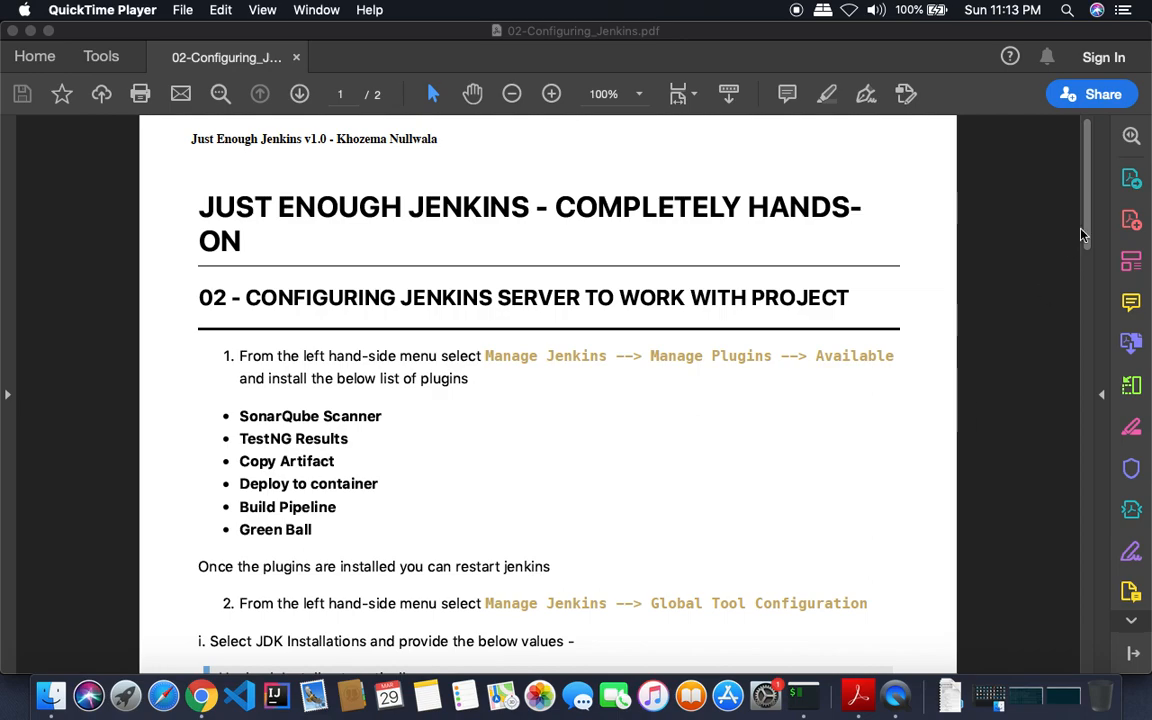
- Review the PDF guide's plugin list, then switch to the Jenkins dashboard in Chrome
{"action": "left_click_drag", "start_coordinate": [1086, 236], "coordinate": [1088, 200]}
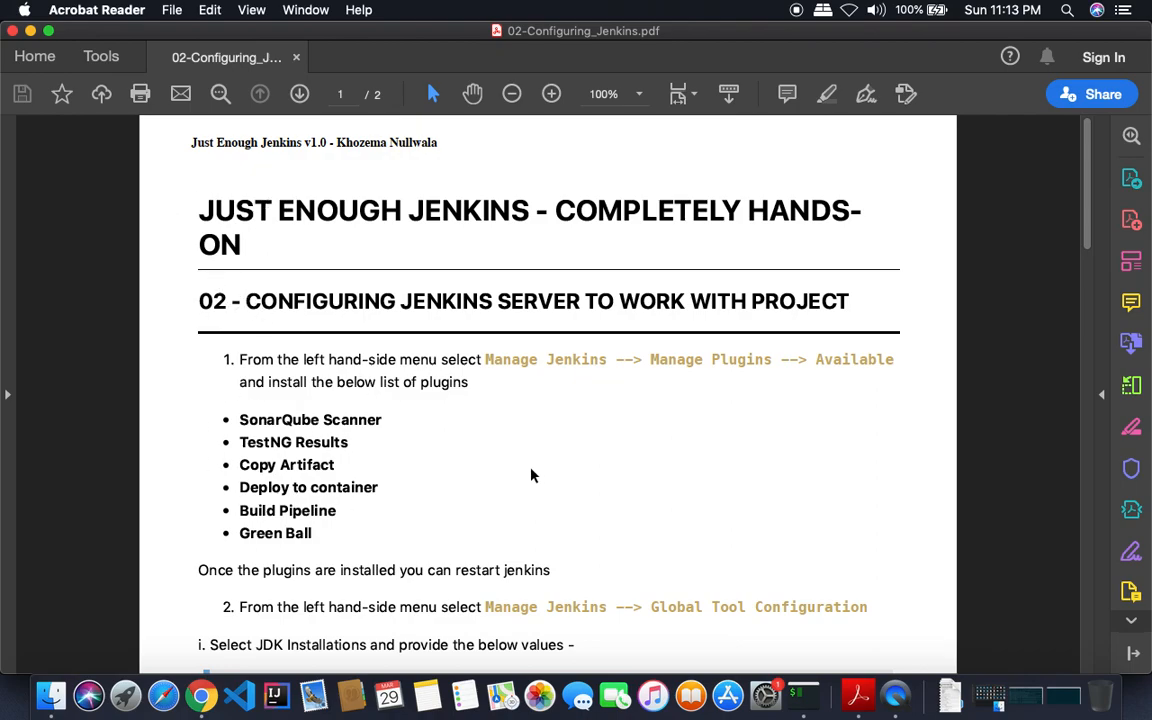
{"action": "left_click", "coordinate": [201, 695]}
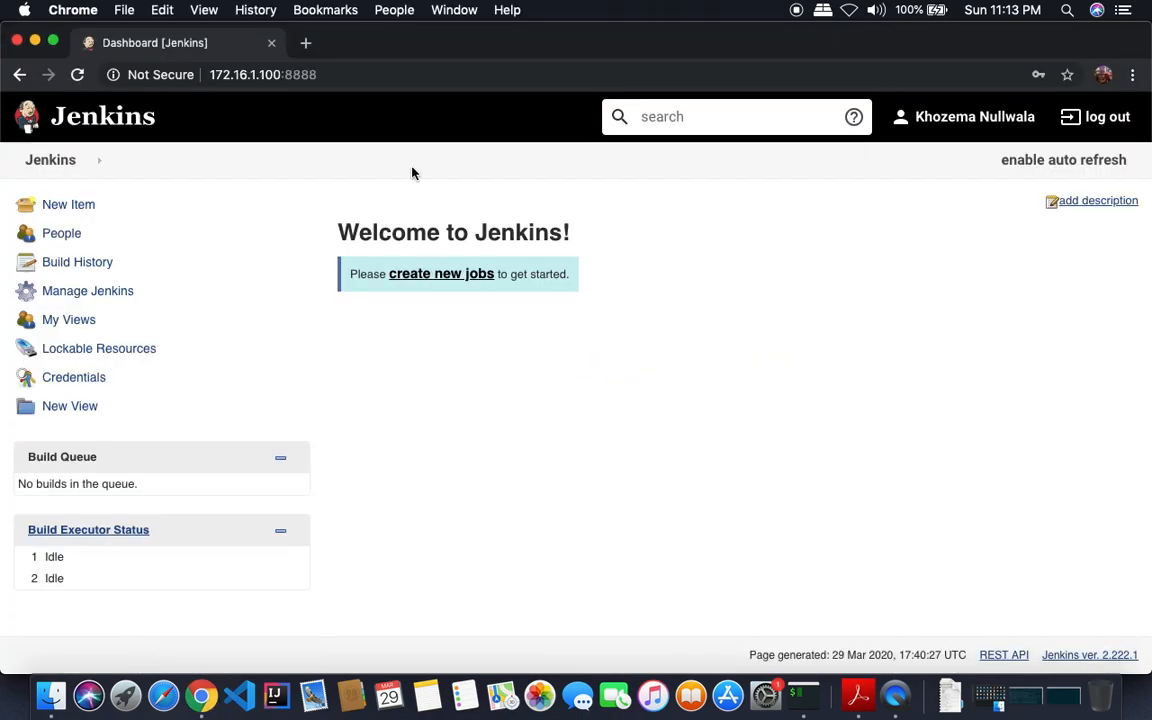
- Bring the 02-Configuring_Jenkins.pdf guide with the six required plugins back to the front
{"action": "left_click", "coordinate": [857, 695]}
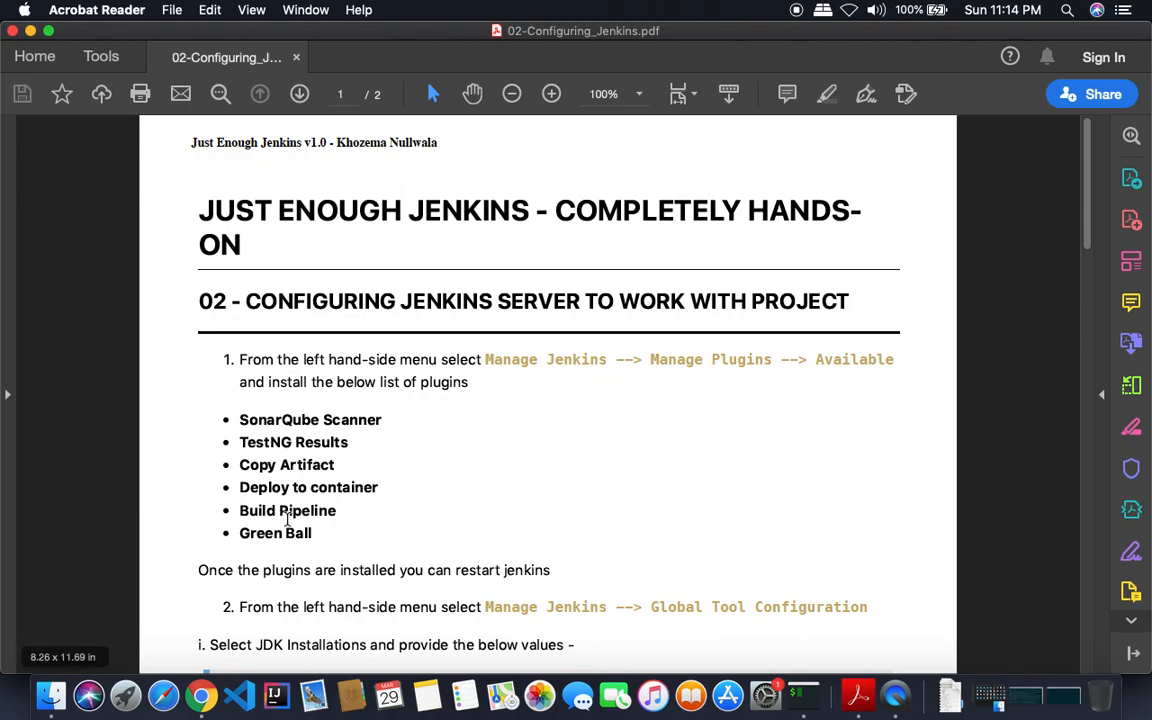
- Go to Manage Jenkins > Manage Plugins, open the Available tab and focus its filter box
{"action": "left_click", "coordinate": [201, 695]}
{"action": "left_click", "coordinate": [107, 293]}
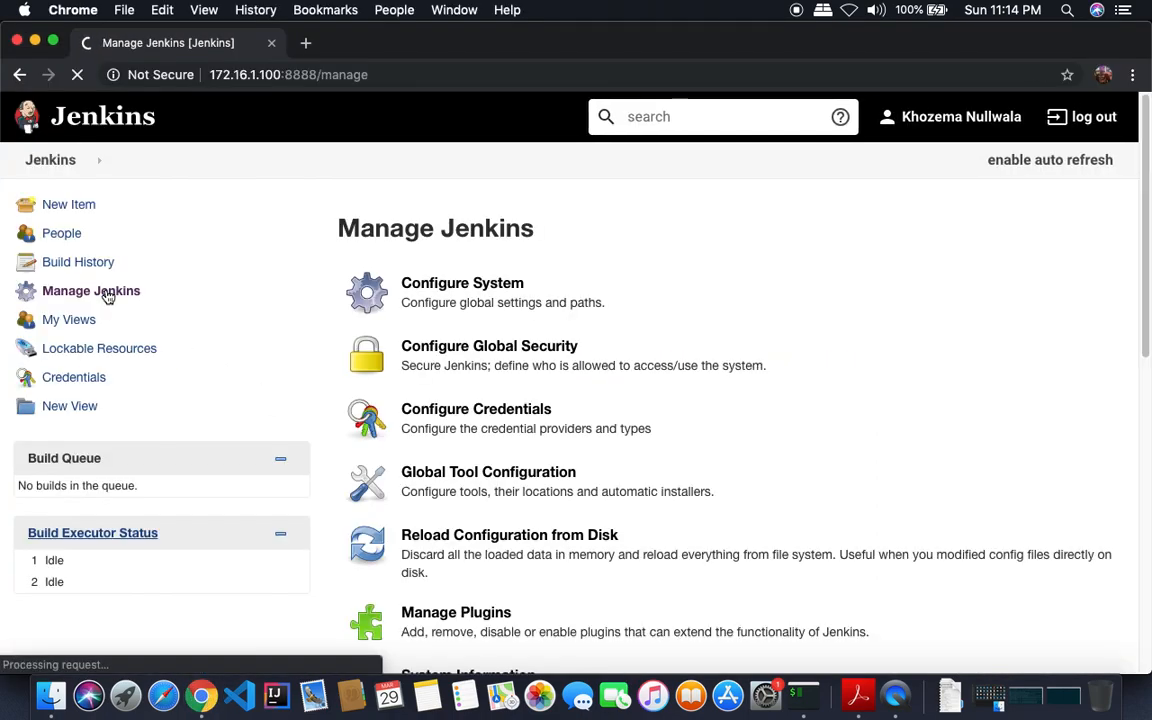
{"action": "left_click", "coordinate": [470, 615]}
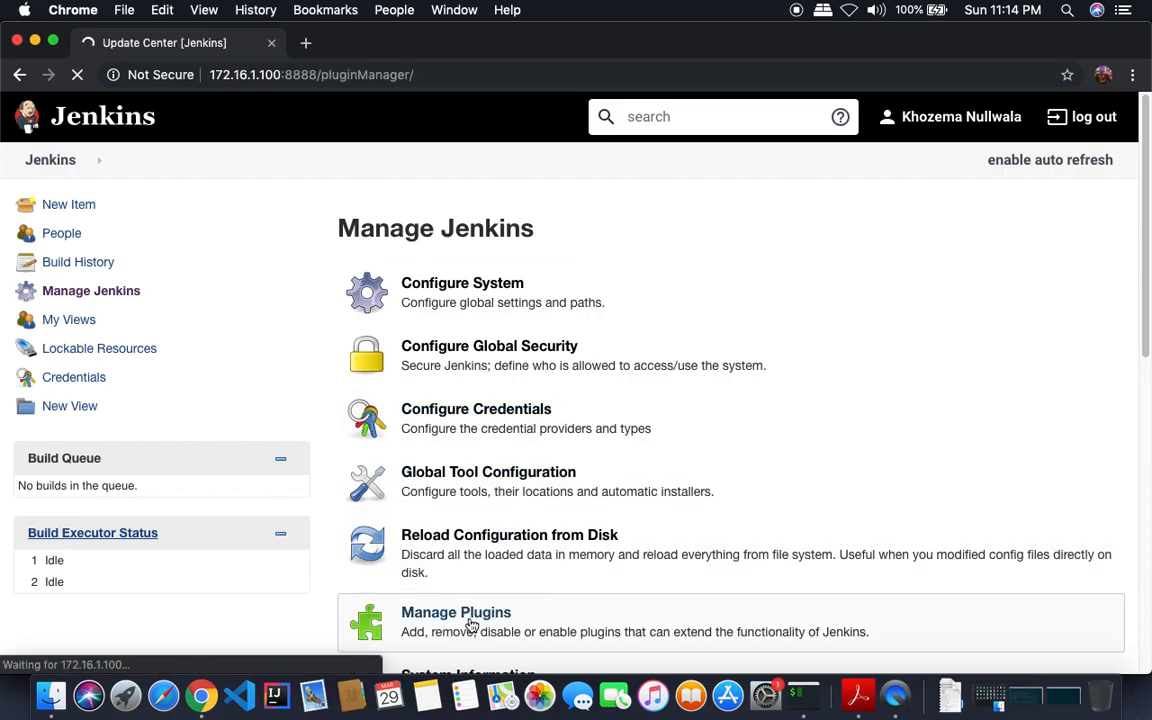
{"action": "left_click", "coordinate": [455, 263]}
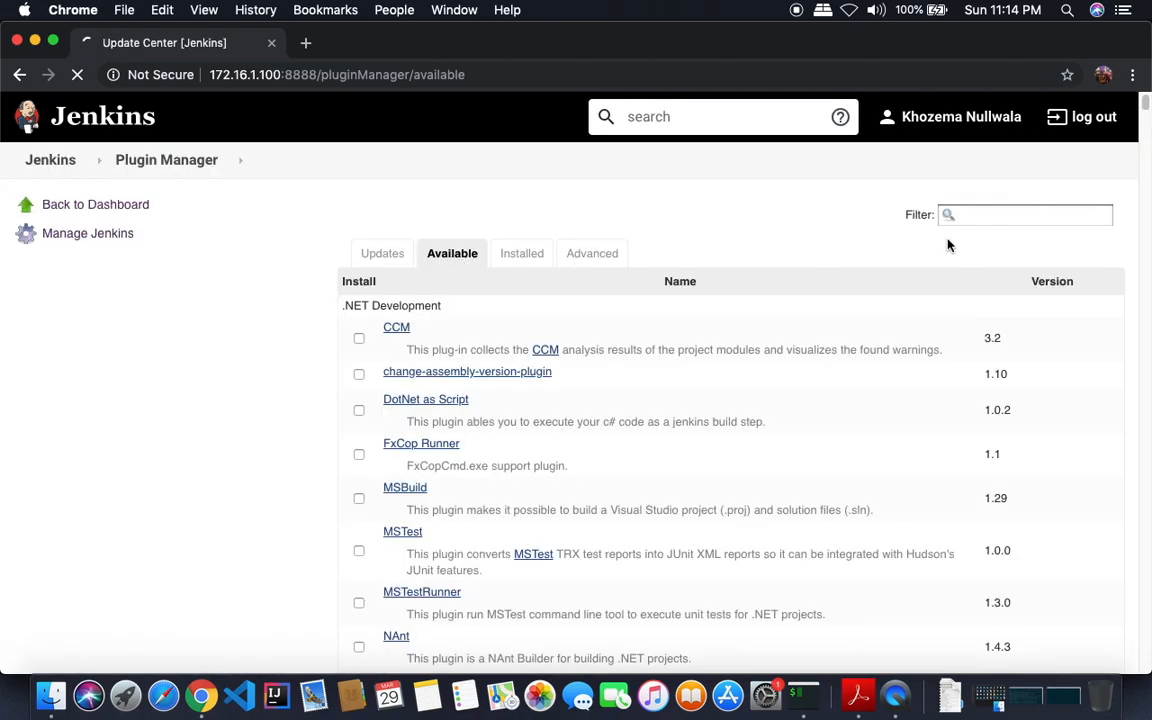
{"action": "left_click", "coordinate": [980, 213]}
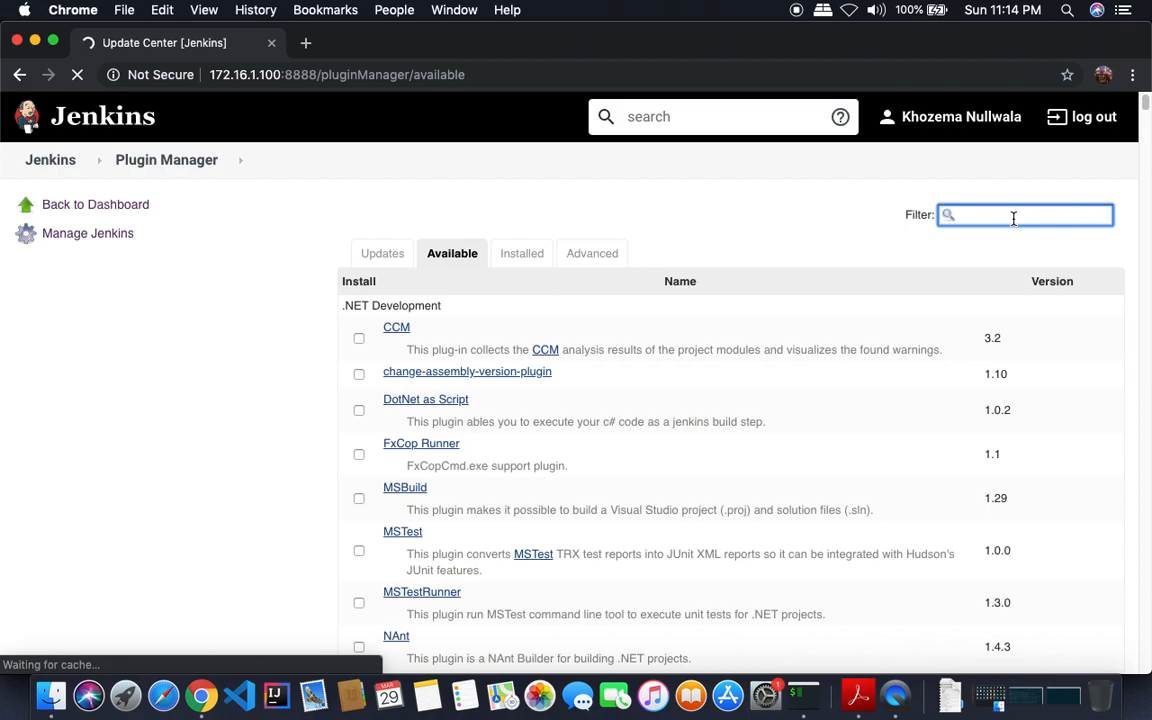
- Filter for and tick the SonarQube Scanner and TestNG Results plugins
{"action": "type", "text": "Sona"}
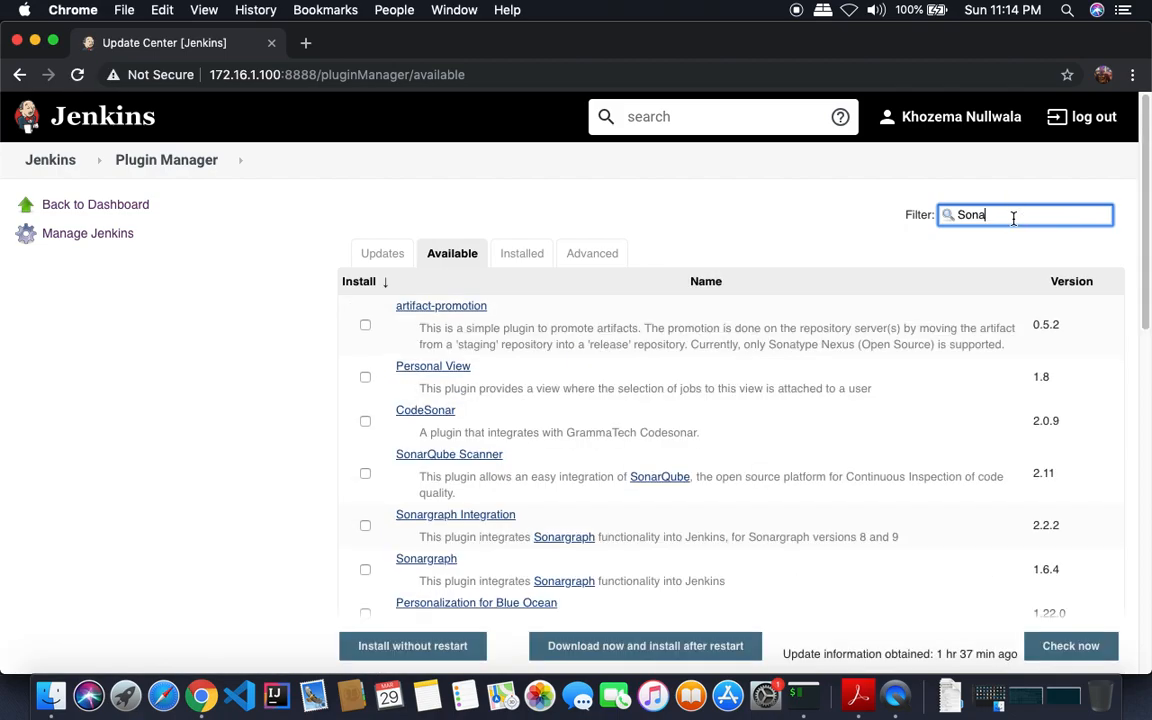
{"action": "type", "text": "rq"}
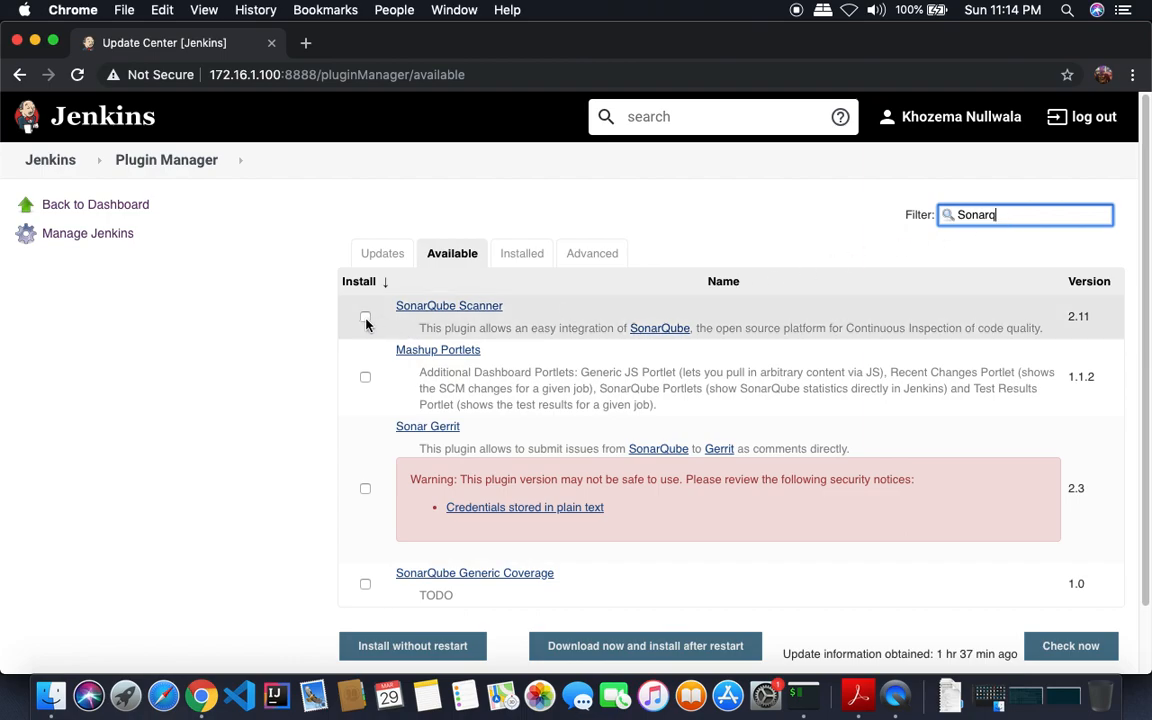
{"action": "left_click", "coordinate": [572, 345]}
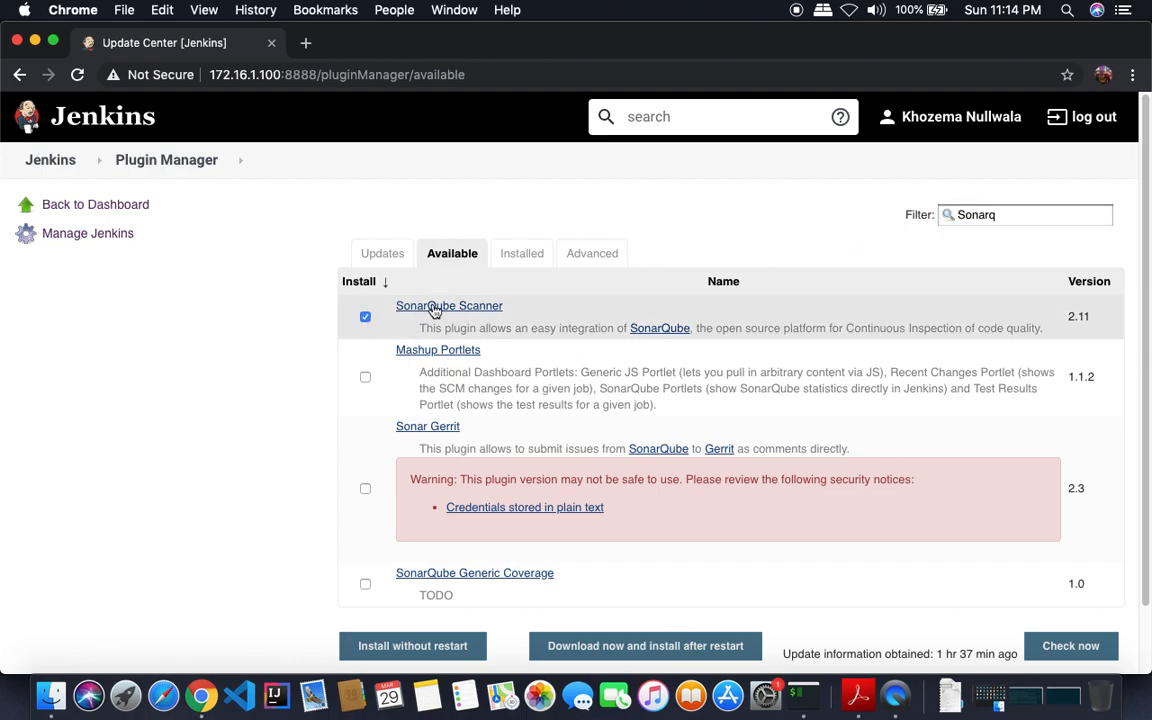
{"action": "left_click", "coordinate": [1004, 214]}
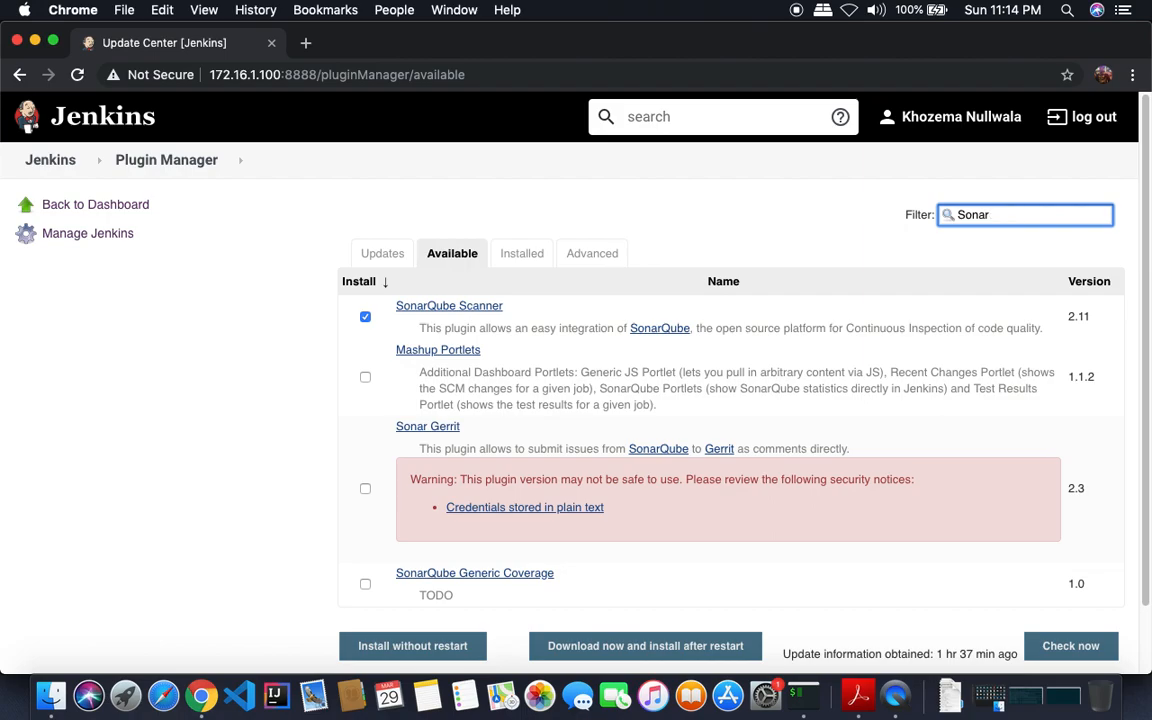
{"action": "key", "text": "BackSpace"}
{"action": "key", "text": "BackSpace"}
{"action": "key", "text": "BackSpace"}
{"action": "key", "text": "BackSpace"}
{"action": "key", "text": "BackSpace"}
{"action": "type", "text": "Tes"}
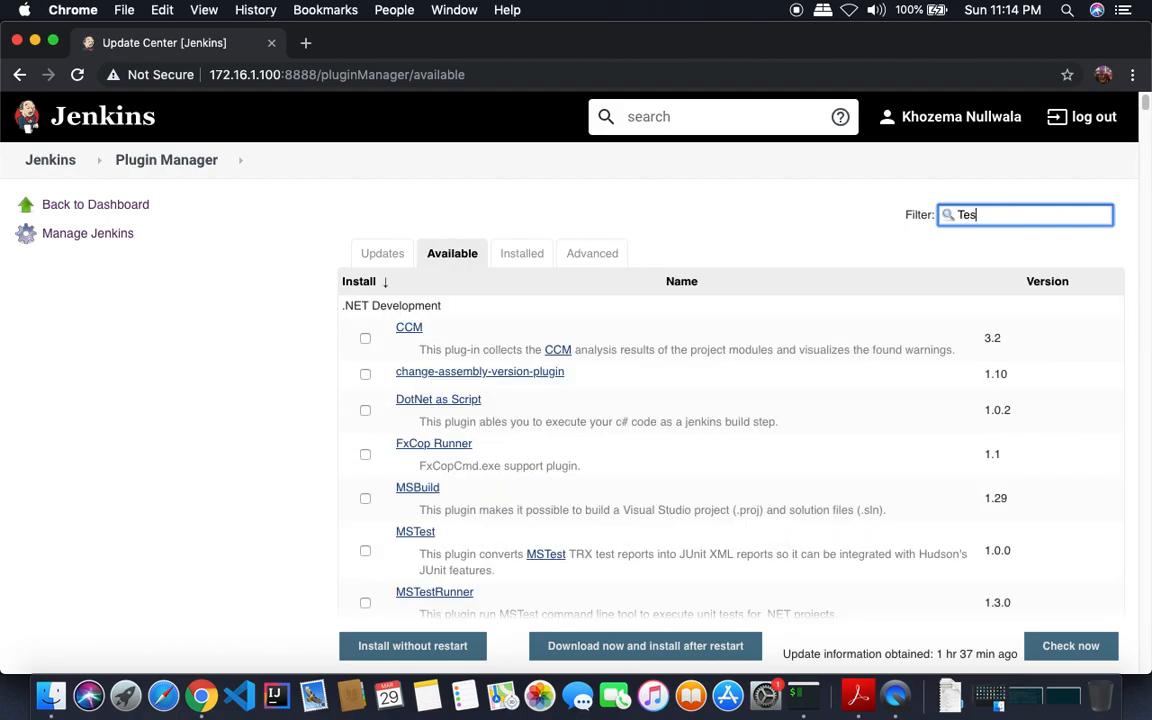
{"action": "type", "text": "tNg"}
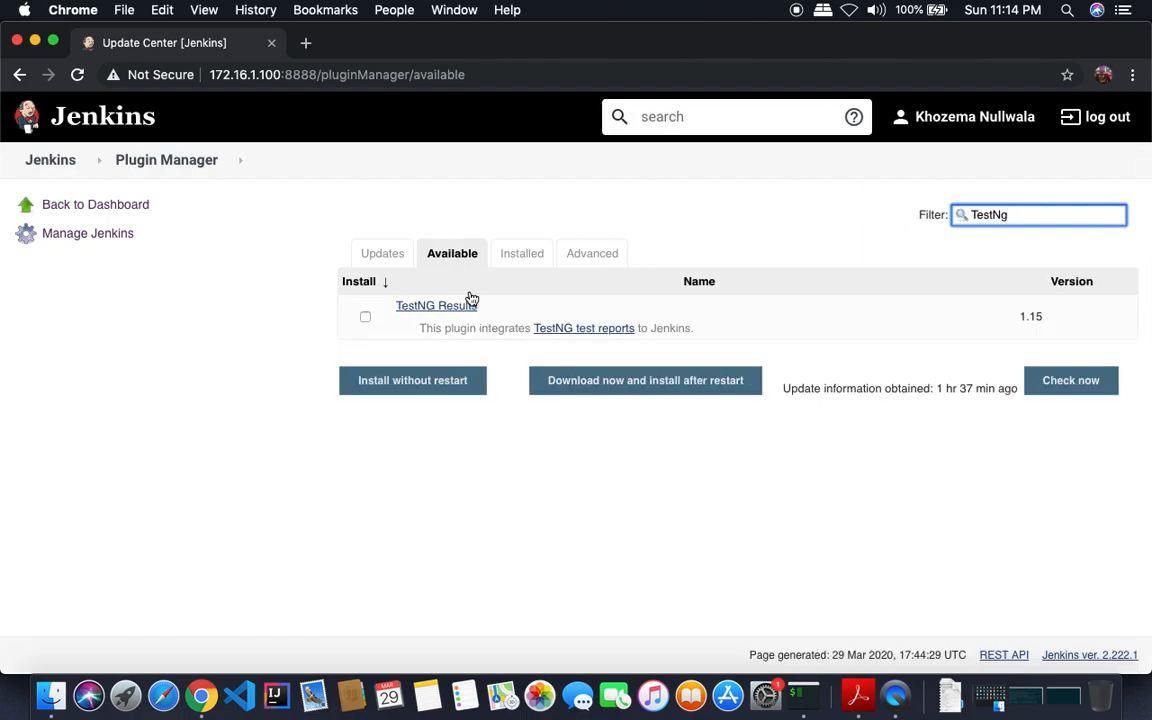
{"action": "left_click", "coordinate": [365, 316]}
- Filter for and tick the Copy Artifact and Deploy to container plugins
{"action": "double_click", "coordinate": [969, 216]}
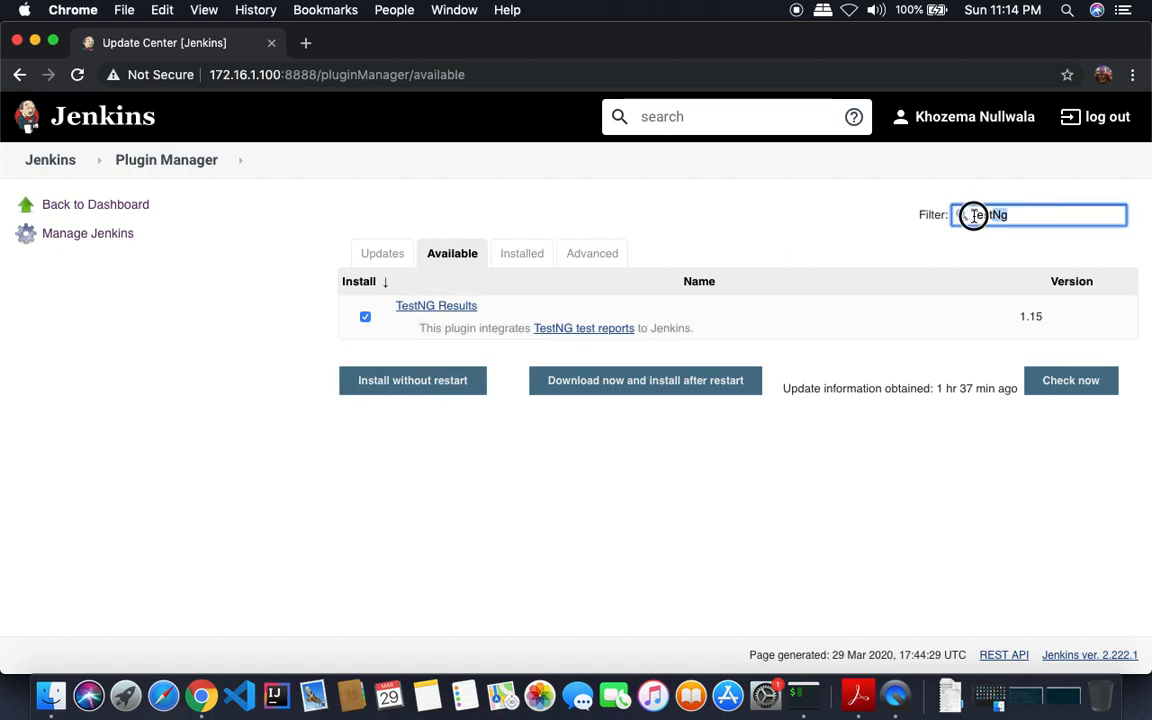
{"action": "key", "text": "BackSpace"}
{"action": "type", "text": "Copy Art"}
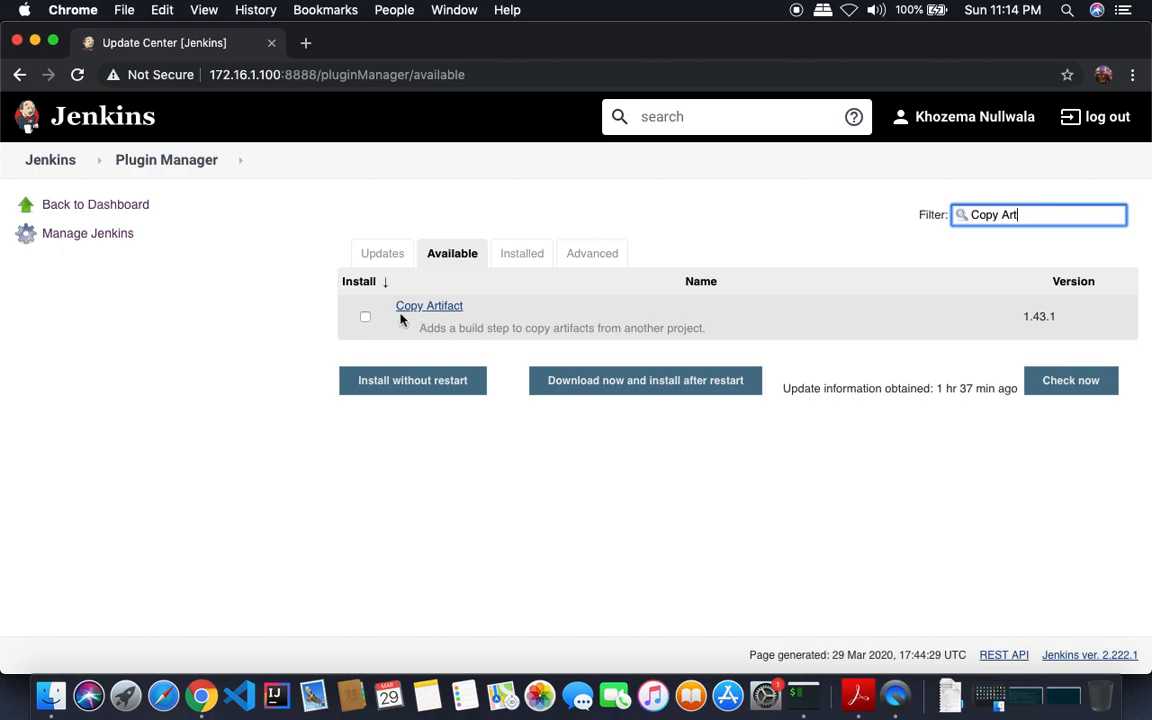
{"action": "left_click", "coordinate": [366, 318]}
{"action": "left_click_drag", "start_coordinate": [1020, 214], "coordinate": [948, 214]}
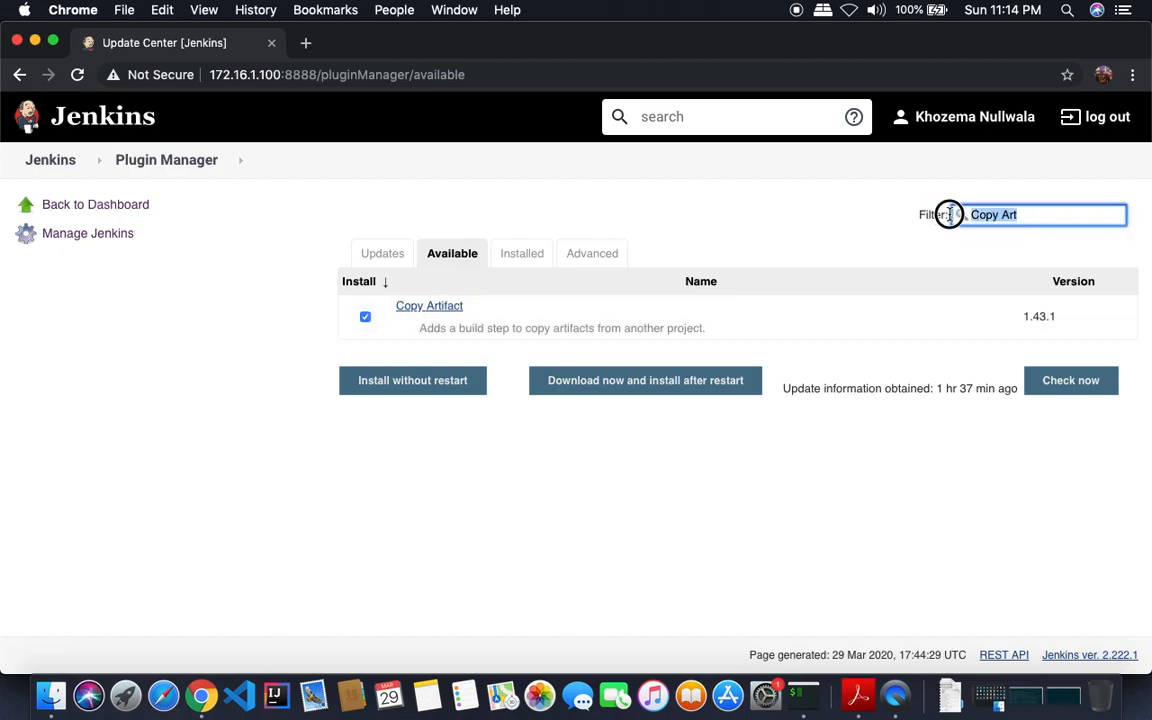
{"action": "type", "text": "D"}
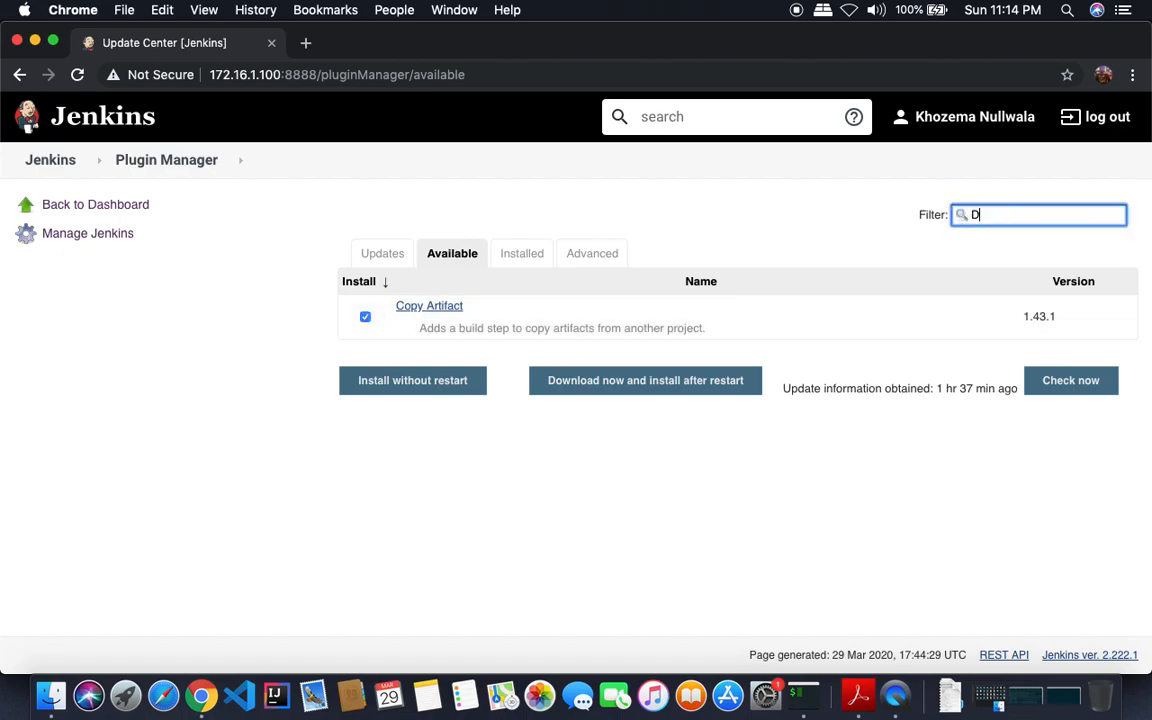
{"action": "type", "text": "epoy"}
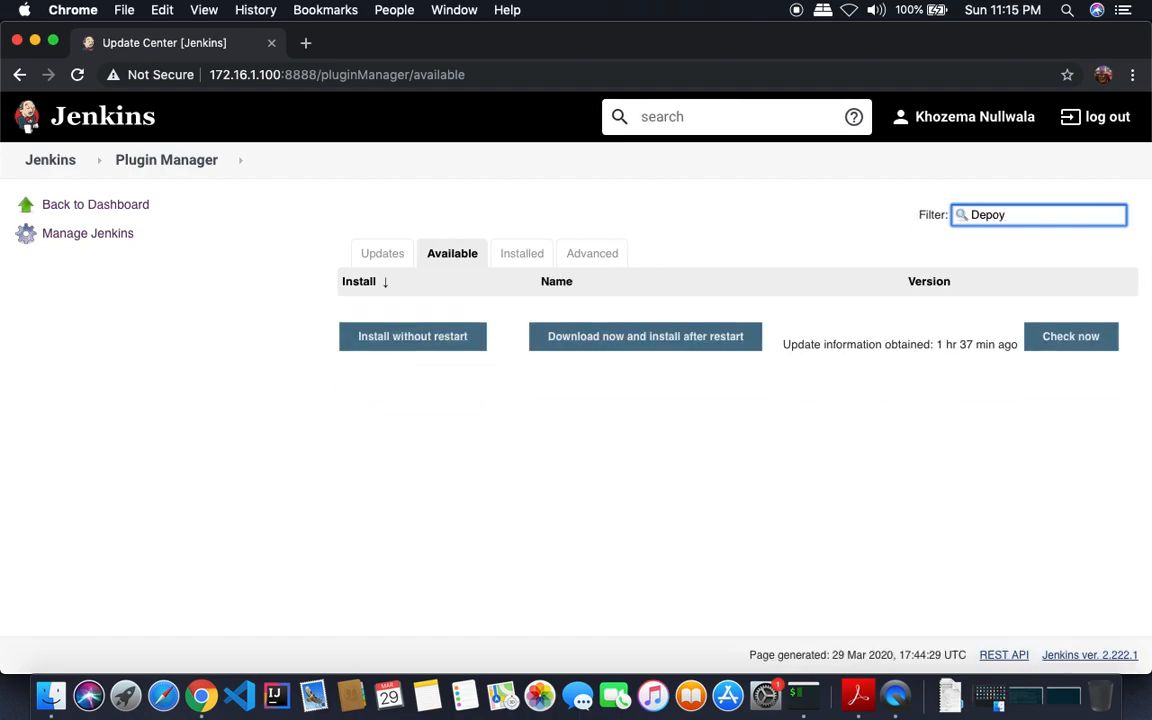
{"action": "key", "text": "BackSpace"}
{"action": "key", "text": "BackSpace"}
{"action": "type", "text": "loy"}
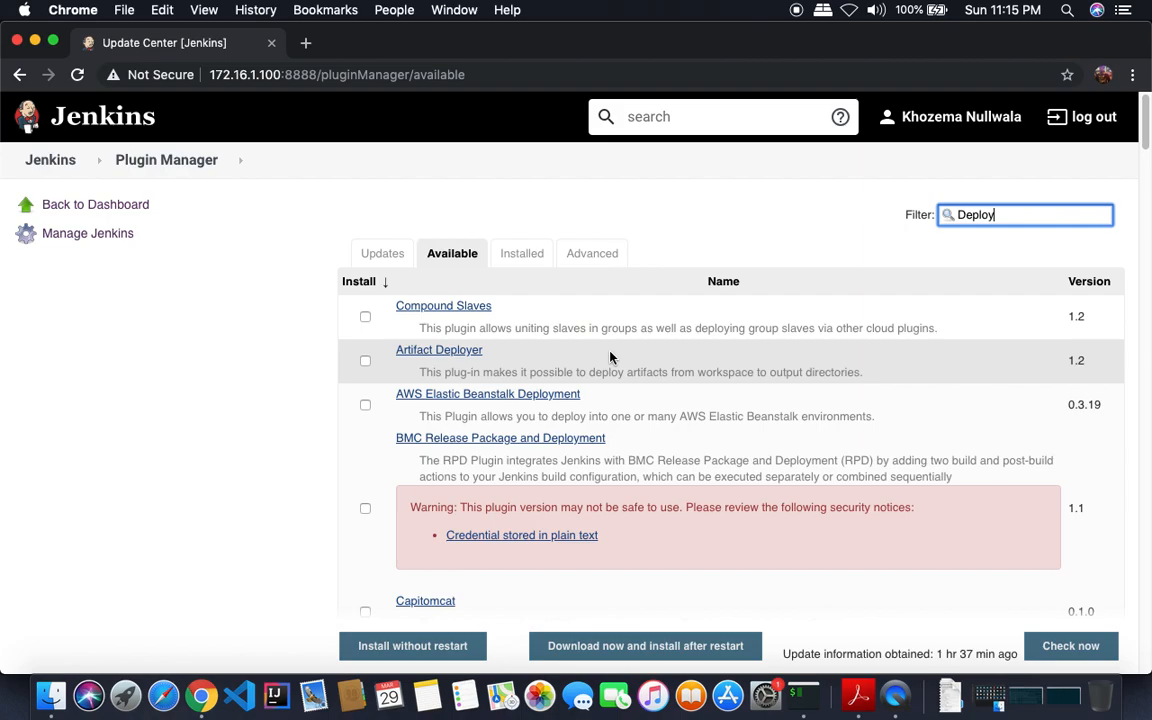
{"action": "type", "text": " To"}
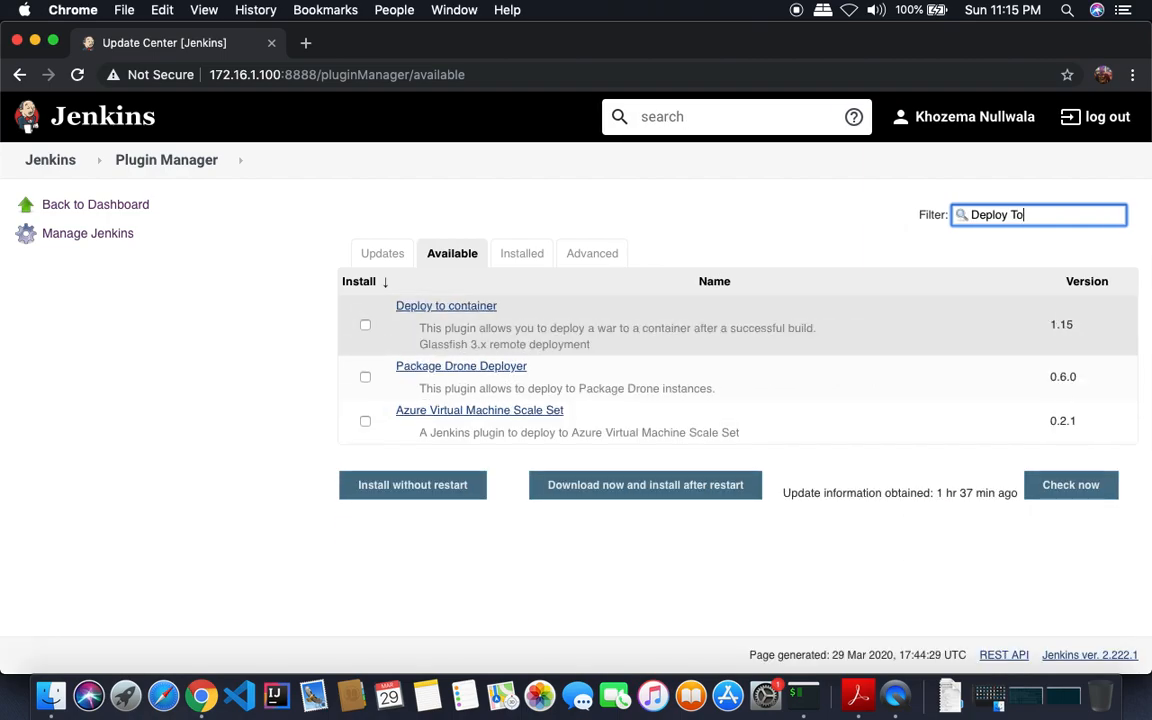
{"action": "left_click", "coordinate": [365, 325]}
- Tick Build Pipeline and Green Balls, then install the selected plugins without restart
{"action": "left_click_drag", "start_coordinate": [1029, 216], "coordinate": [963, 217]}
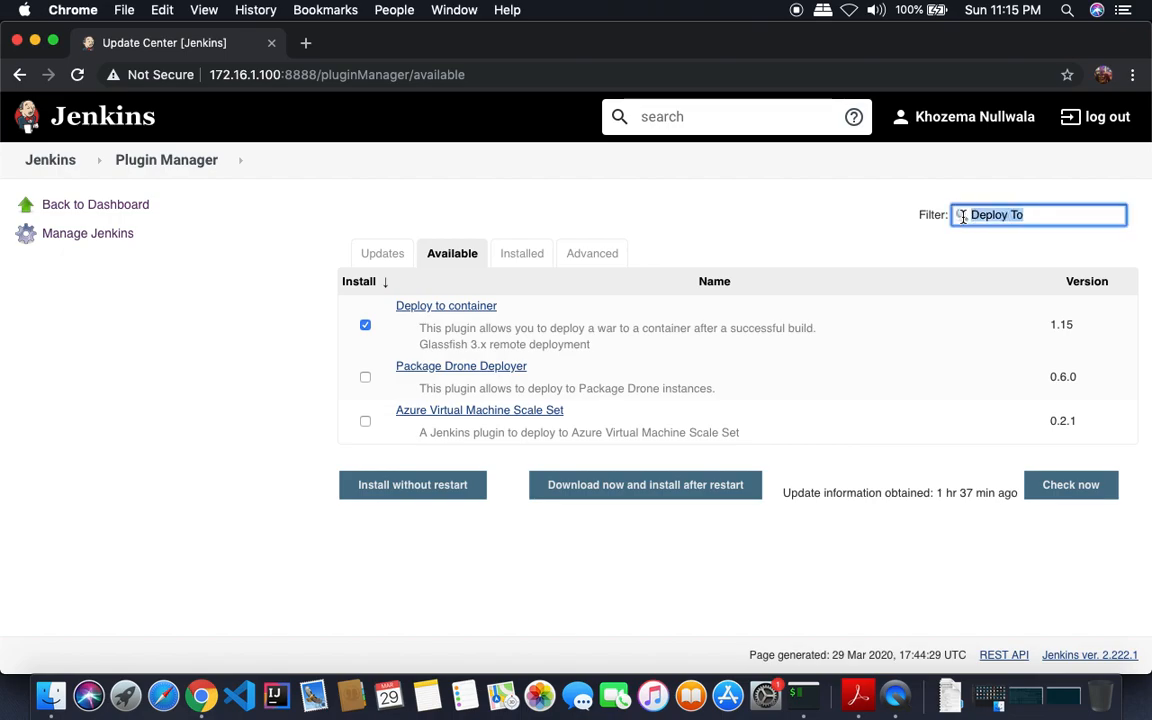
{"action": "left_click", "coordinate": [857, 694]}
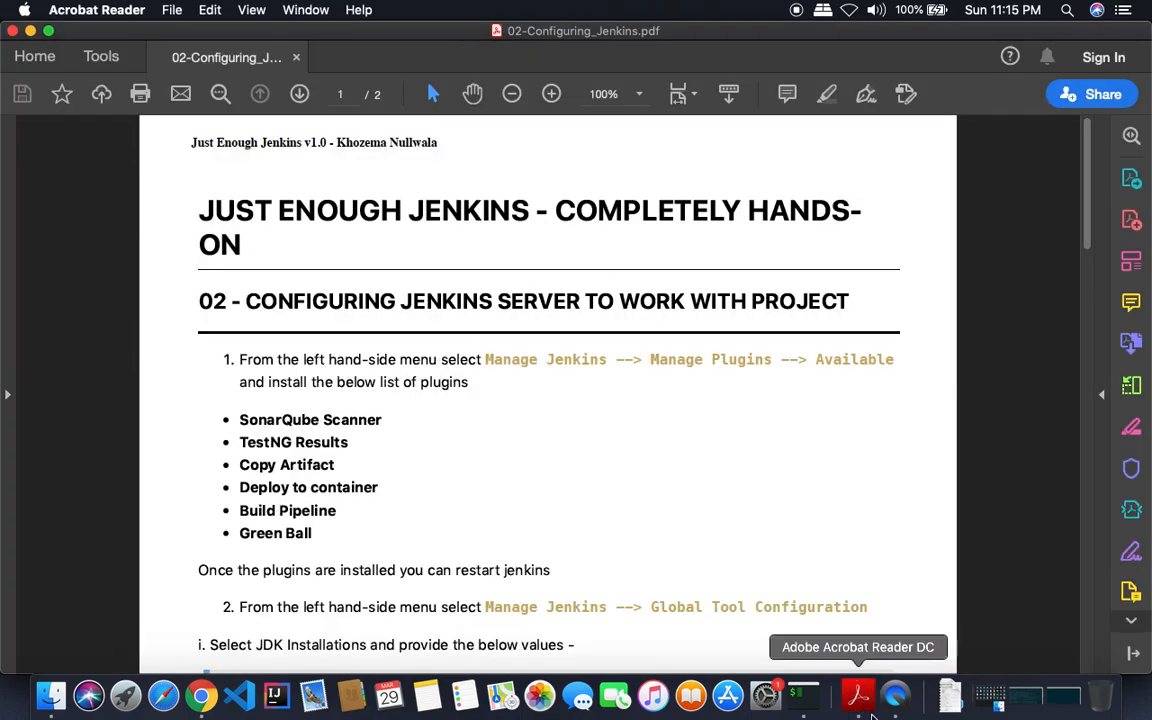
{"action": "left_click", "coordinate": [200, 695]}
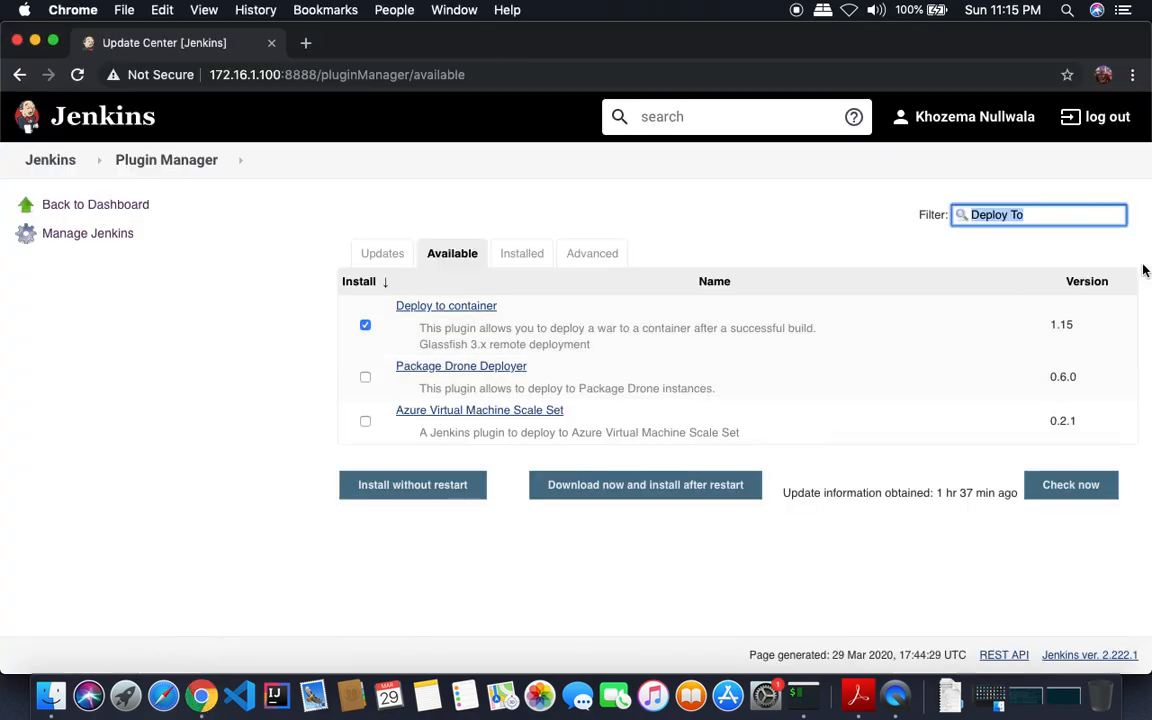
{"action": "type", "text": "Build"}
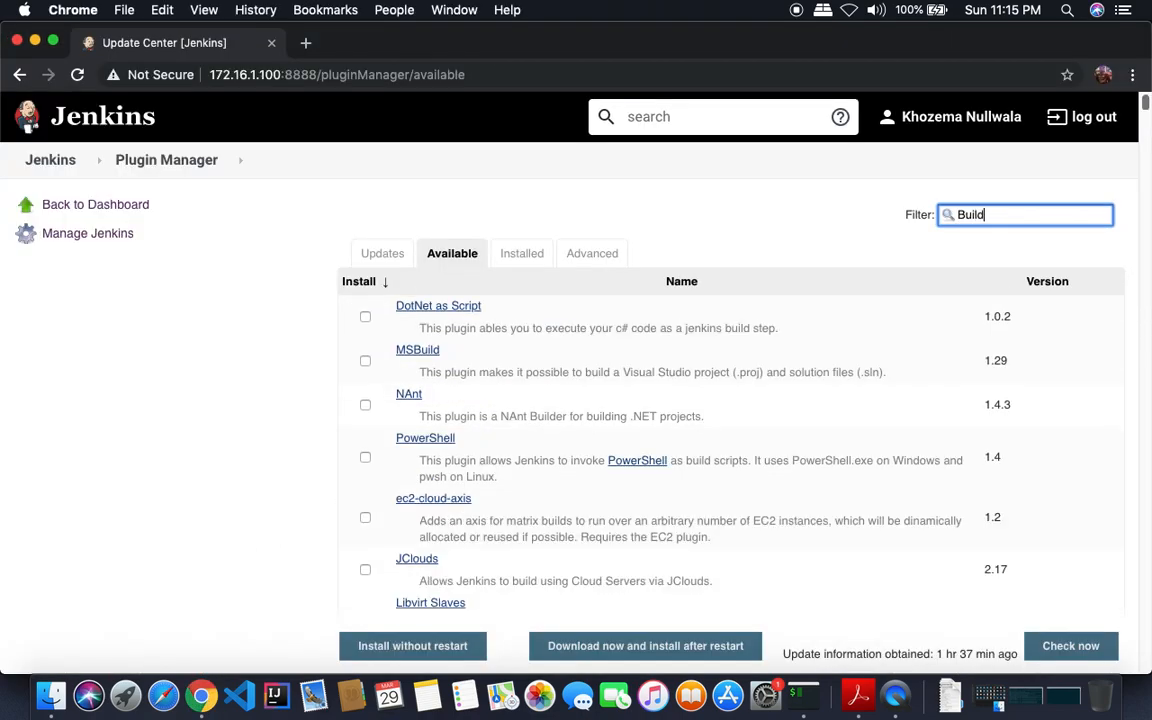
{"action": "type", "text": " Pipe"}
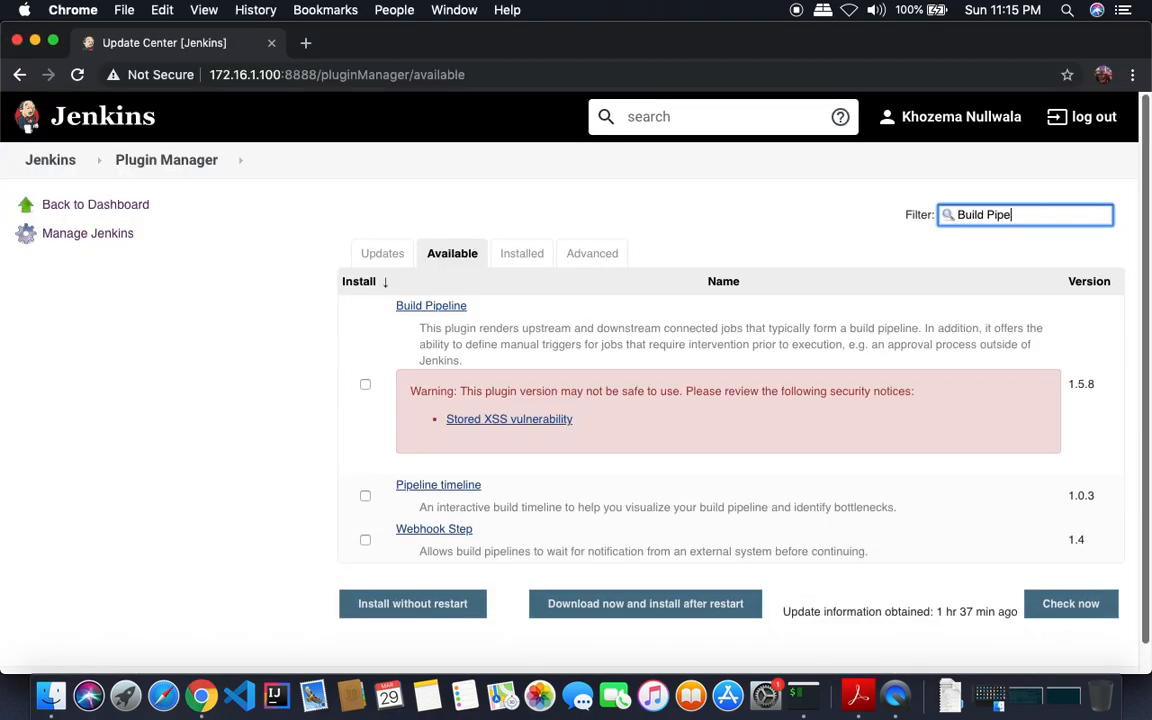
{"action": "left_click", "coordinate": [365, 384]}
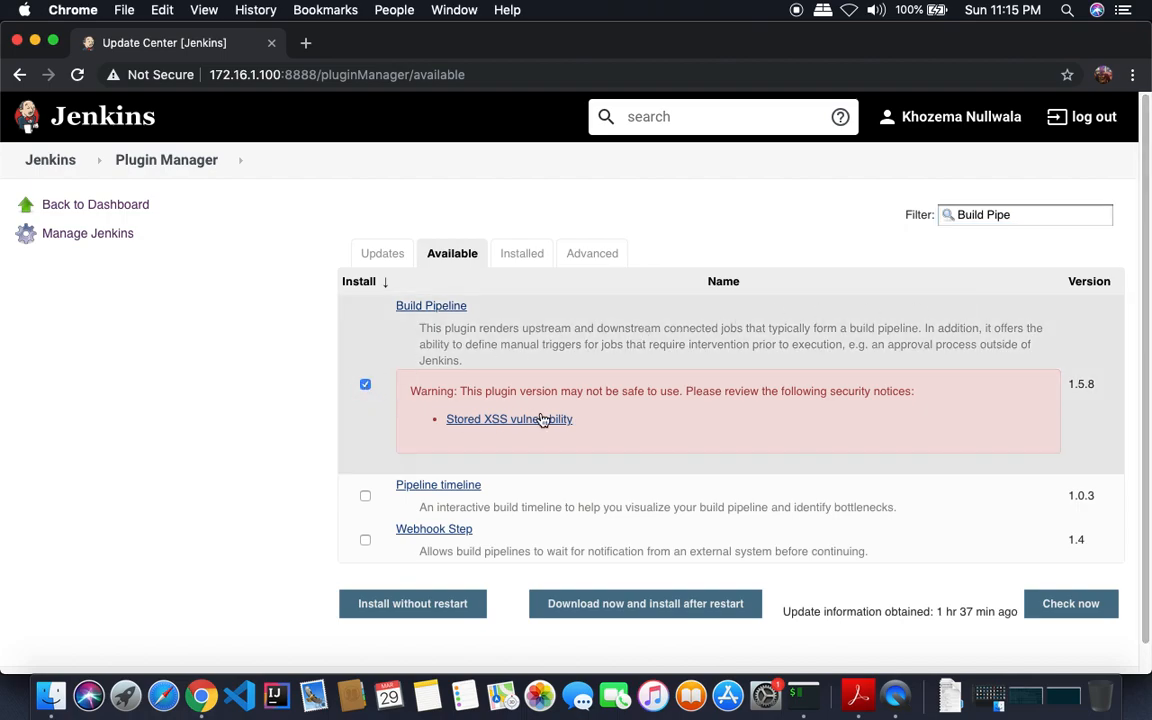
{"action": "left_click_drag", "start_coordinate": [1016, 215], "coordinate": [882, 216]}
{"action": "key", "text": "BackSpace"}
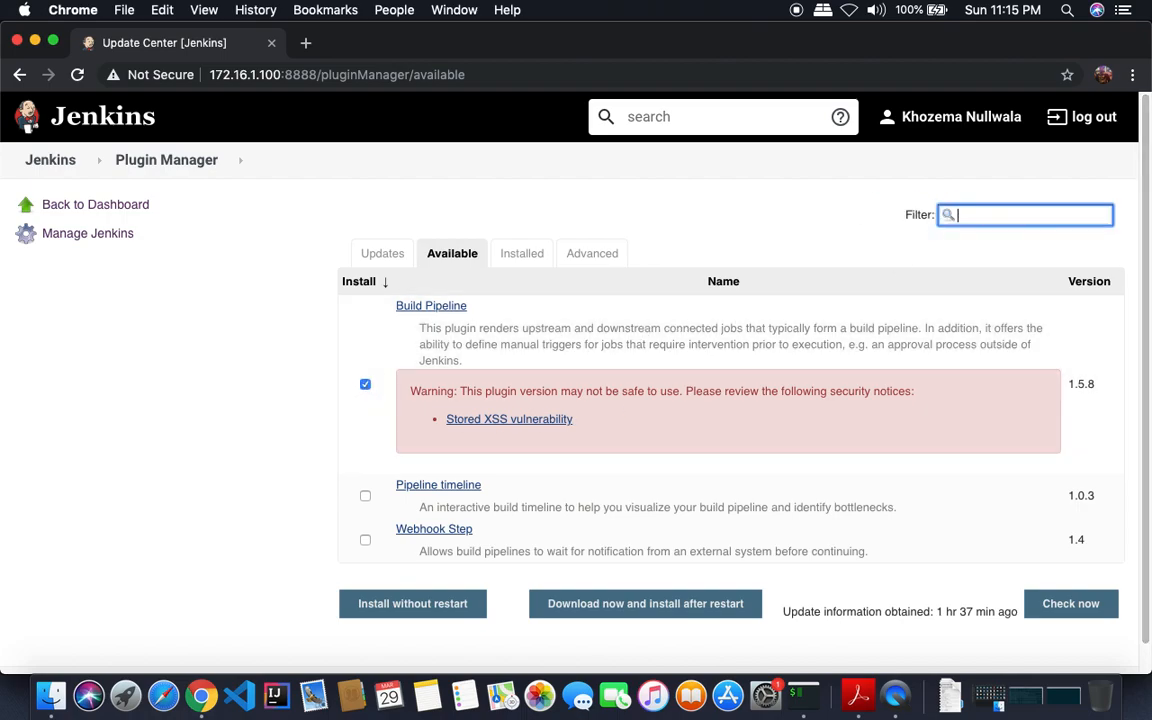
{"action": "type", "text": "Green Ba"}
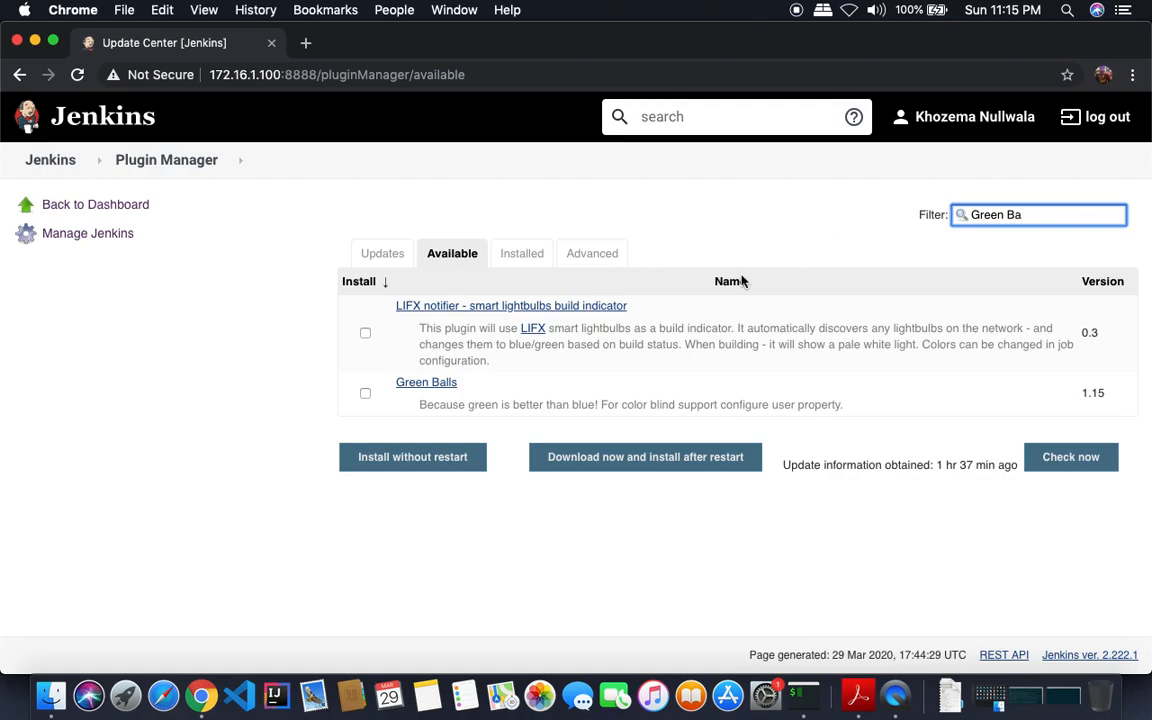
{"action": "left_click", "coordinate": [365, 393]}
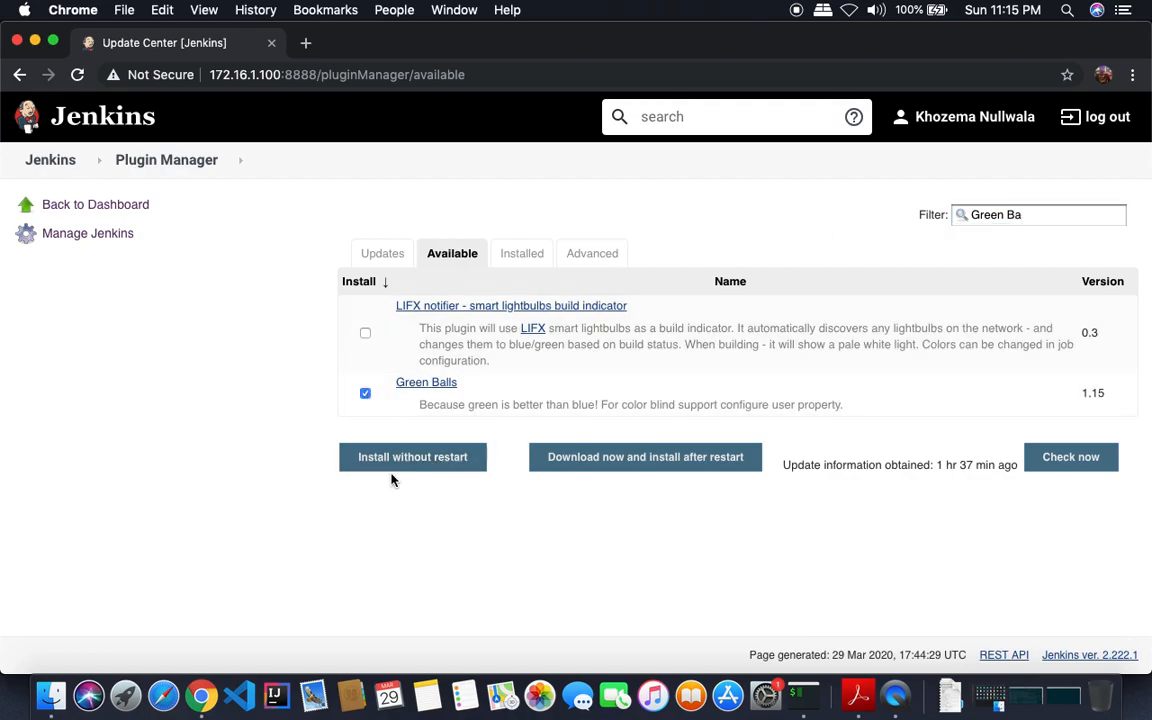
{"action": "left_click", "coordinate": [430, 467]}
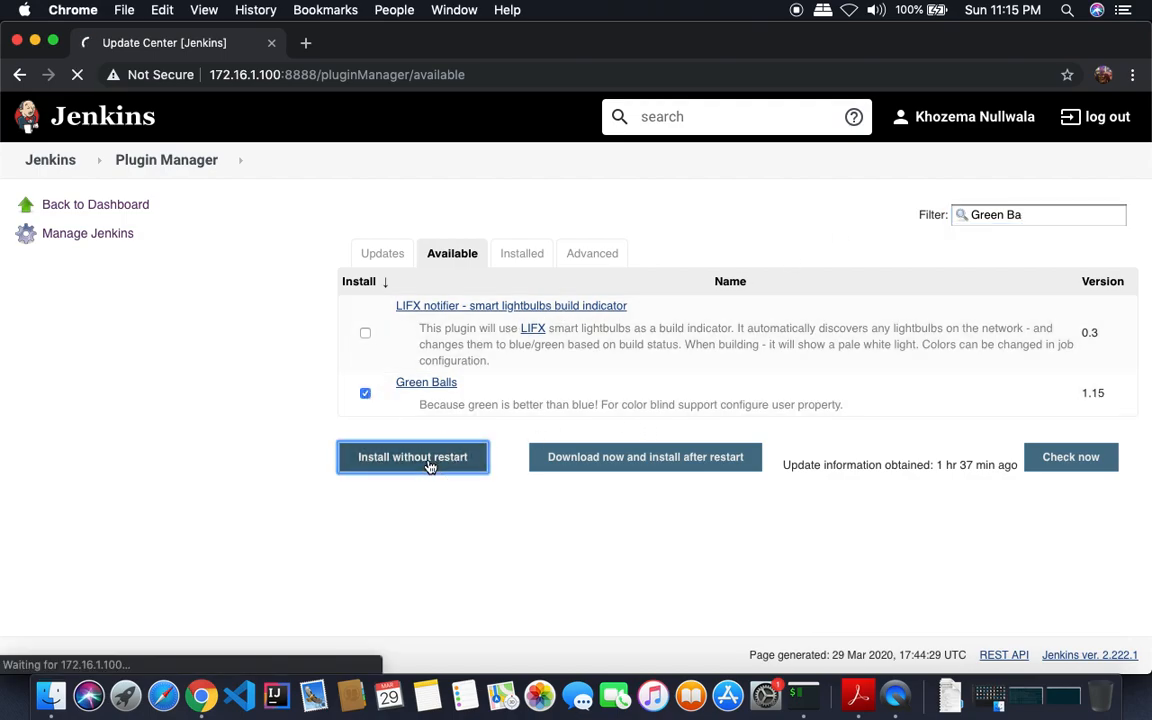
- Enable auto refresh until every plugin shows Success, then go back to the top page
{"action": "left_click_drag", "start_coordinate": [1149, 455], "coordinate": [1143, 393]}
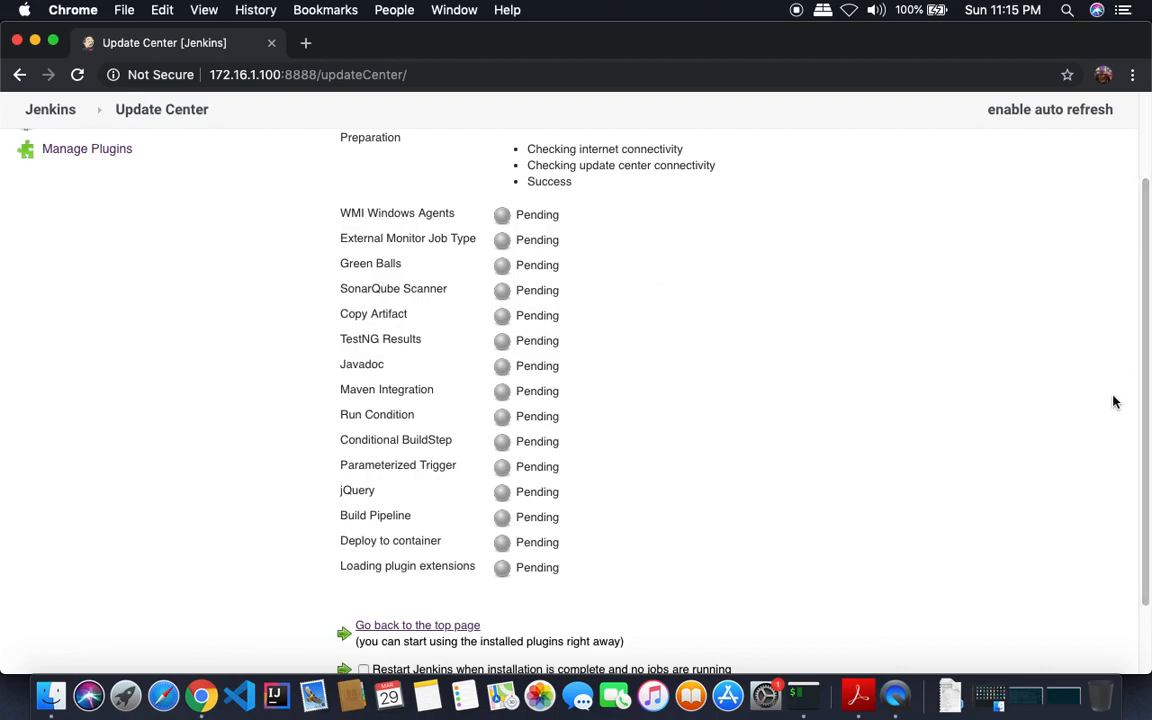
{"action": "left_click_drag", "start_coordinate": [1145, 425], "coordinate": [1142, 378]}
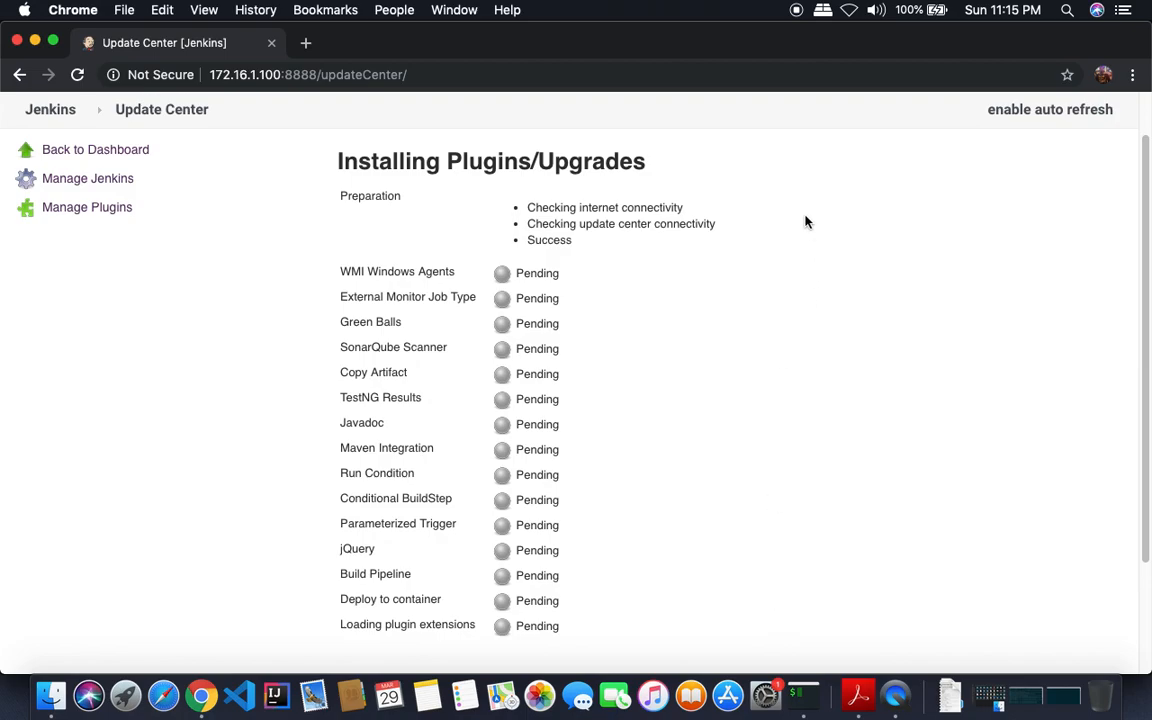
{"action": "left_click", "coordinate": [1027, 112]}
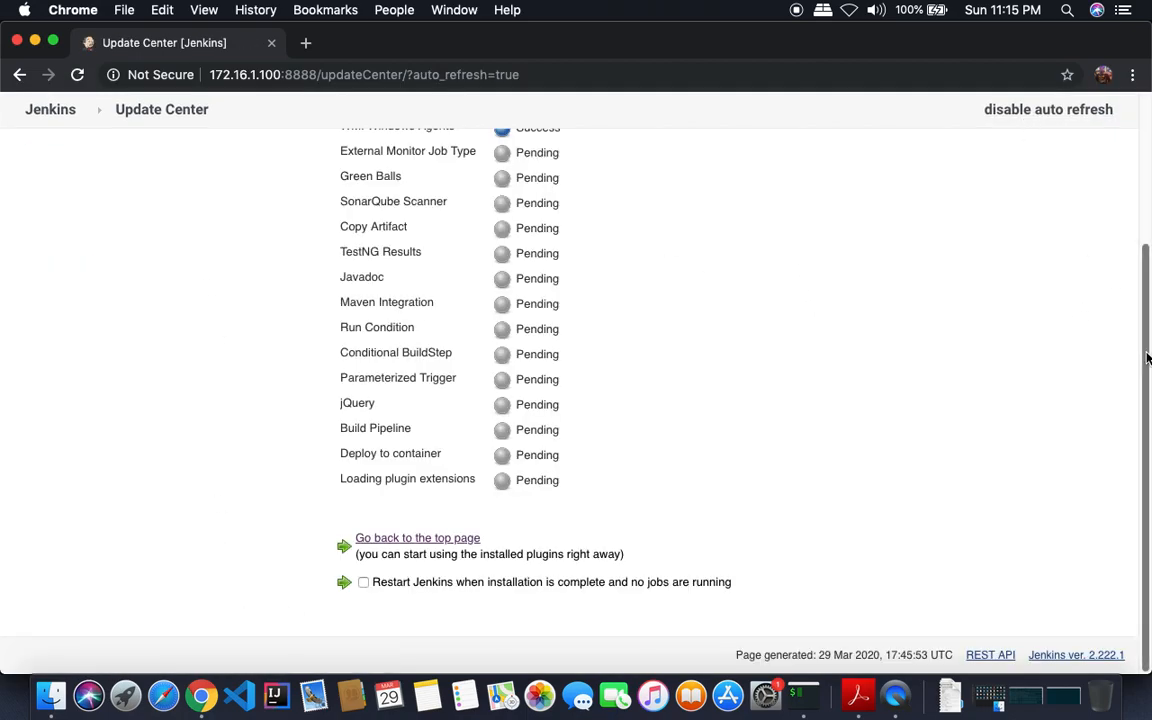
{"action": "scroll", "coordinate": [1033, 350], "scroll_direction": "up", "scroll_amount": 3}
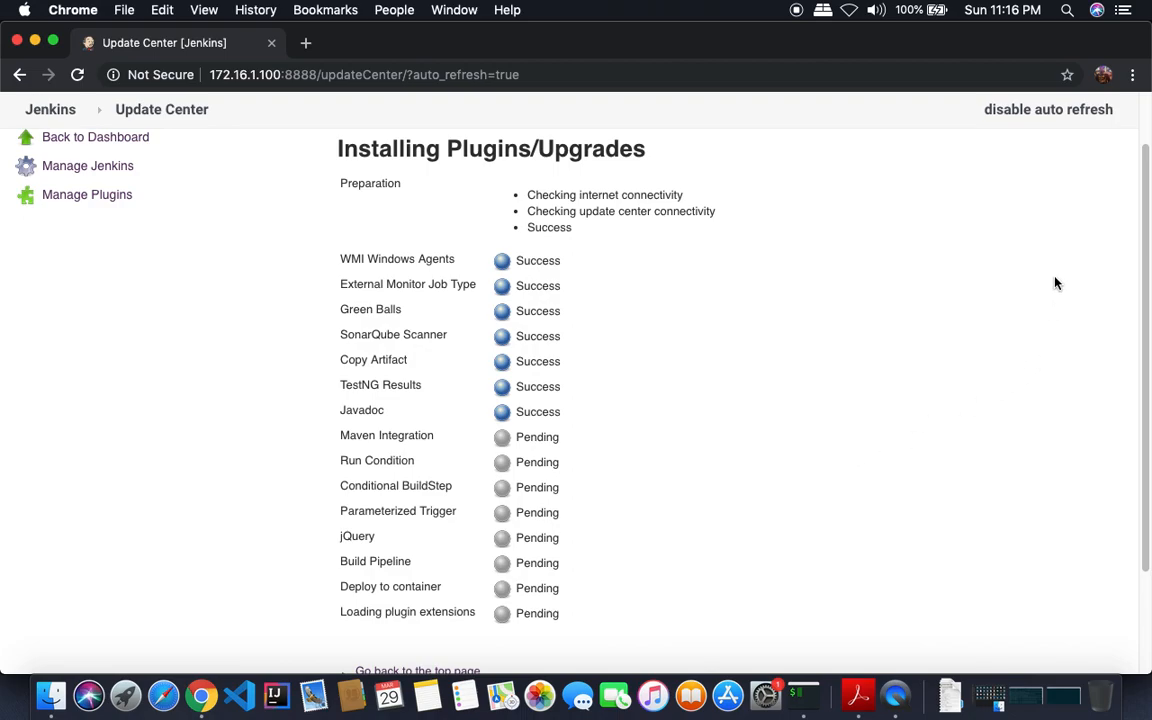
{"action": "left_click_drag", "start_coordinate": [1145, 300], "coordinate": [1145, 345]}
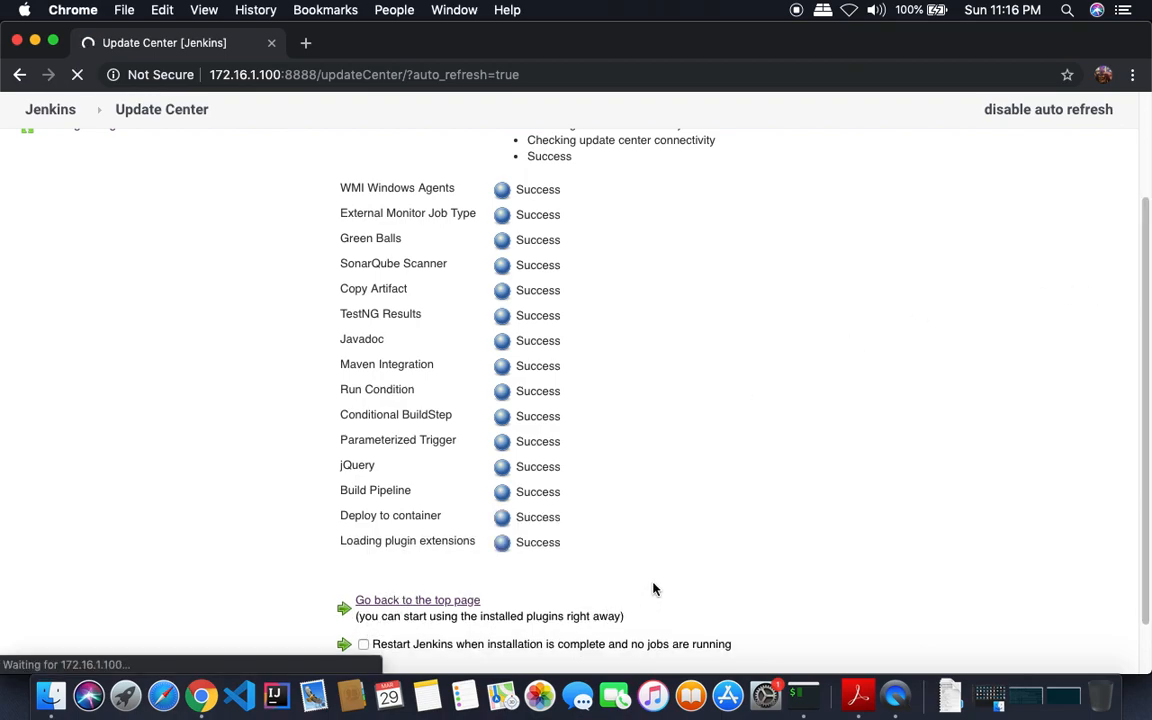
{"action": "left_click", "coordinate": [410, 602]}
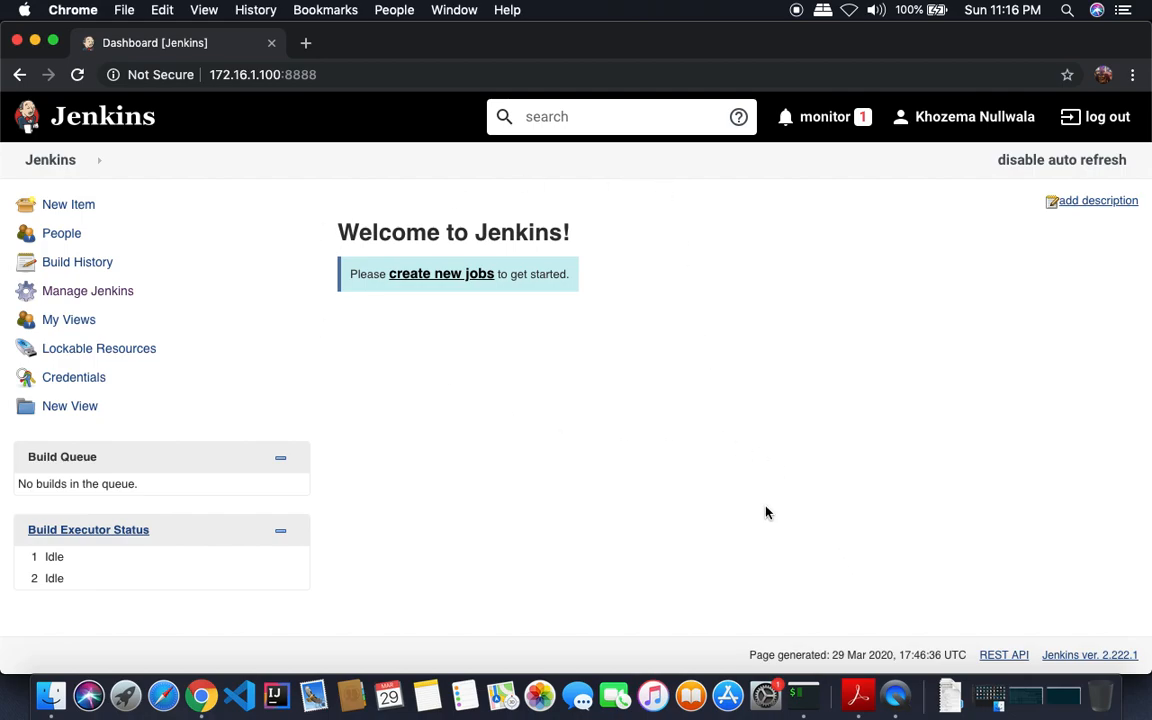
- Locate the guide's Global Tool Configuration values (JDK JAVA 11, Git GIT, Maven MAVEN 3), then return to Chrome
{"action": "left_click", "coordinate": [858, 695]}
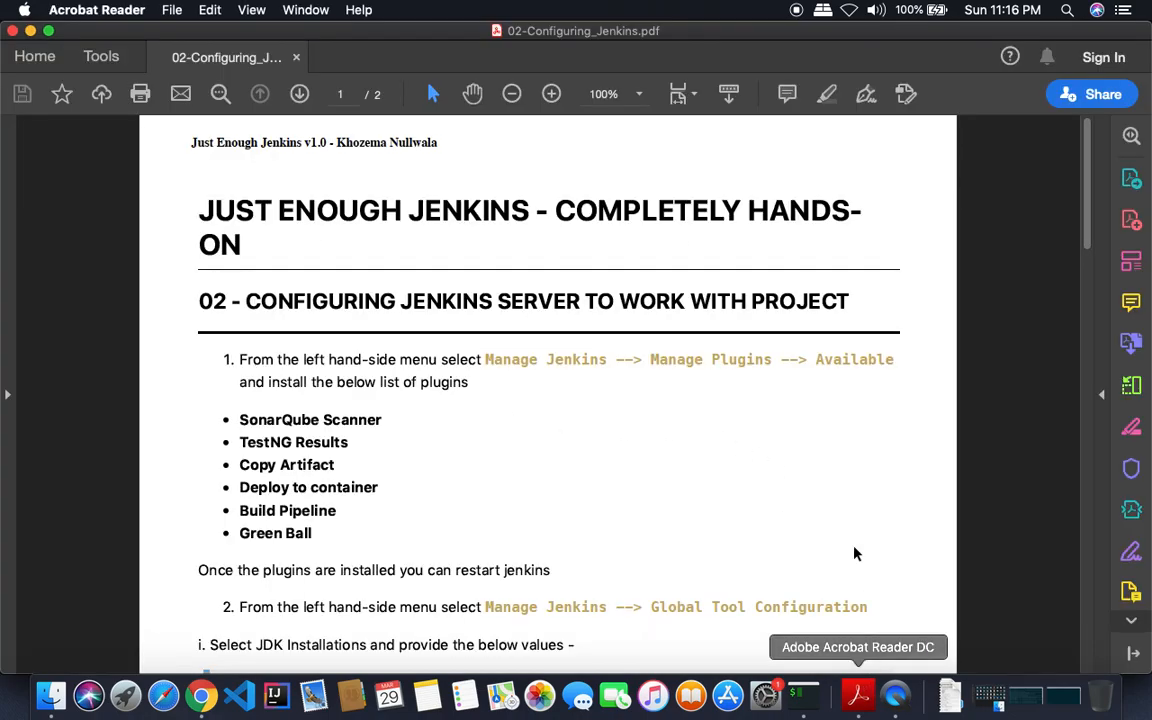
{"action": "left_click_drag", "start_coordinate": [1087, 165], "coordinate": [1100, 336]}
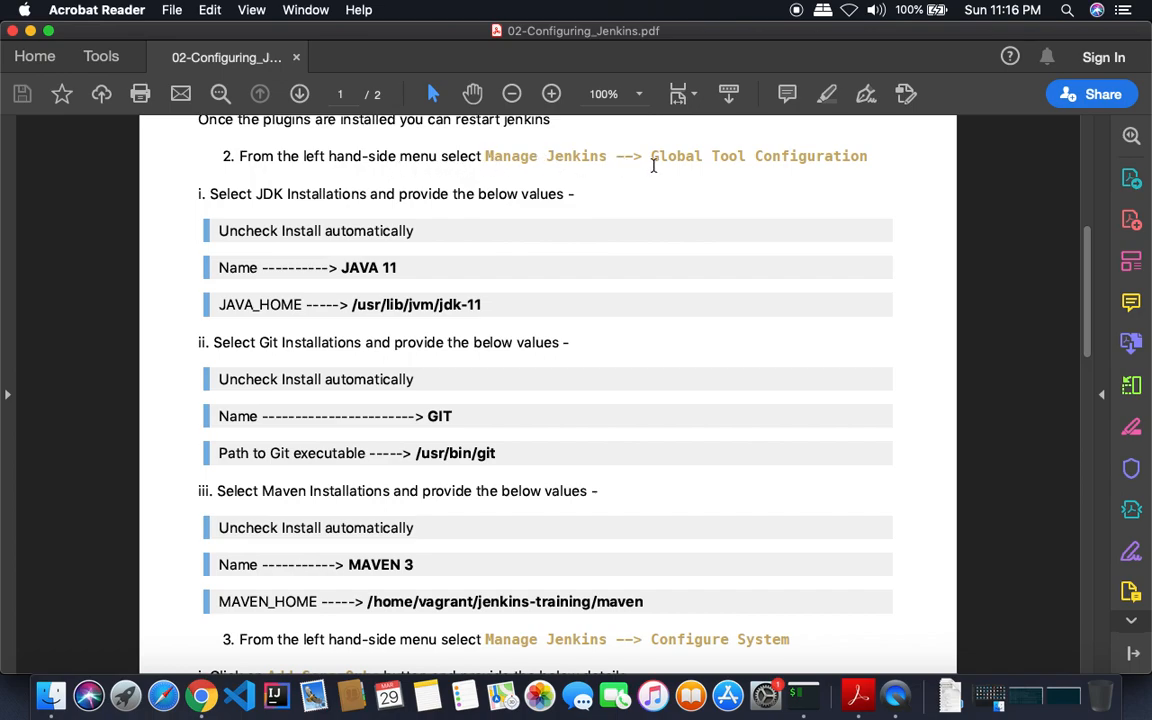
{"action": "left_click_drag", "start_coordinate": [651, 155], "coordinate": [833, 159]}
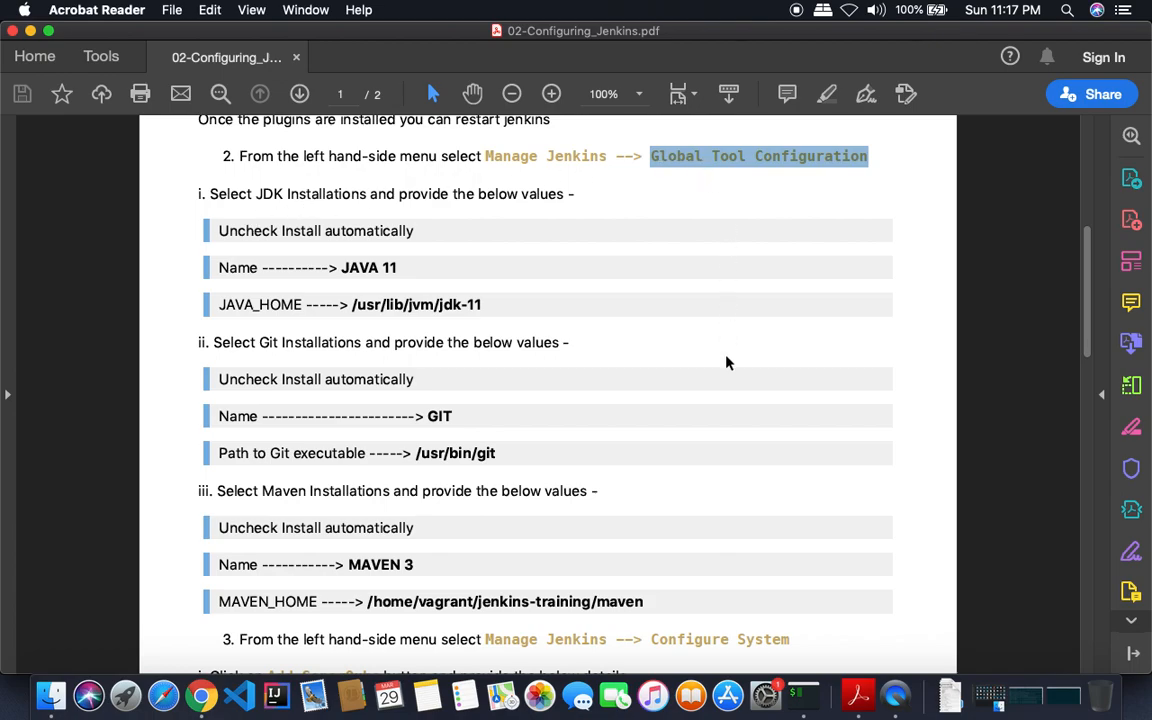
{"action": "left_click", "coordinate": [203, 697]}
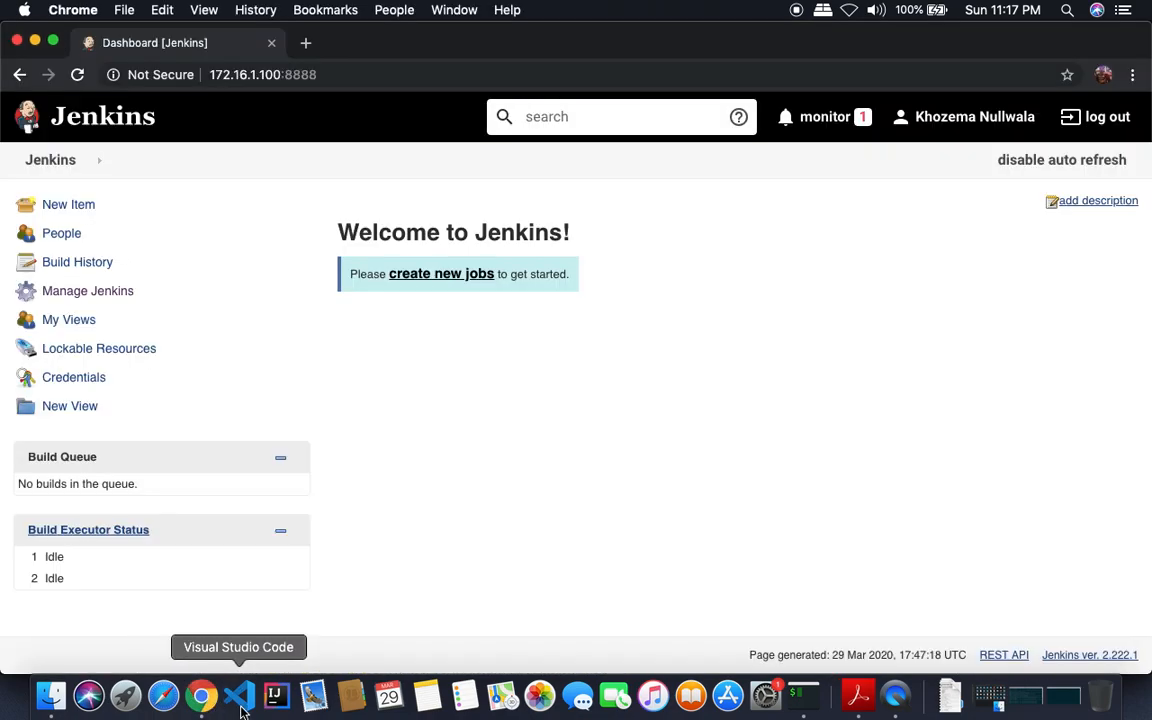
- Open Global Tool Configuration from the Manage Jenkins page
{"action": "left_click", "coordinate": [80, 299]}
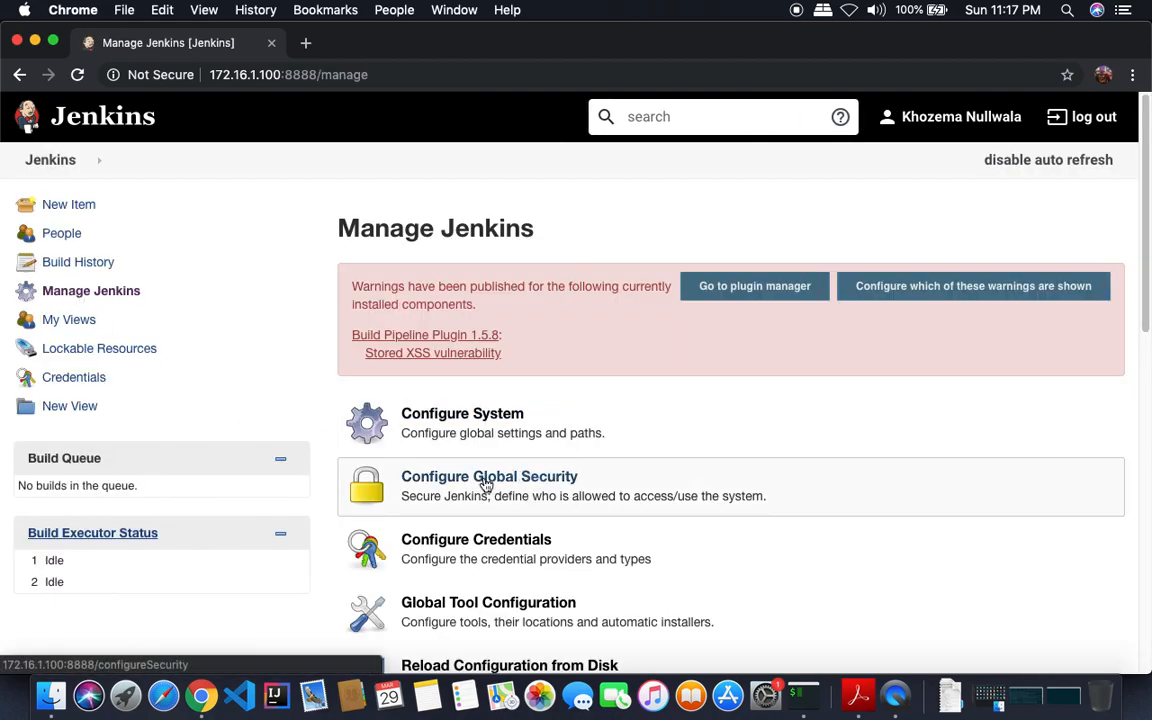
{"action": "scroll", "coordinate": [1030, 388], "scroll_direction": "down", "scroll_amount": 3}
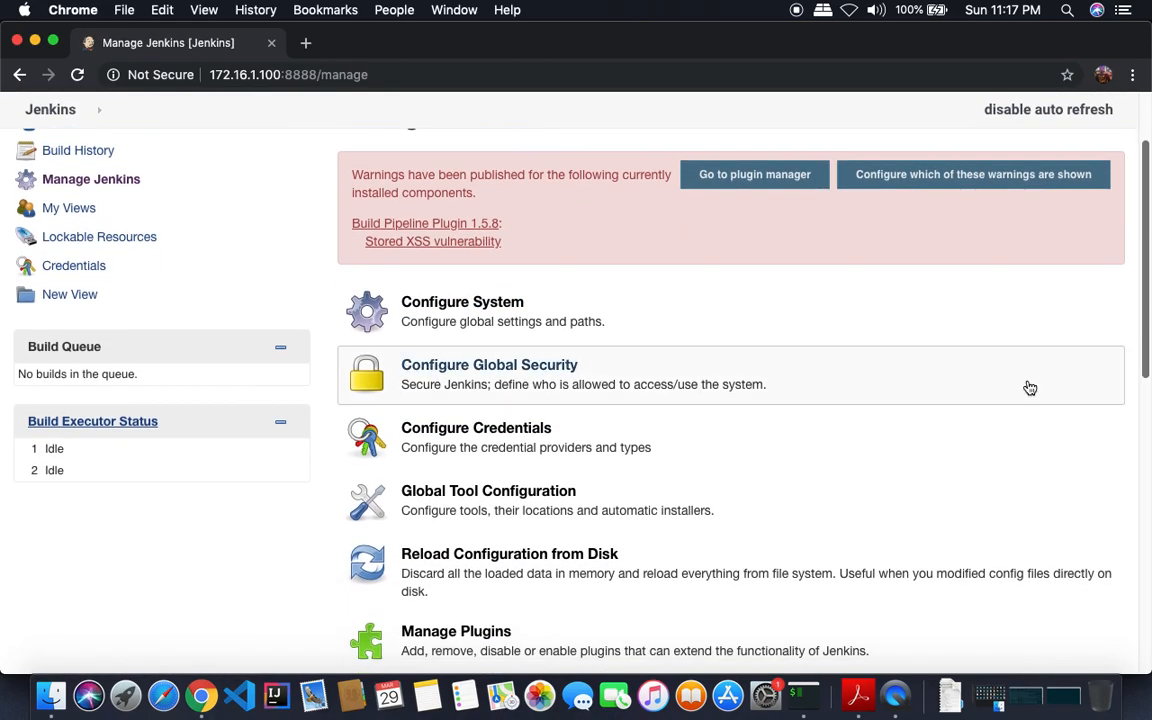
{"action": "left_click", "coordinate": [502, 492]}
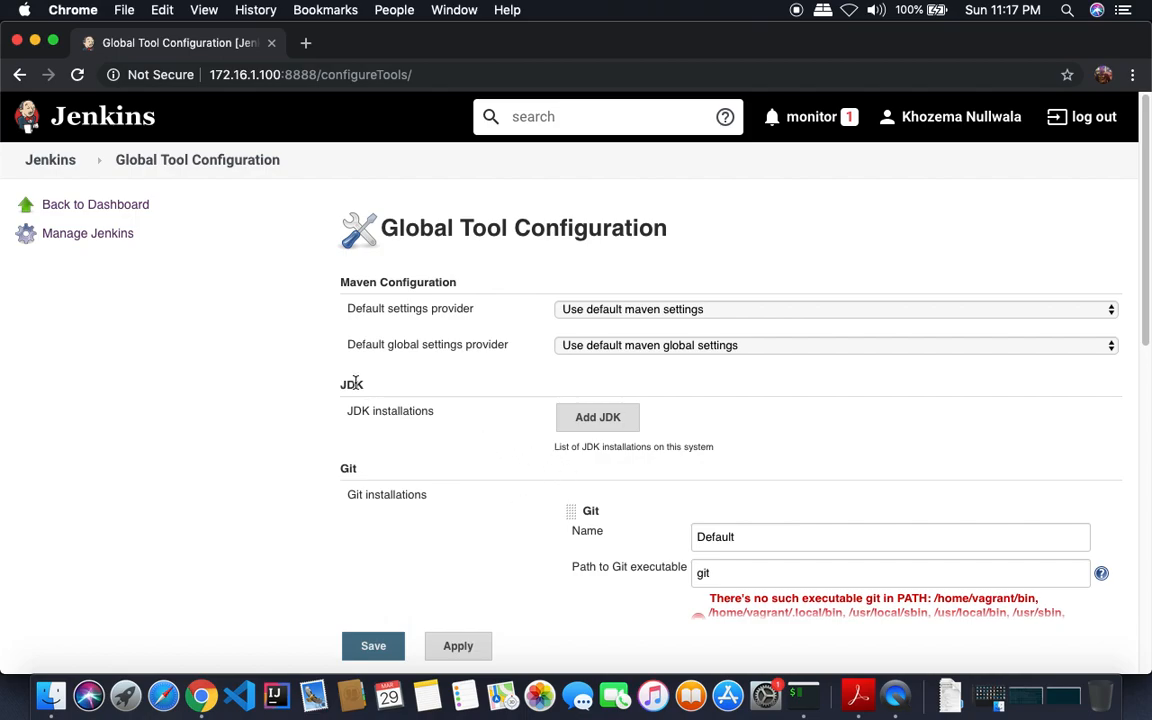
{"action": "mouse_move", "coordinate": [1147, 296]}
{"action": "left_mouse_down"}
{"action": "mouse_move", "coordinate": [1142, 558]}
{"action": "mouse_move", "coordinate": [1147, 311]}
{"action": "left_mouse_up"}
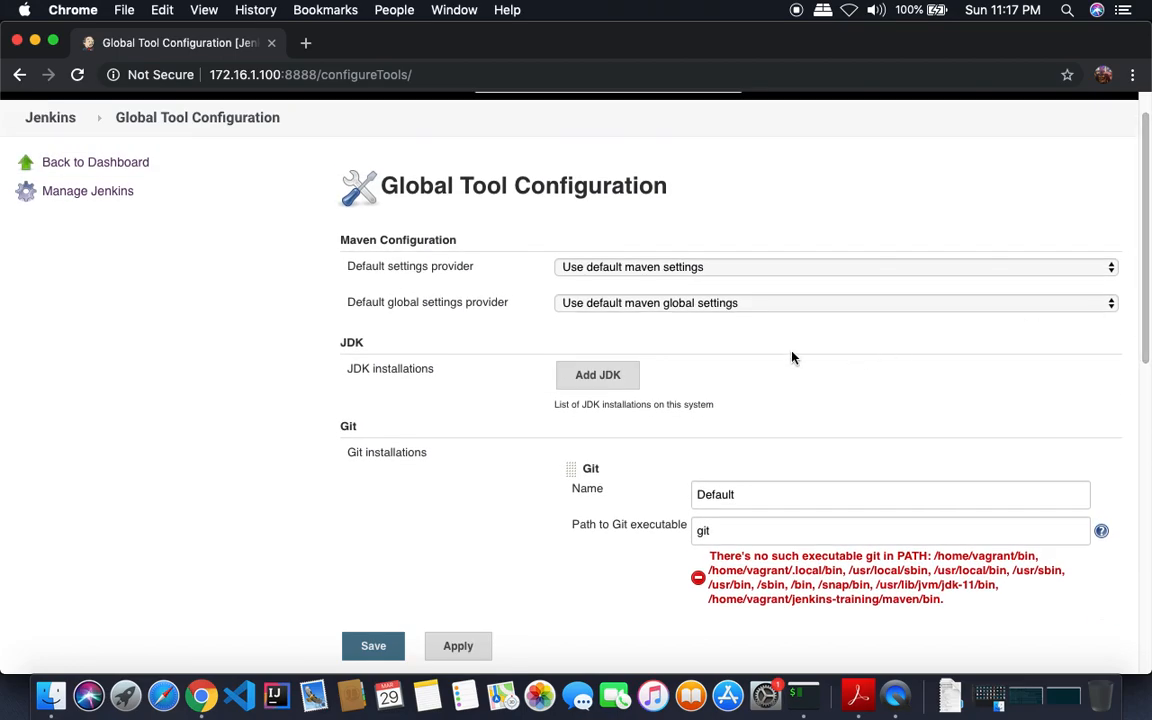
- Add a JDK named JAVA 11 with Install automatically unchecked, leaving JAVA_HOME to fill
{"action": "left_click", "coordinate": [592, 378]}
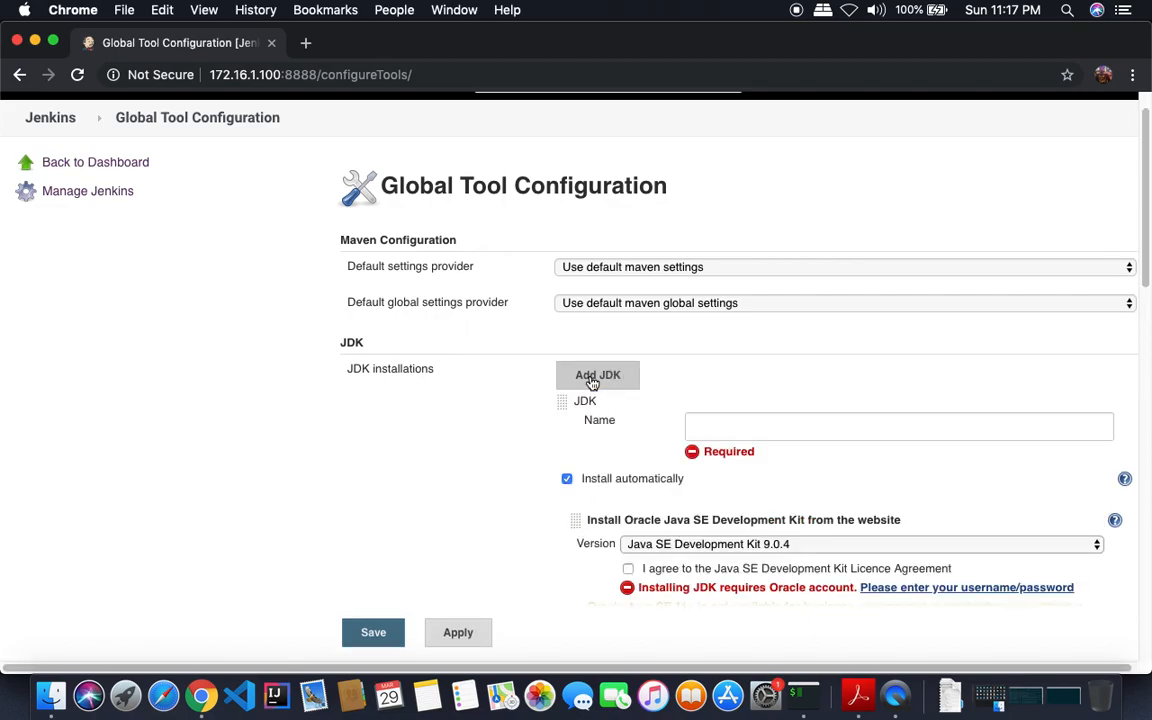
{"action": "left_click", "coordinate": [729, 425]}
{"action": "type", "text": "JAVA 11"}
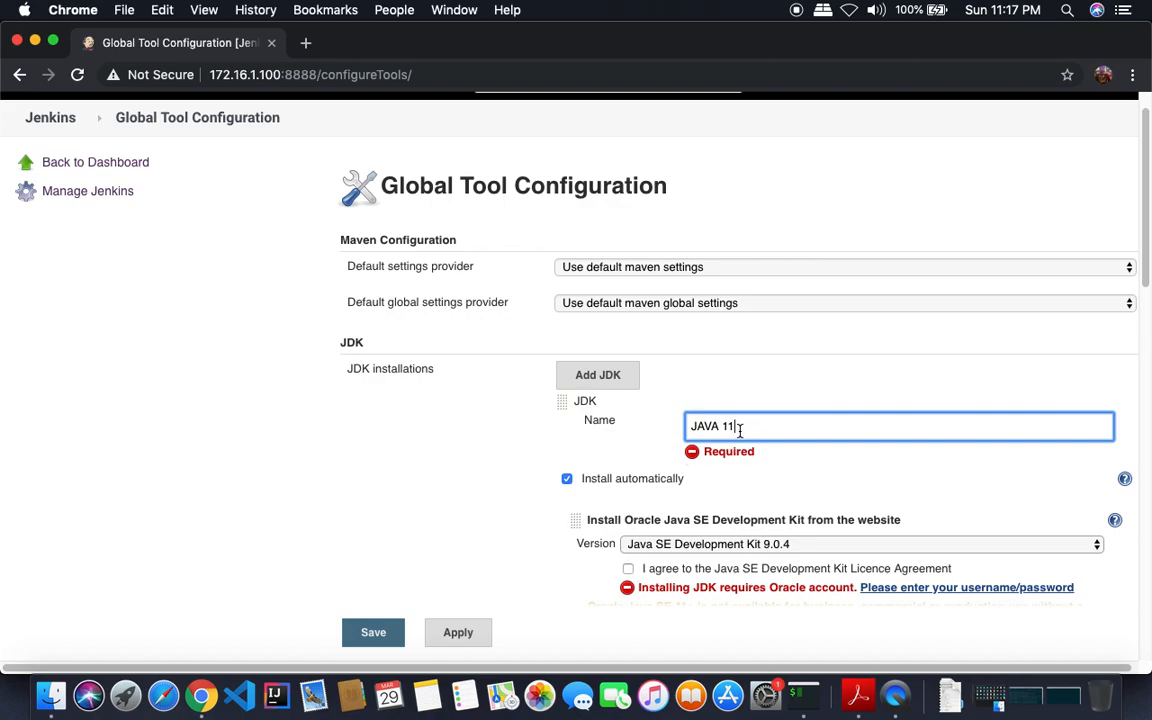
{"action": "left_click", "coordinate": [567, 480]}
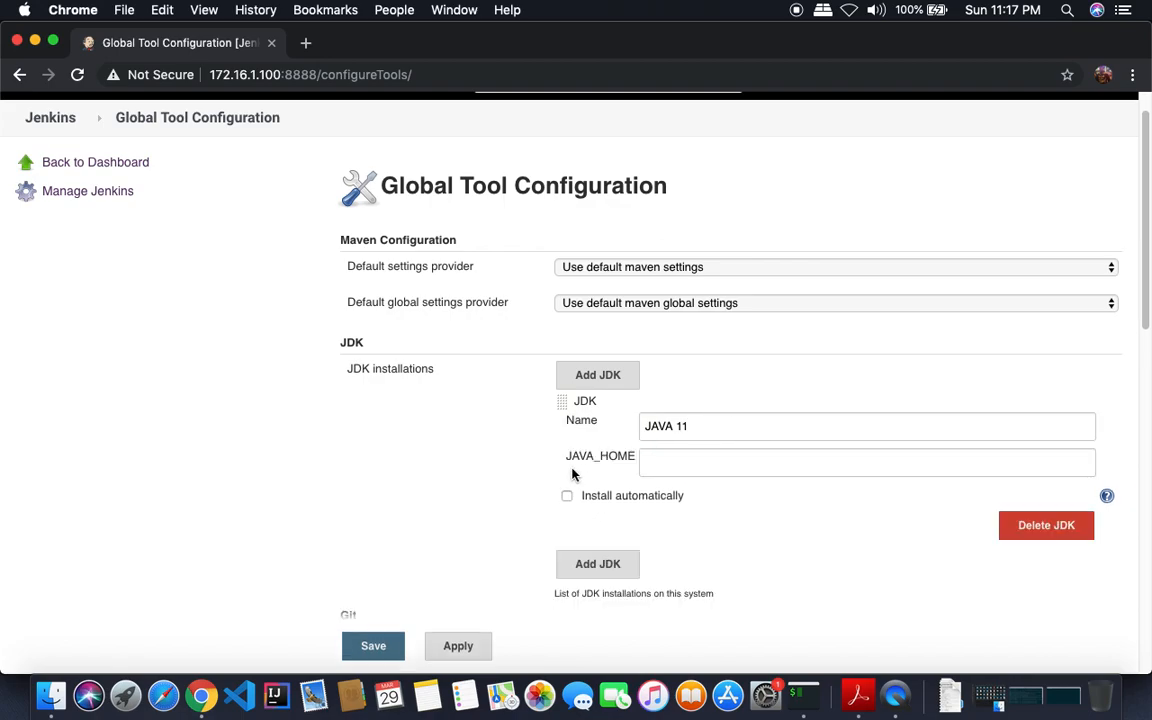
{"action": "left_click", "coordinate": [705, 464]}
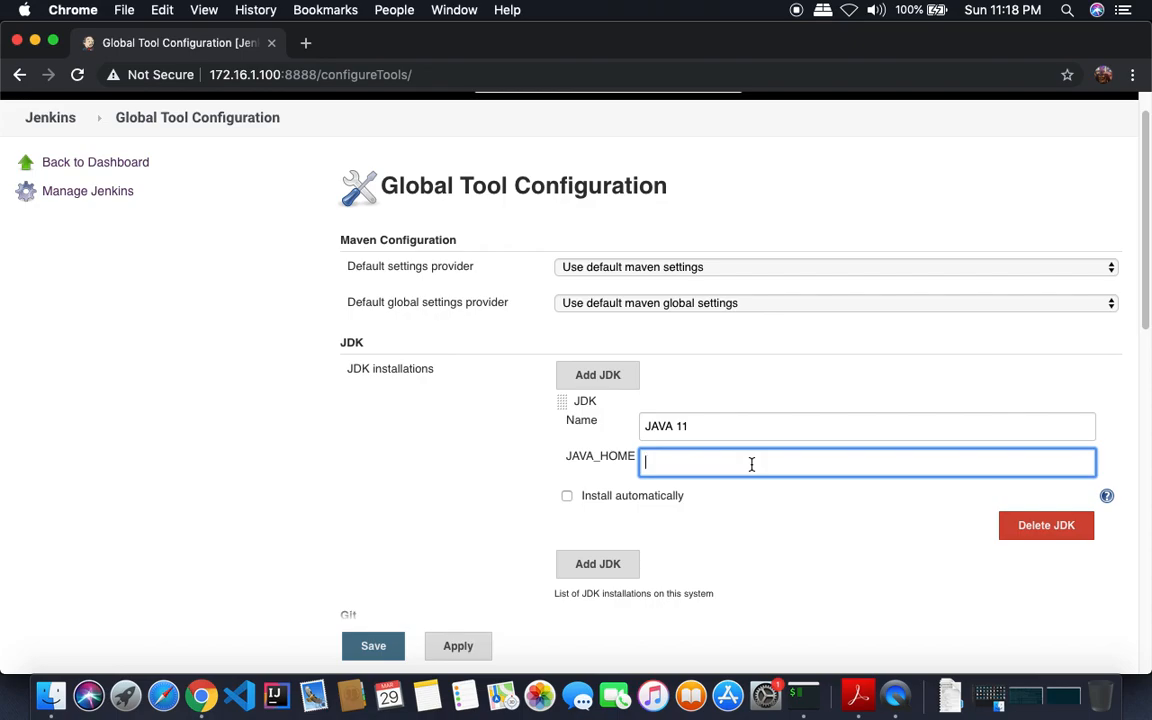
{"action": "left_click", "coordinate": [803, 695]}
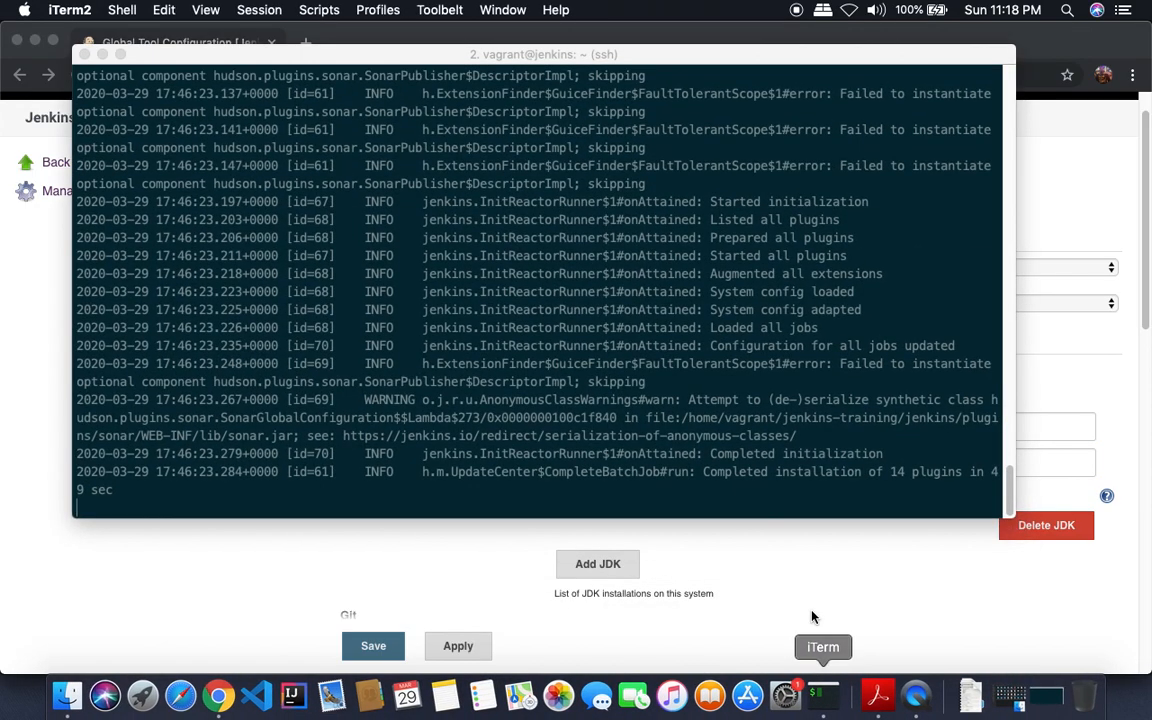
- In the server's SSH session, run which java and copy the /usr/lib/jvm/jdk-11/ path
{"action": "right_click", "coordinate": [823, 695]}
{"action": "left_click", "coordinate": [820, 442]}
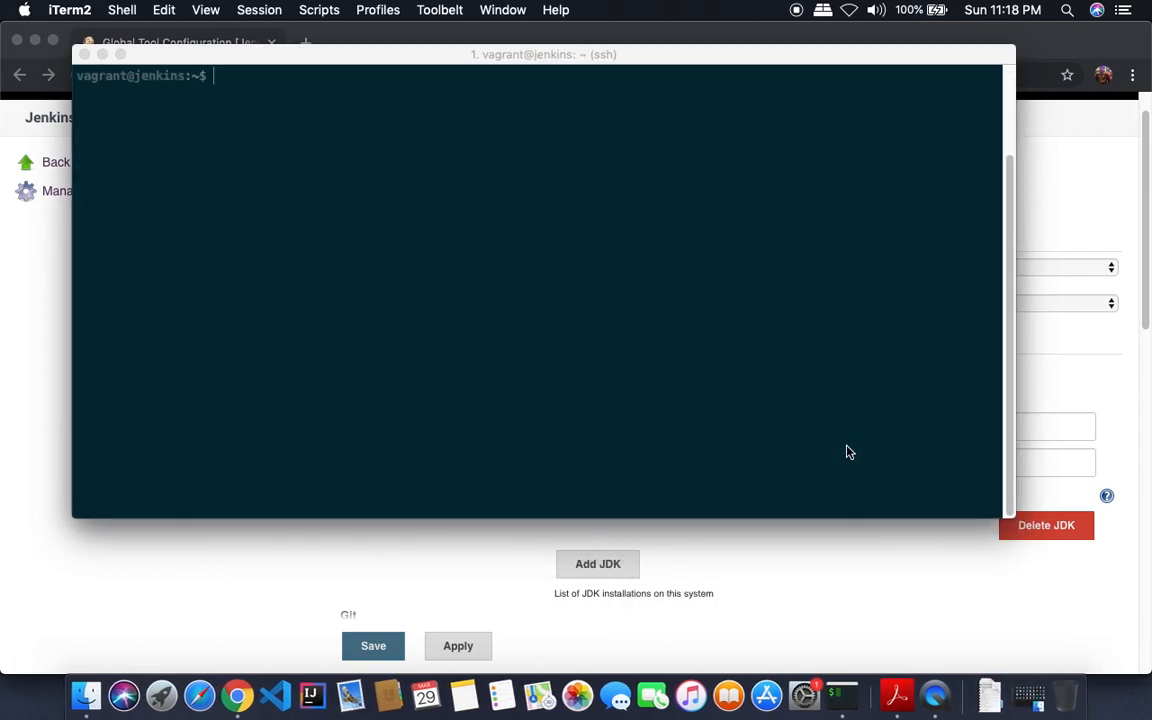
{"action": "type", "text": "which java"}
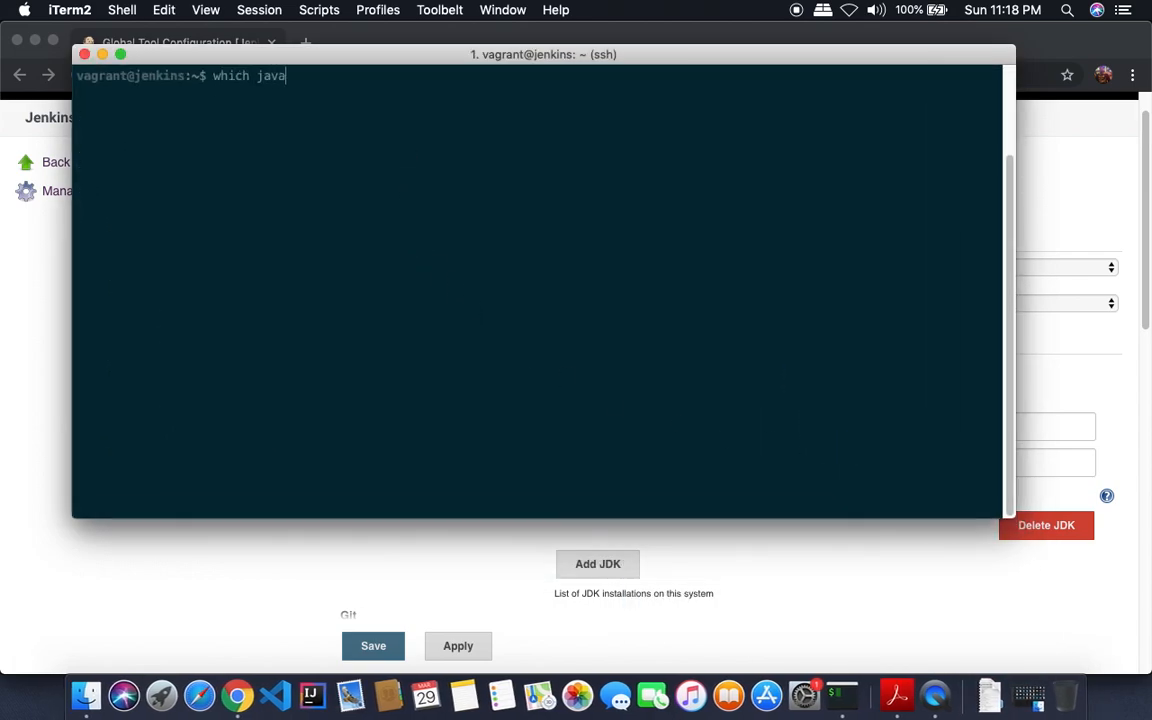
{"action": "key", "text": "Return"}
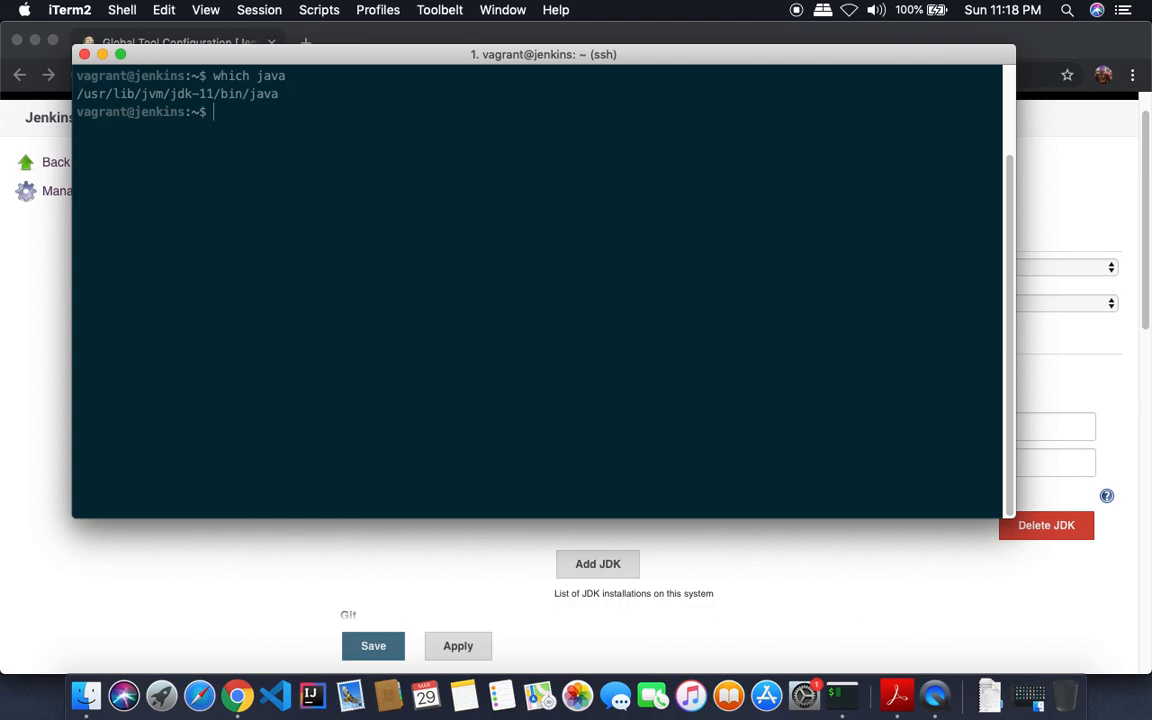
{"action": "left_click_drag", "start_coordinate": [78, 95], "coordinate": [221, 95]}
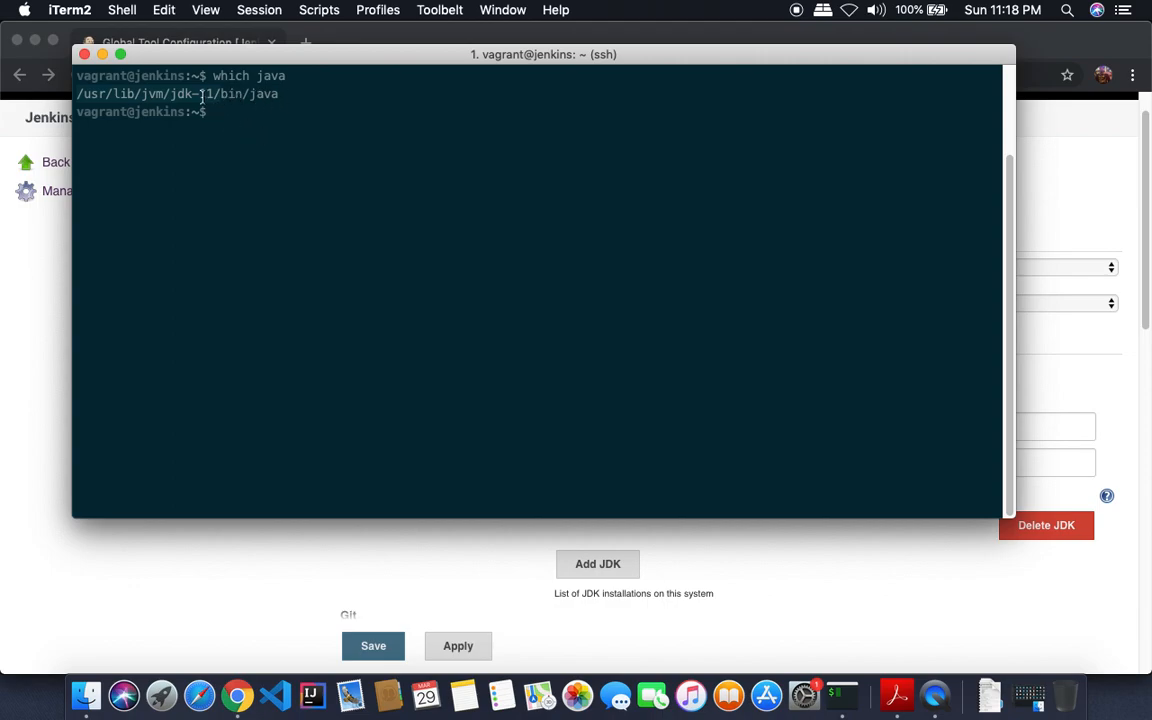
{"action": "left_click", "coordinate": [212, 91]}
{"action": "left_click_drag", "start_coordinate": [215, 93], "coordinate": [78, 93]}
{"action": "type", "text": "/usr/lib/jvm/jdk-11/"}
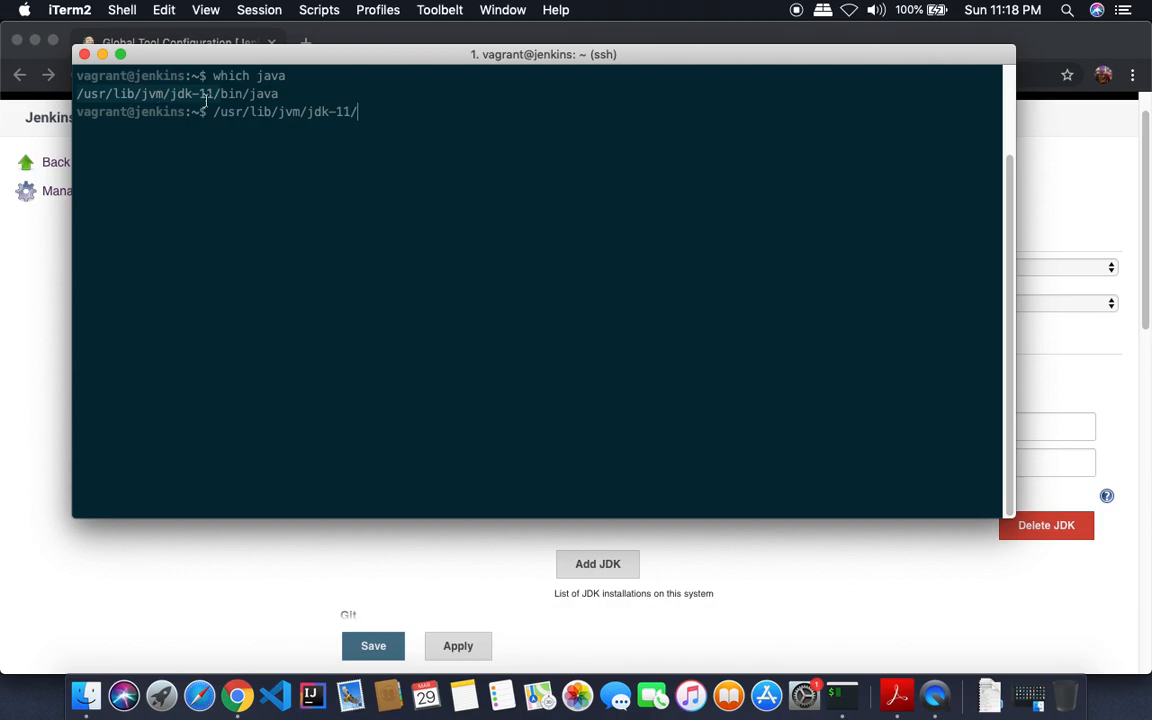
- Paste /usr/lib/jvm/jdk-11 into the JDK's JAVA_HOME field
{"action": "key", "text": "super+Tab"}
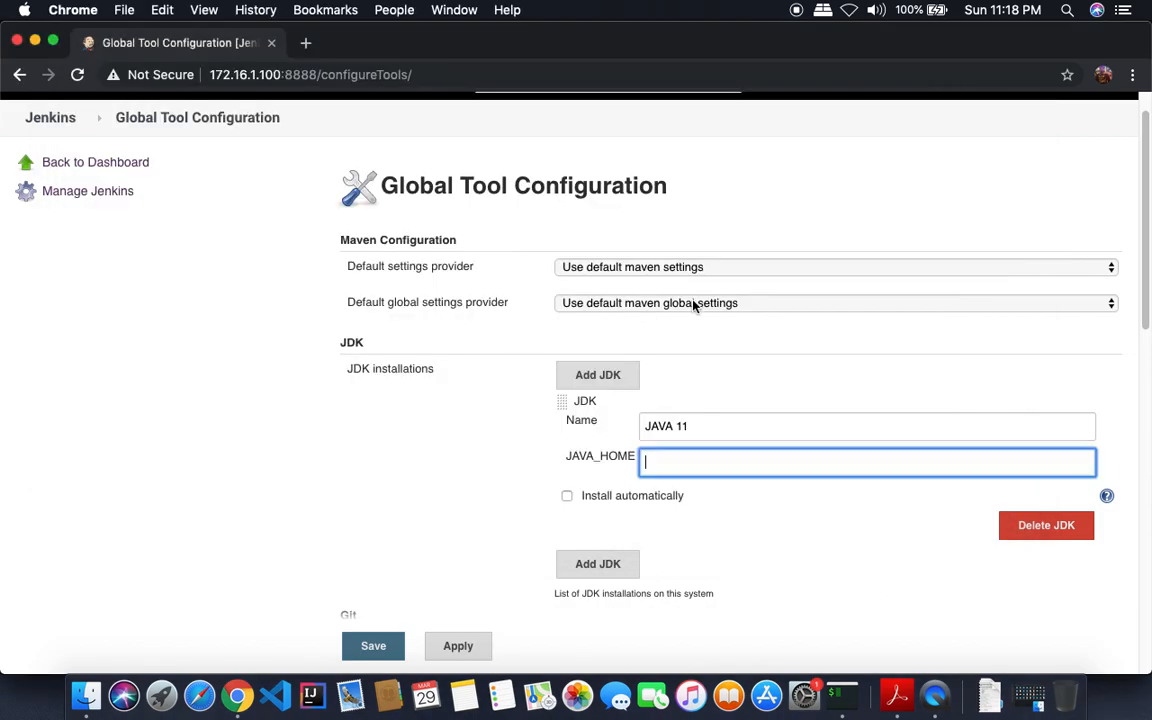
{"action": "type", "text": "v"}
{"action": "double_click", "coordinate": [643, 462]}
{"action": "key", "text": "BackSpace"}
{"action": "right_click", "coordinate": [668, 462]}
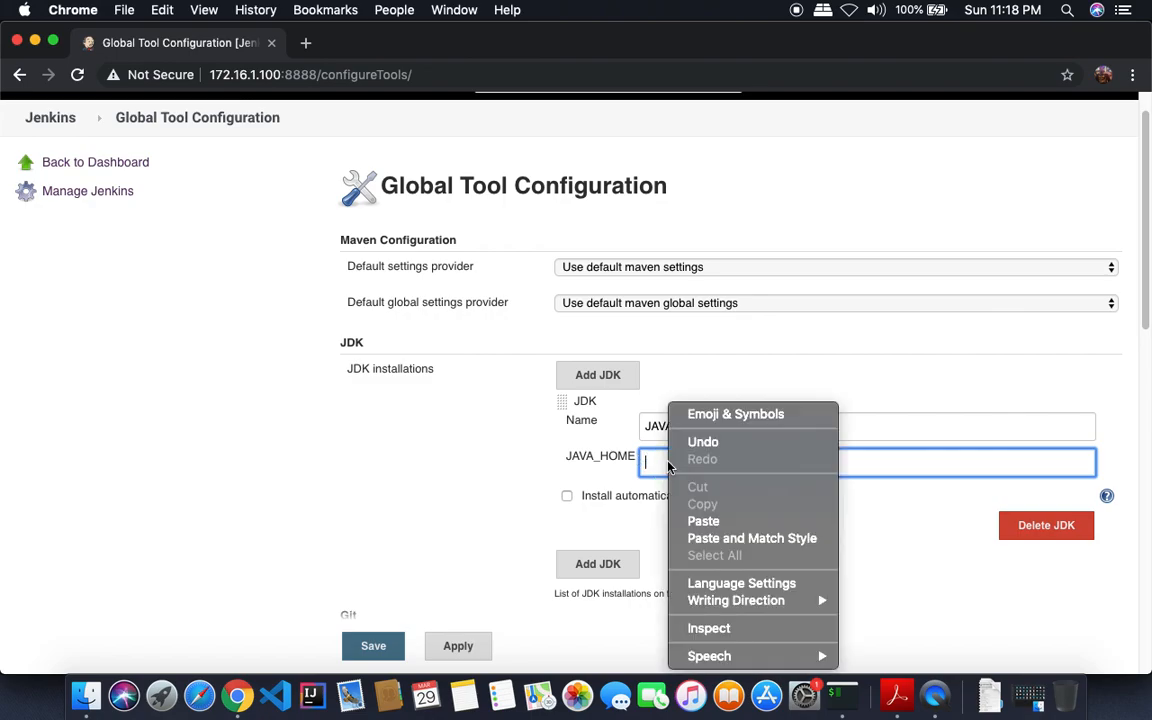
{"action": "left_click", "coordinate": [702, 521]}
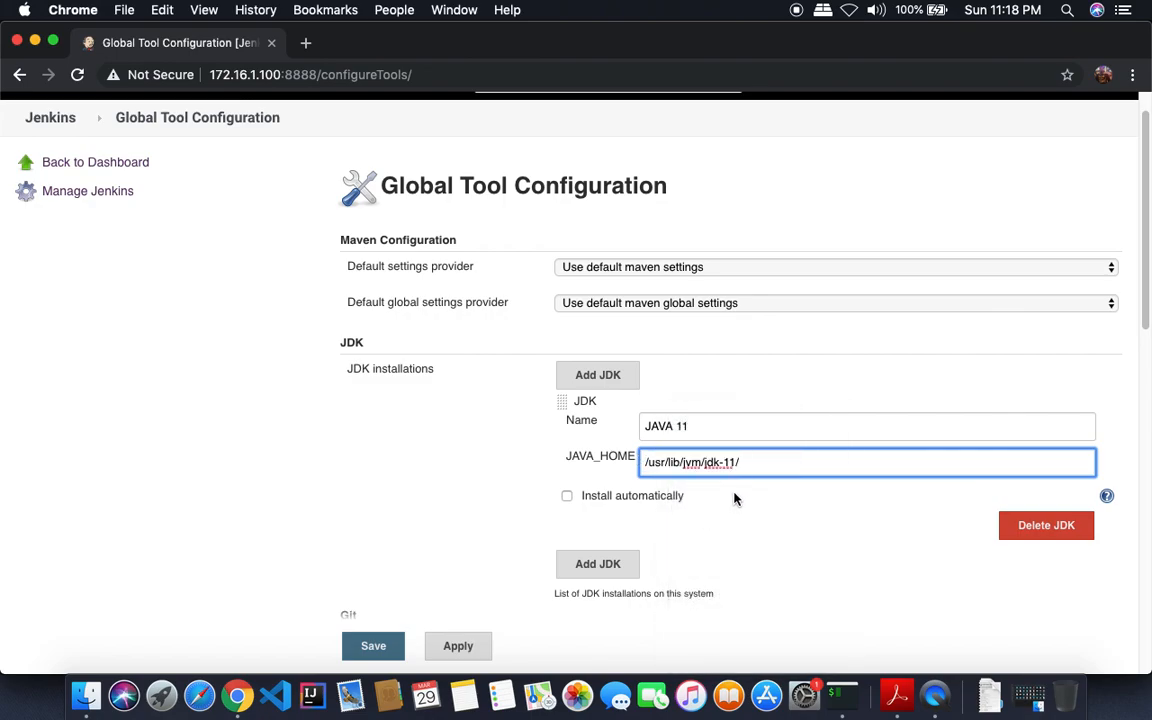
{"action": "key", "text": "Tab"}
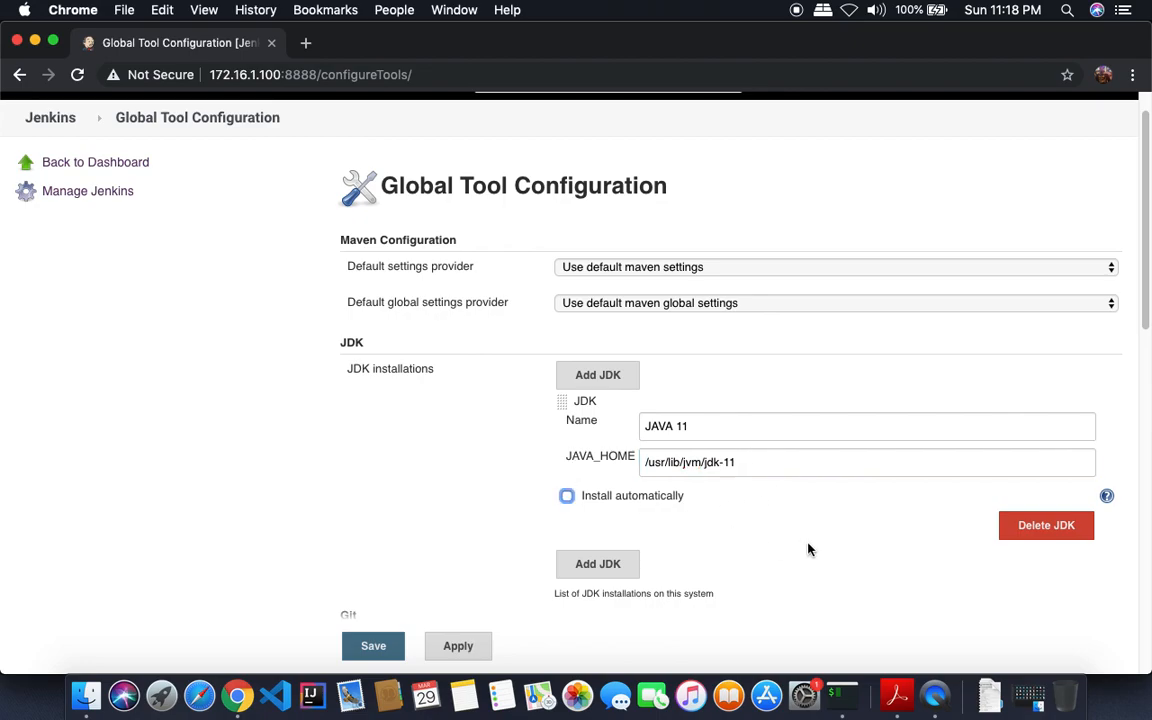
- Rename the Default Git installation to GIT, then bring iTerm forward
{"action": "left_click_drag", "start_coordinate": [1143, 286], "coordinate": [1145, 357]}
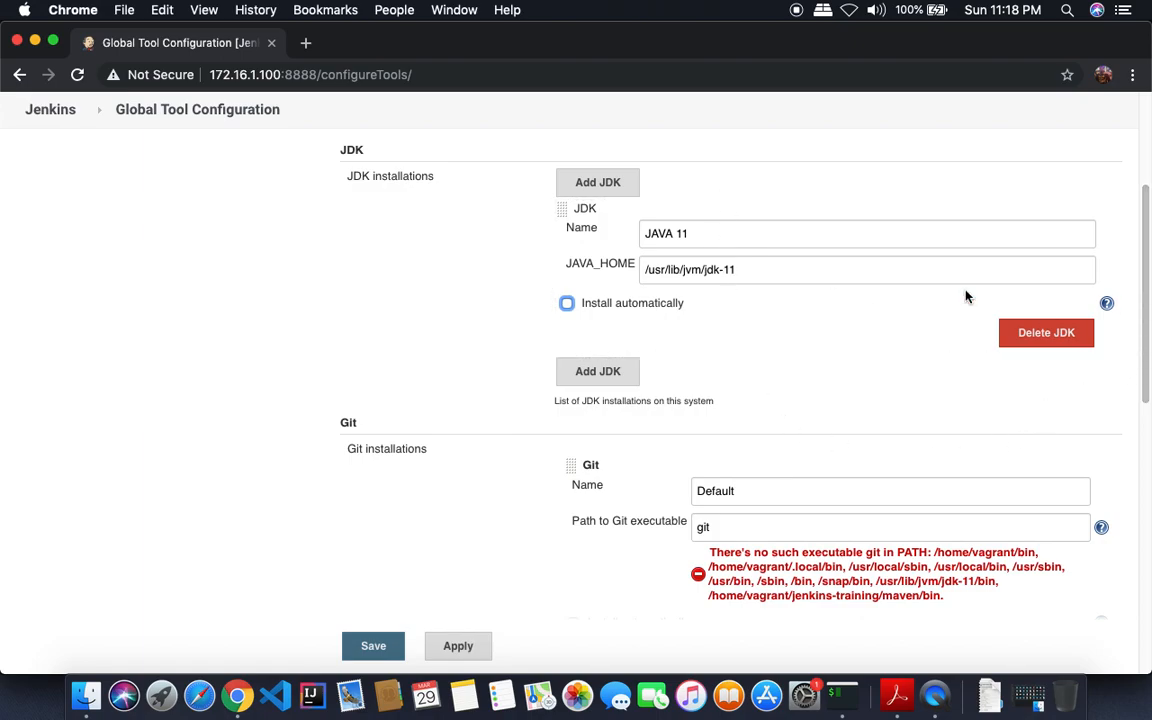
{"action": "left_click_drag", "start_coordinate": [1147, 347], "coordinate": [1144, 408]}
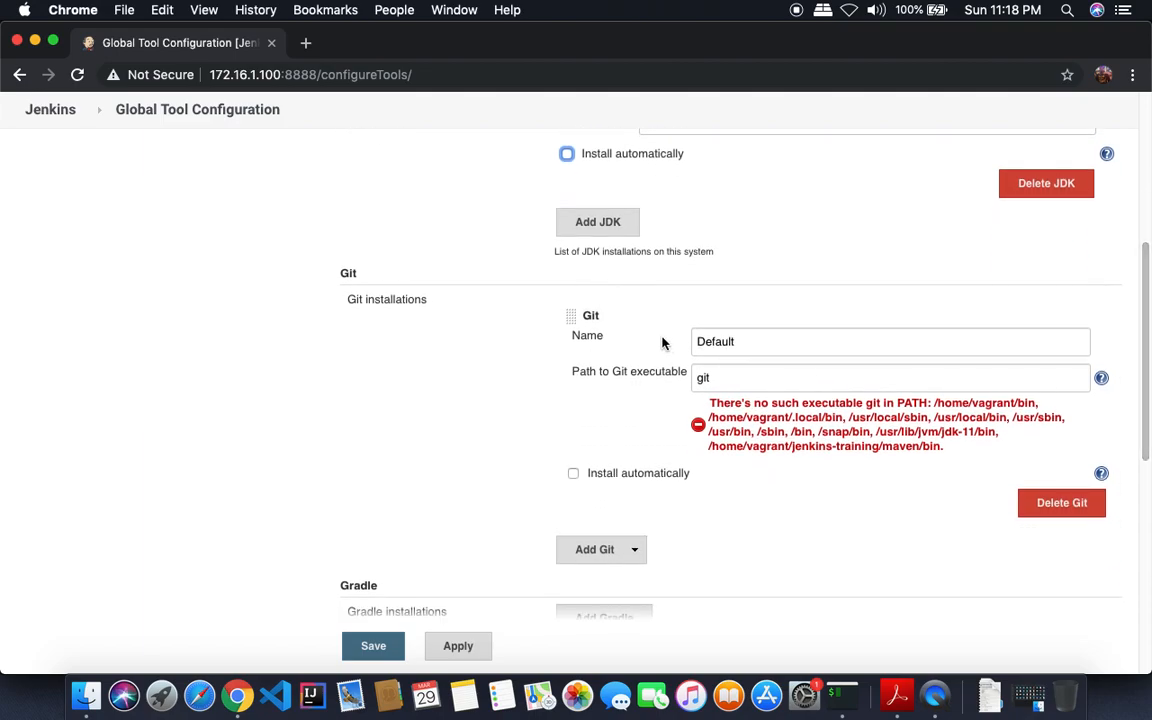
{"action": "left_click_drag", "start_coordinate": [752, 341], "coordinate": [686, 347]}
{"action": "type", "text": "GIT"}
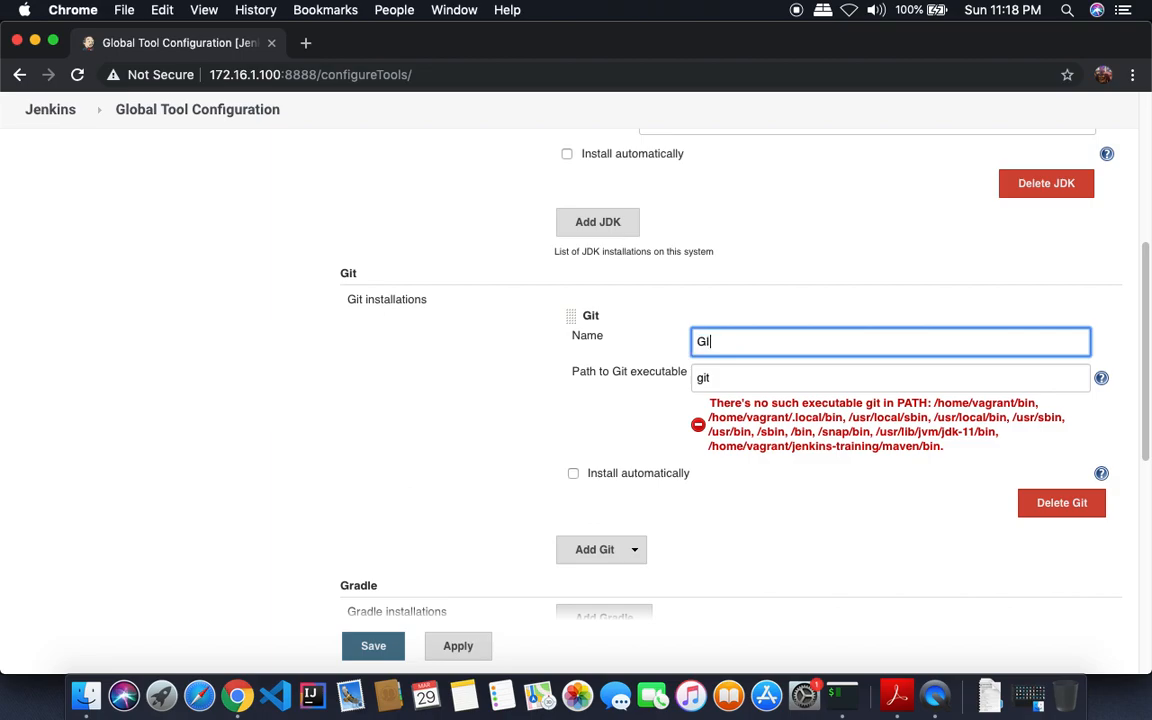
{"action": "key", "text": "Tab"}
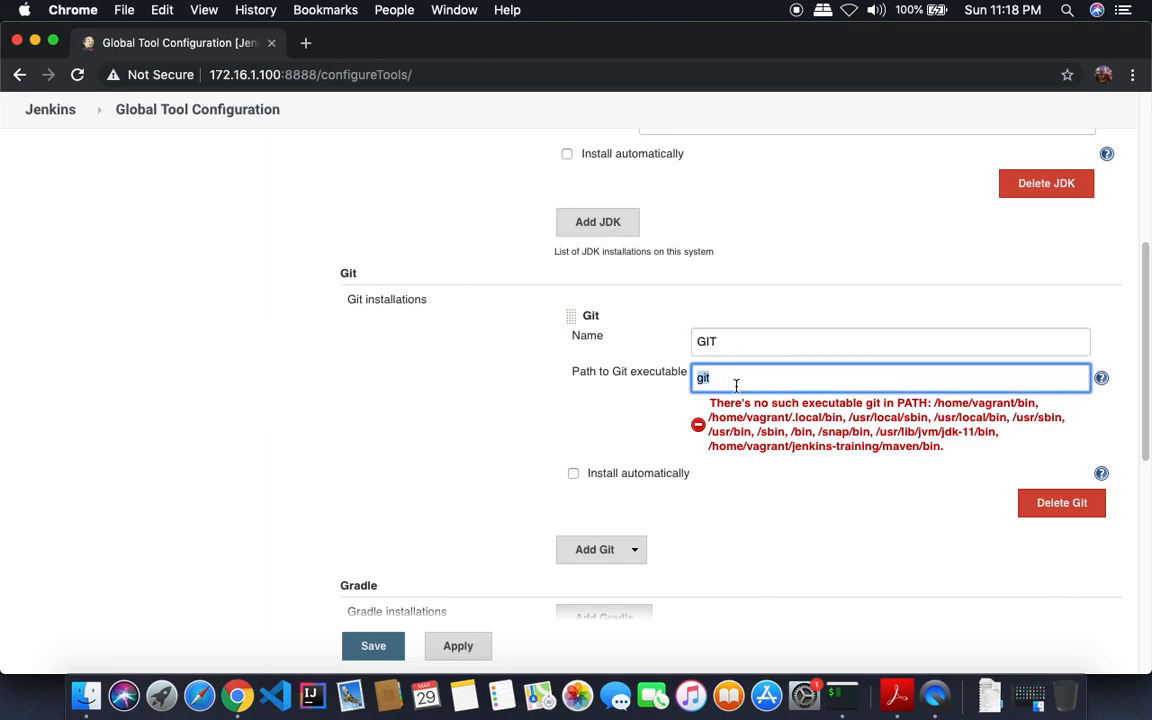
{"action": "left_click", "coordinate": [841, 694]}
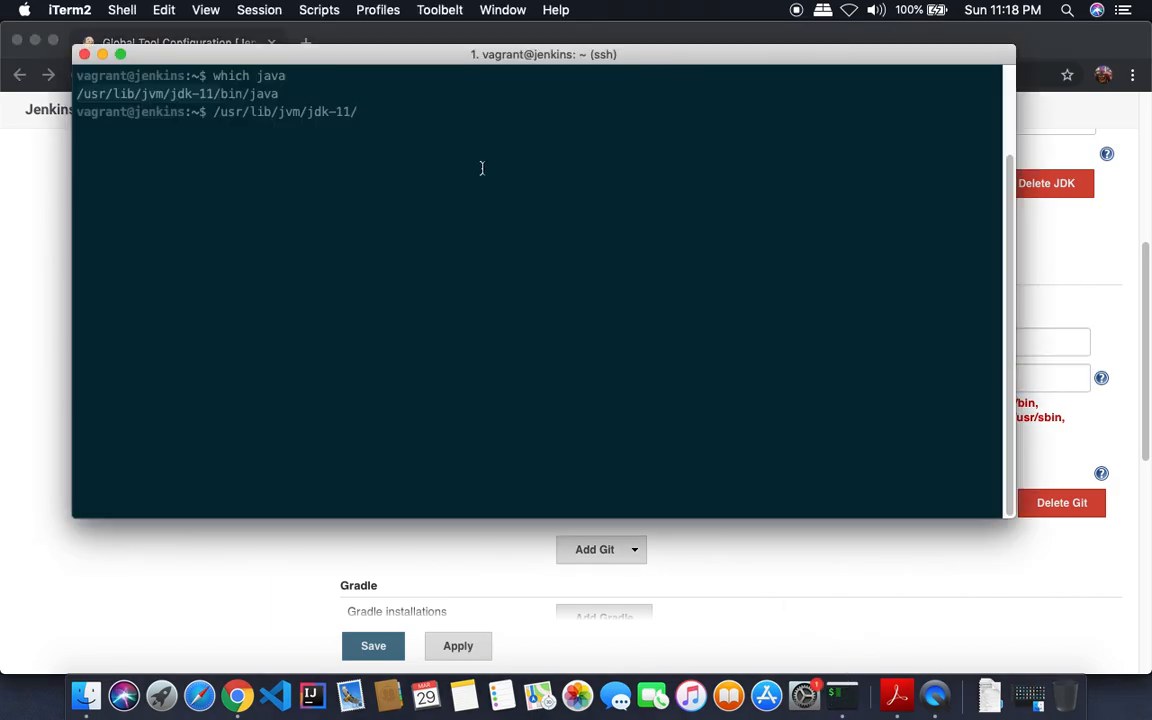
- Run 'which git' in iTerm2 and copy the resulting /usr/bin/git path
{"action": "key", "text": "BackSpace"}
{"action": "key", "text": "BackSpace"}
{"action": "key", "text": "BackSpace"}
{"action": "key", "text": "BackSpace"}
{"action": "key", "text": "BackSpace"}
{"action": "key", "text": "BackSpace"}
{"action": "key", "text": "BackSpace"}
{"action": "key", "text": "BackSpace"}
{"action": "key", "text": "BackSpace"}
{"action": "key", "text": "BackSpace"}
{"action": "key", "text": "BackSpace"}
{"action": "key", "text": "BackSpace"}
{"action": "key", "text": "BackSpace"}
{"action": "key", "text": "BackSpace"}
{"action": "key", "text": "BackSpace"}
{"action": "key", "text": "BackSpace"}
{"action": "key", "text": "BackSpace"}
{"action": "key", "text": "BackSpace"}
{"action": "key", "text": "BackSpace"}
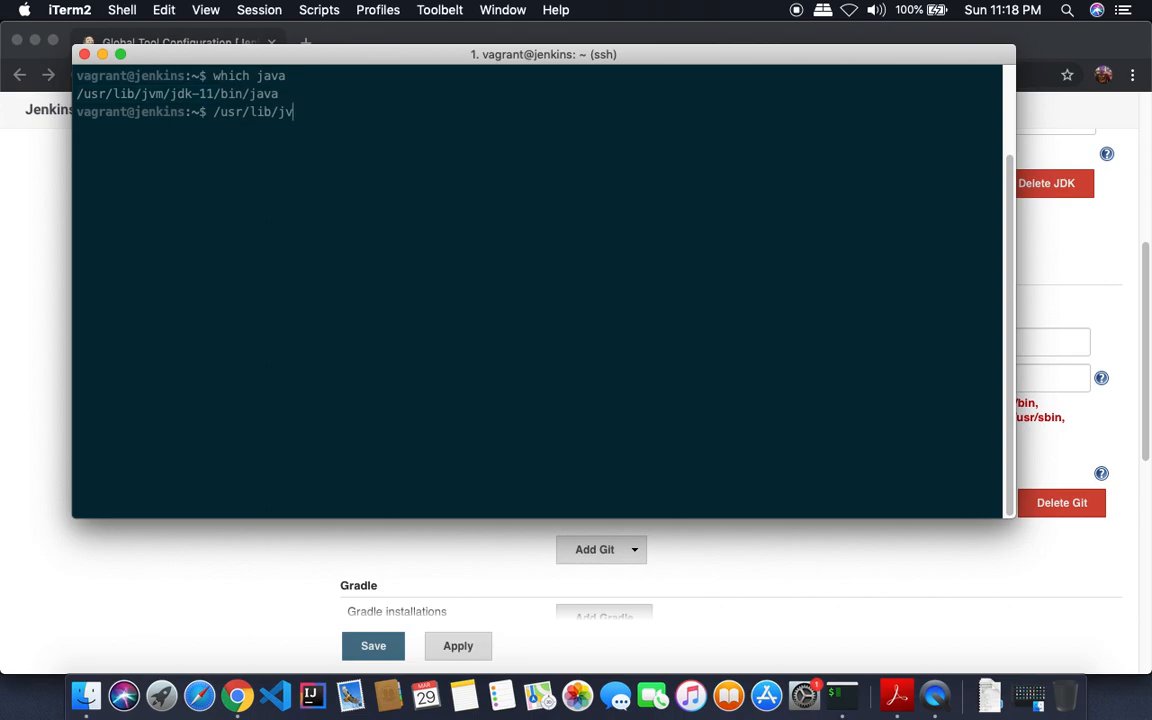
{"action": "type", "text": "which git"}
{"action": "key", "text": "Return"}
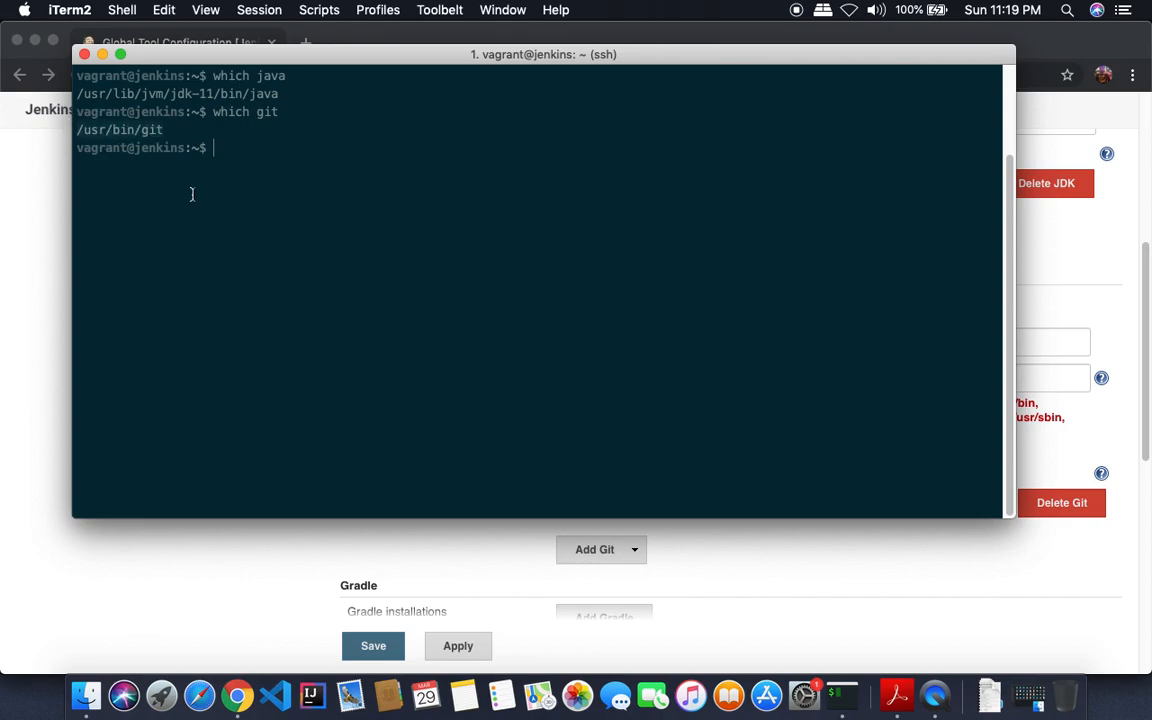
{"action": "right_click", "coordinate": [133, 127]}
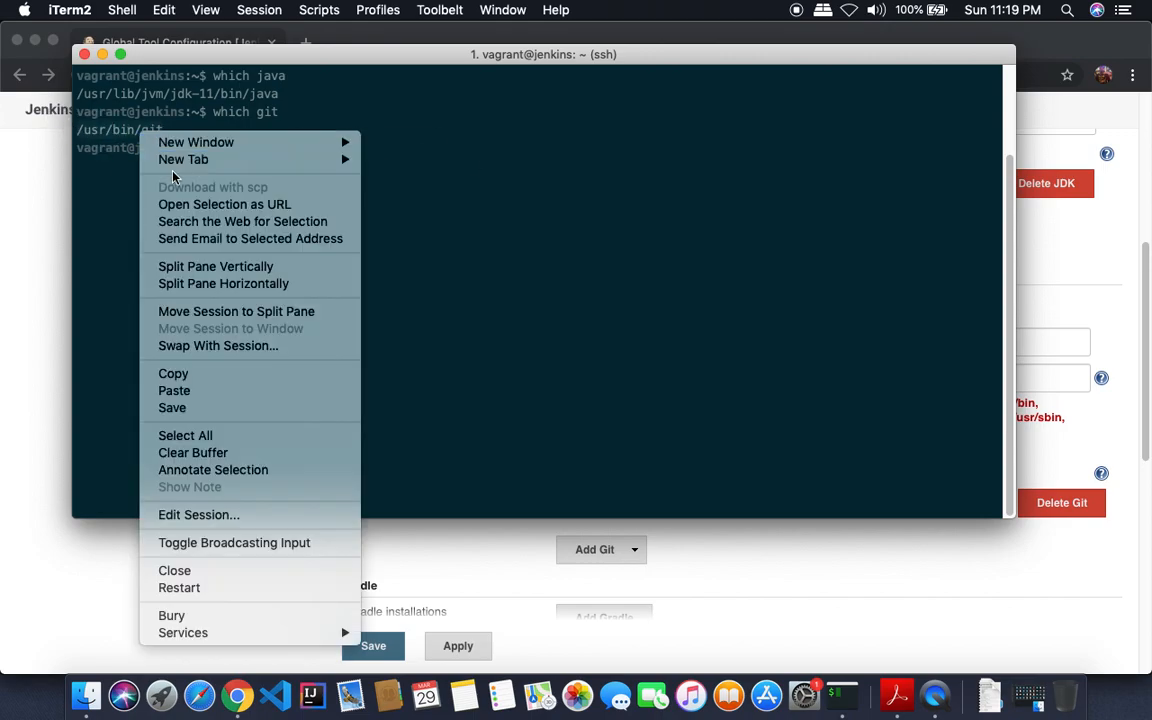
{"action": "left_click", "coordinate": [228, 376]}
{"action": "left_click", "coordinate": [757, 400]}
{"action": "right_click", "coordinate": [738, 376]}
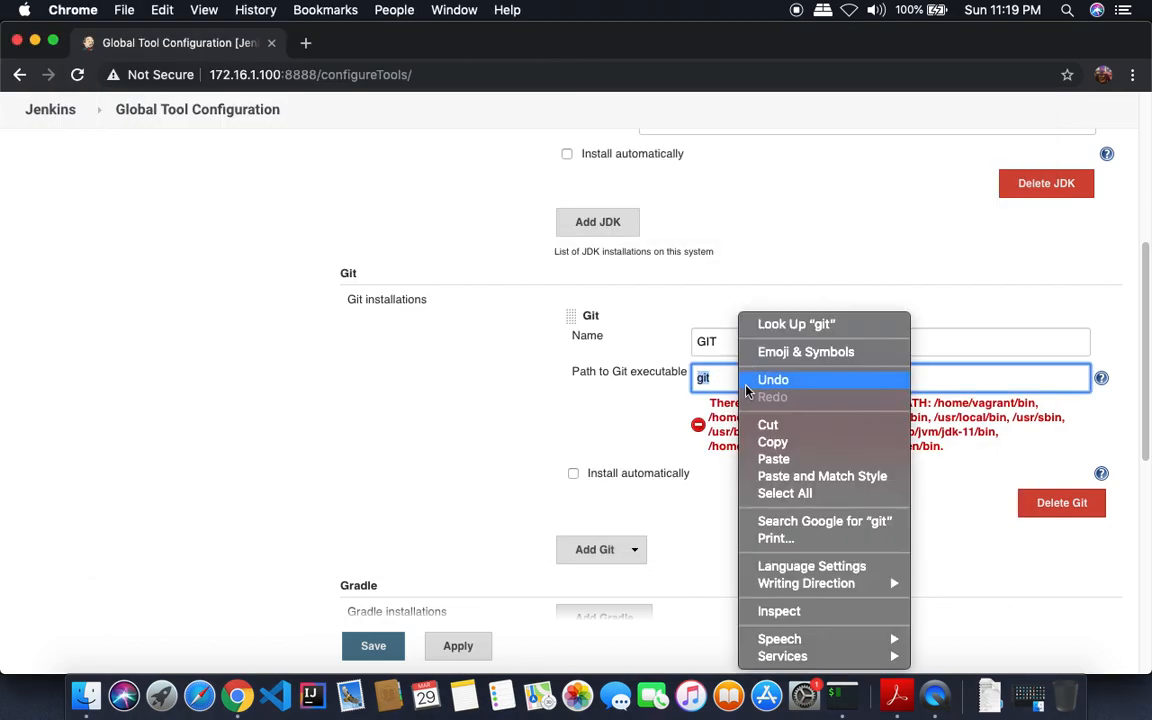
- Set Jenkins's Path to Git executable to /usr/bin/git
{"action": "left_click", "coordinate": [775, 459]}
{"action": "key", "text": "Tab"}
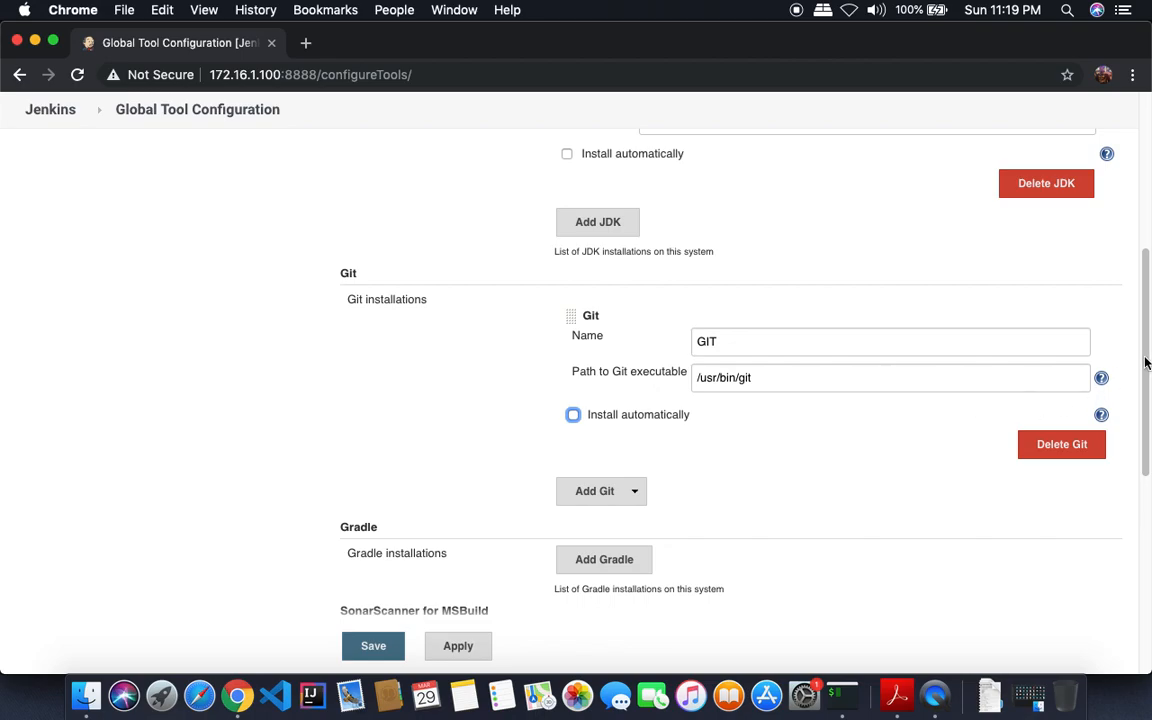
{"action": "left_click_drag", "start_coordinate": [1145, 360], "coordinate": [1140, 560]}
- Add a Maven installation named MAVEN 3 with Install automatically unchecked
{"action": "left_click", "coordinate": [627, 432]}
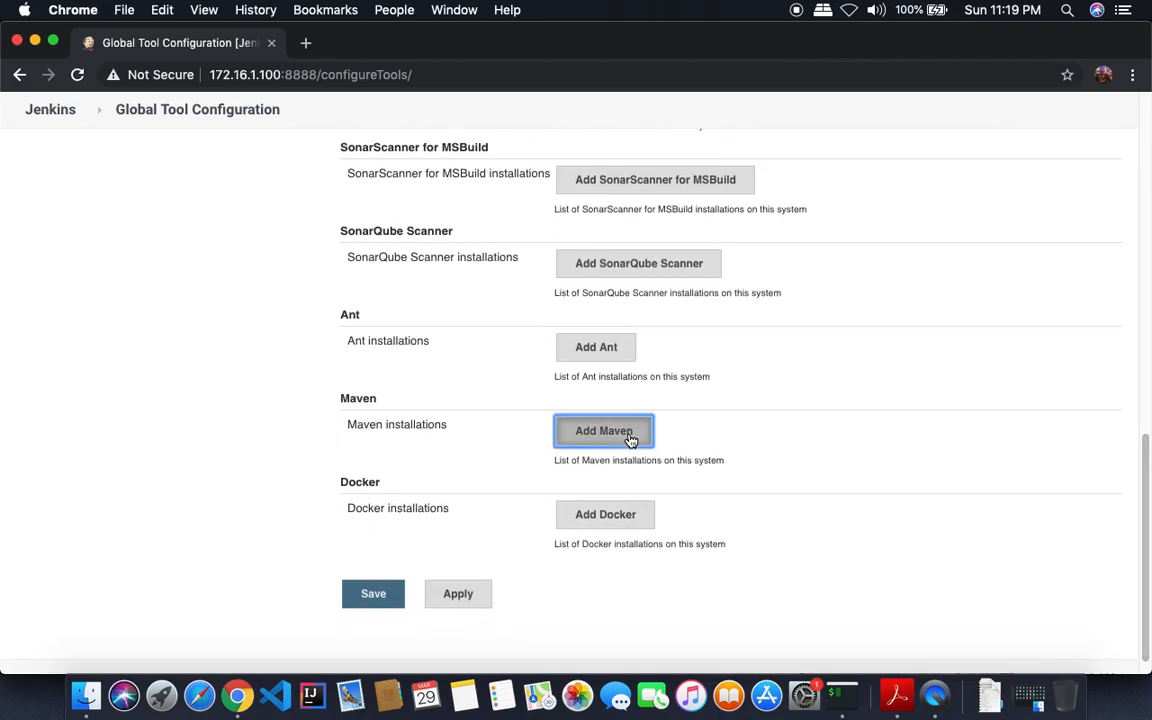
{"action": "left_click", "coordinate": [672, 484]}
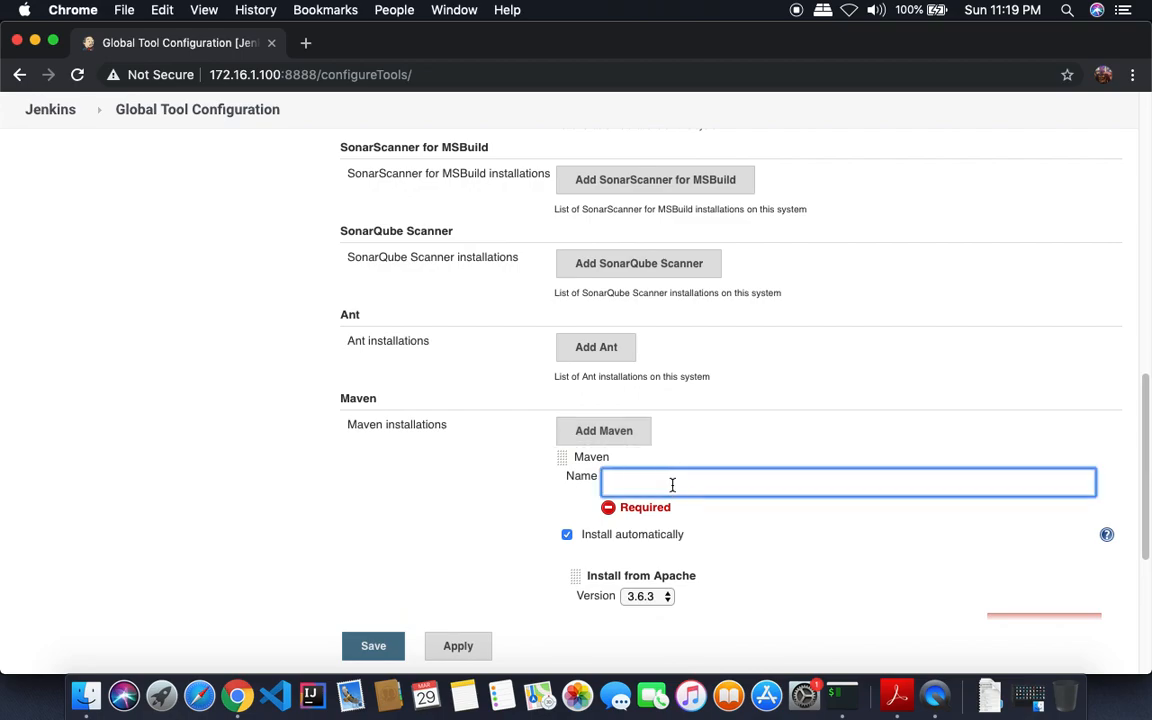
{"action": "type", "text": "MAVEN 3"}
{"action": "key", "text": "Tab"}
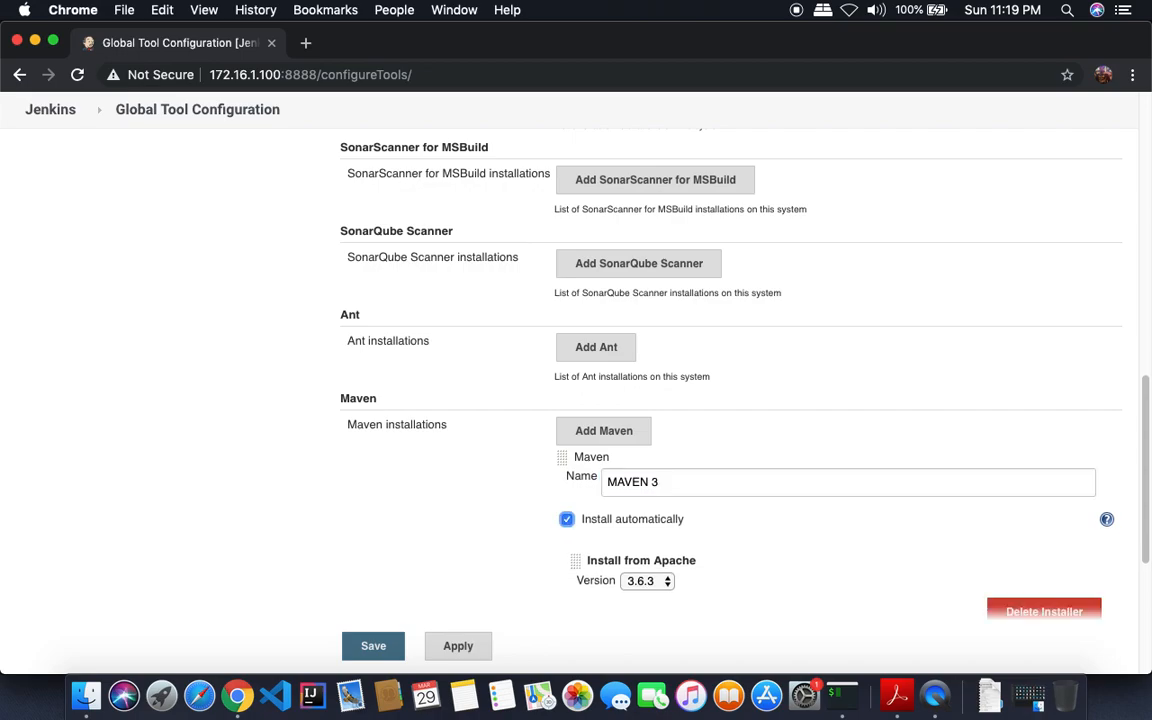
{"action": "left_click", "coordinate": [567, 519]}
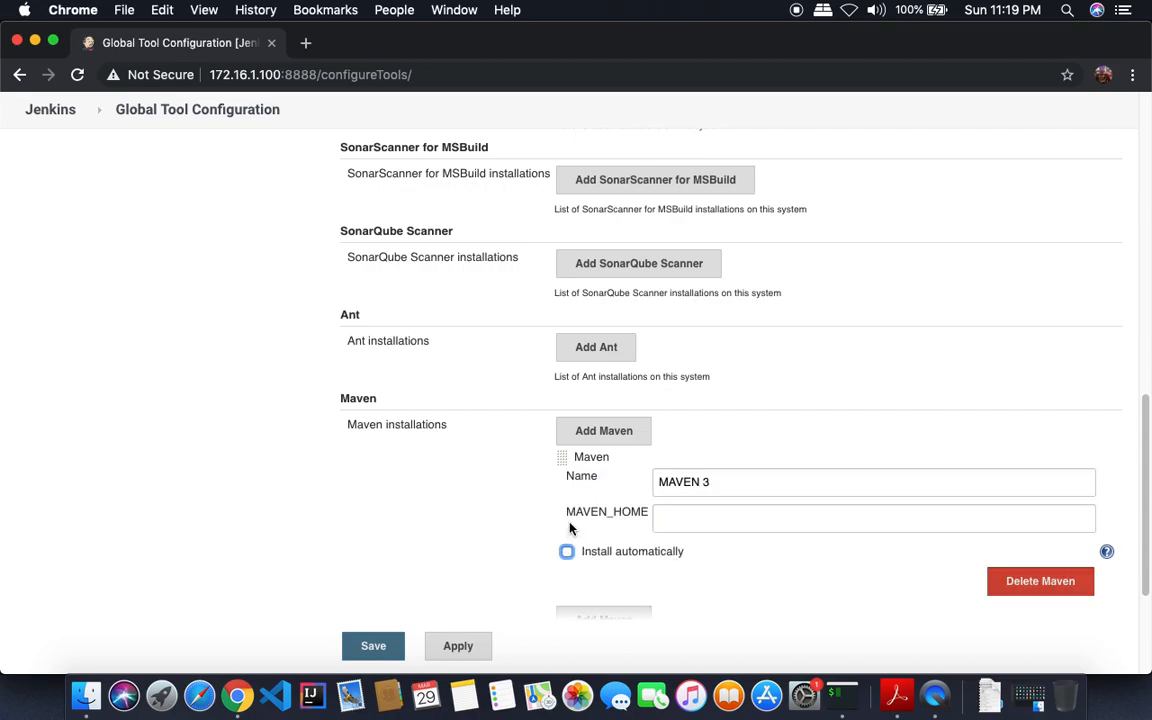
{"action": "key", "text": "super+Tab"}
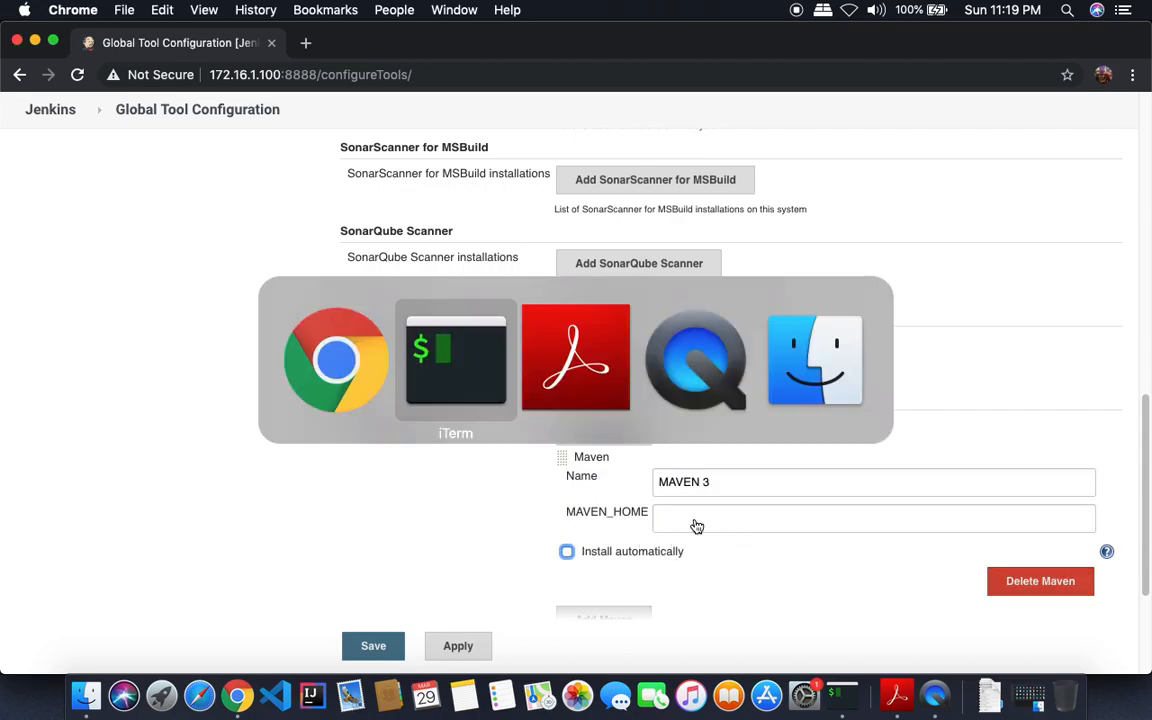
- Run 'which mvn' and copy the Maven home path /home/vagrant/jenkins-training/maven
{"action": "type", "text": "wh"}
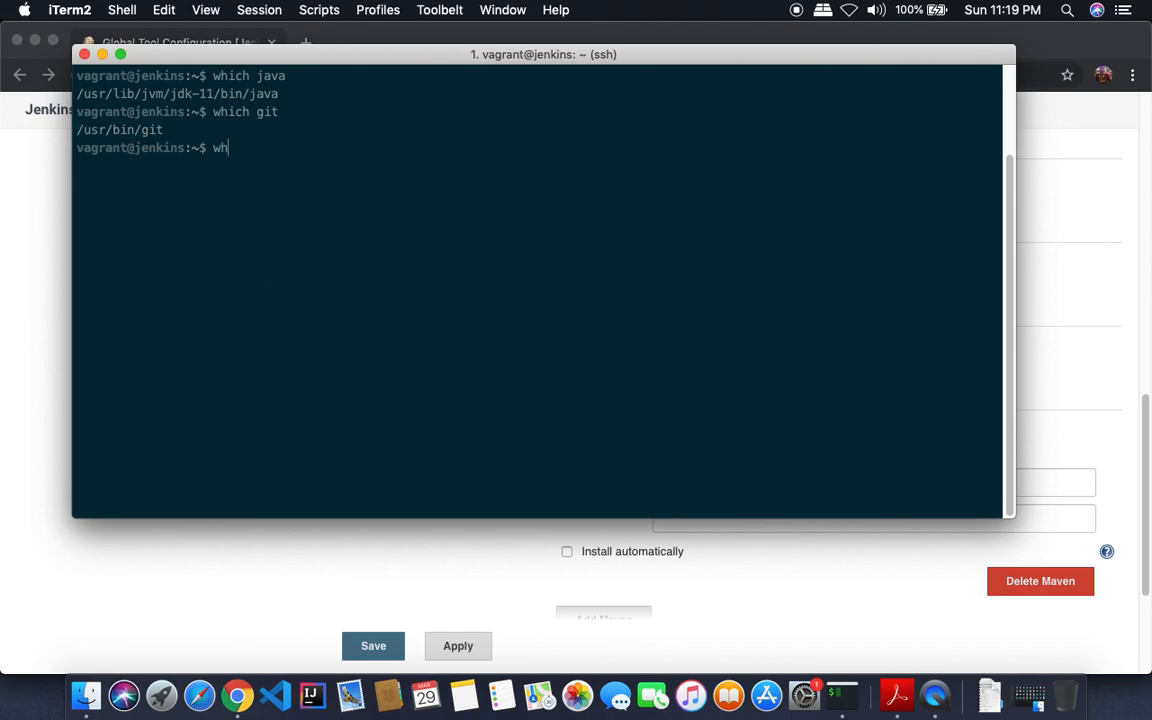
{"action": "type", "text": "ich mvn"}
{"action": "key", "text": "Return"}
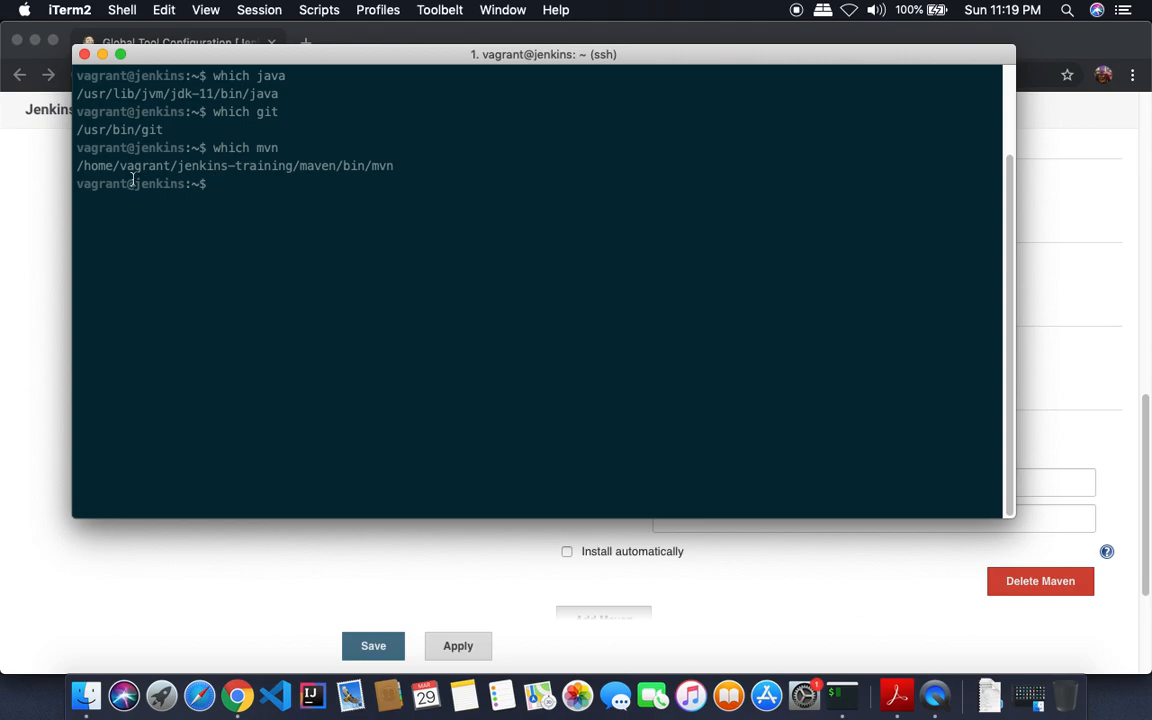
{"action": "left_click_drag", "start_coordinate": [79, 166], "coordinate": [336, 166]}
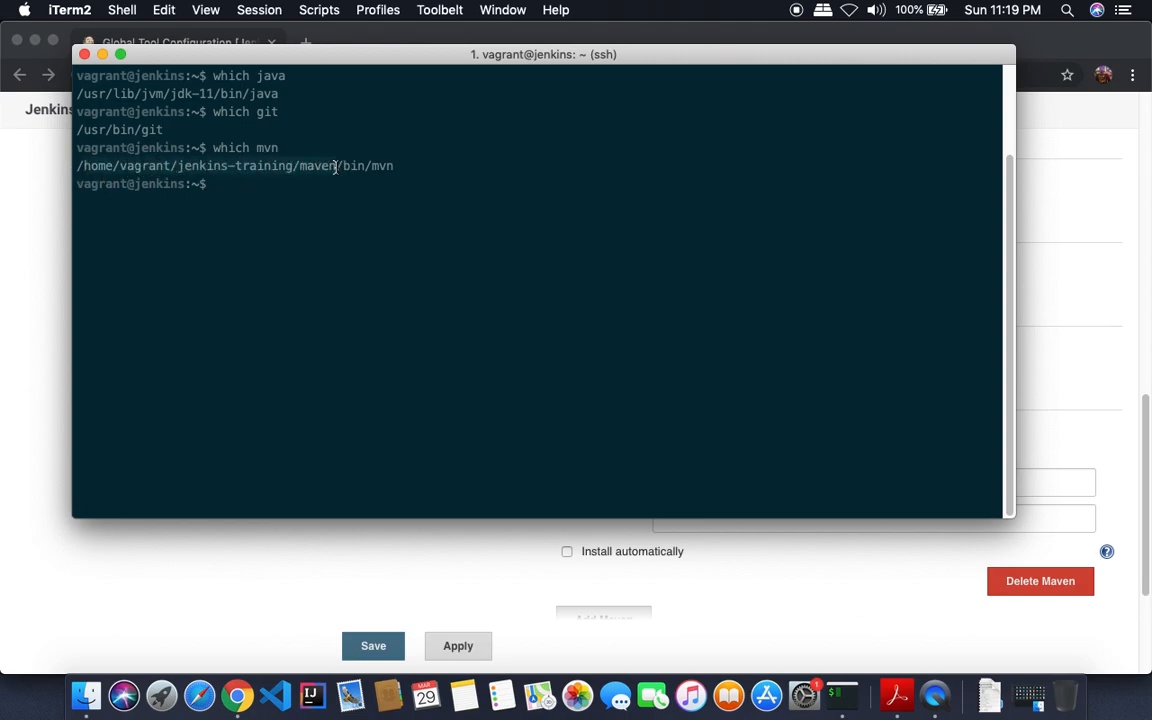
{"action": "right_click", "coordinate": [334, 166]}
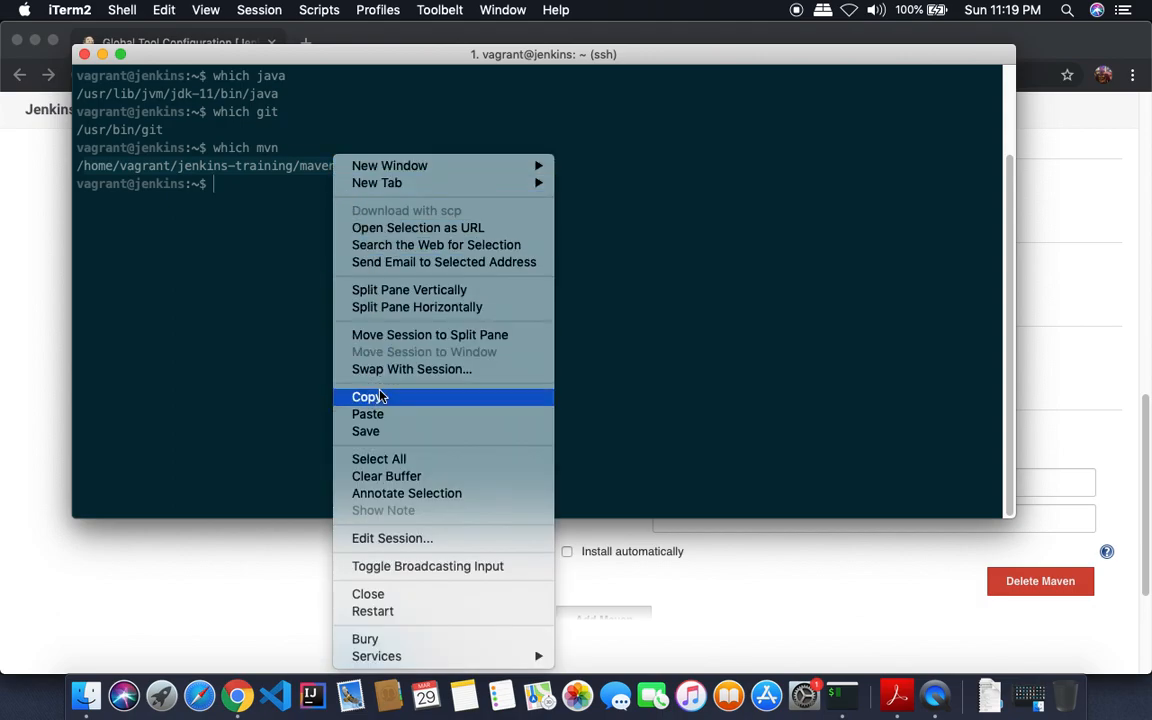
{"action": "left_click", "coordinate": [512, 400]}
{"action": "key", "text": "super+Tab"}
- Paste the copied Maven path into MAVEN_HOME and save the tool configuration
{"action": "right_click", "coordinate": [728, 517]}
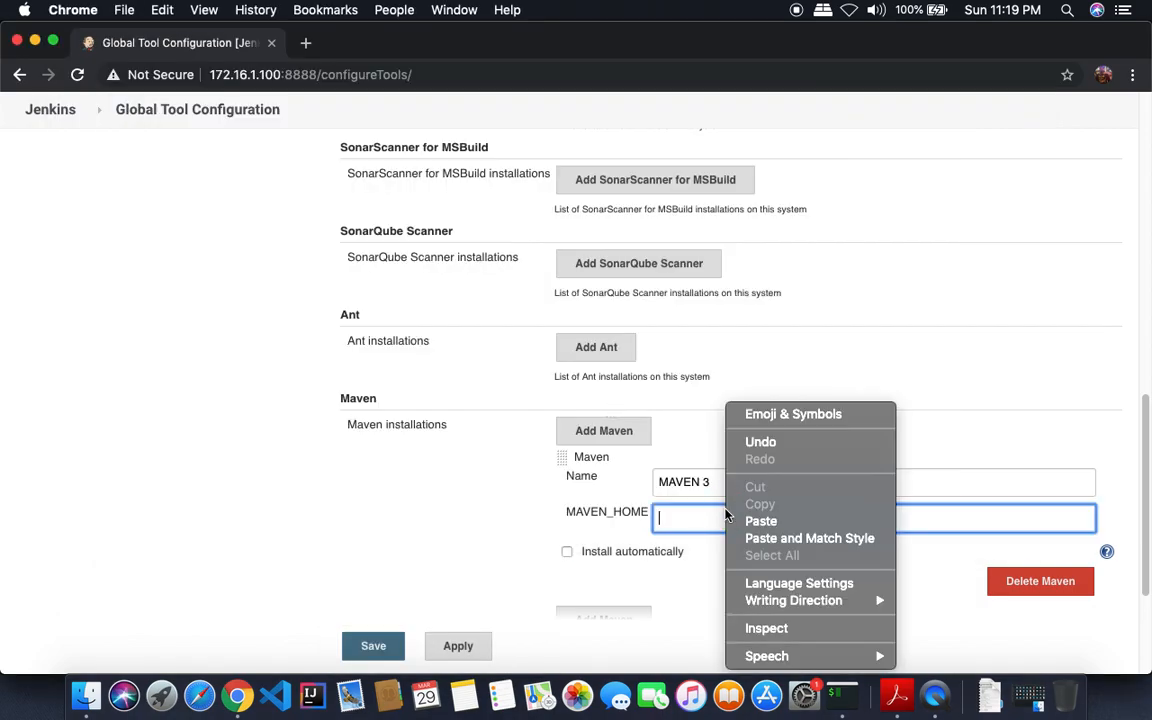
{"action": "left_click", "coordinate": [745, 521]}
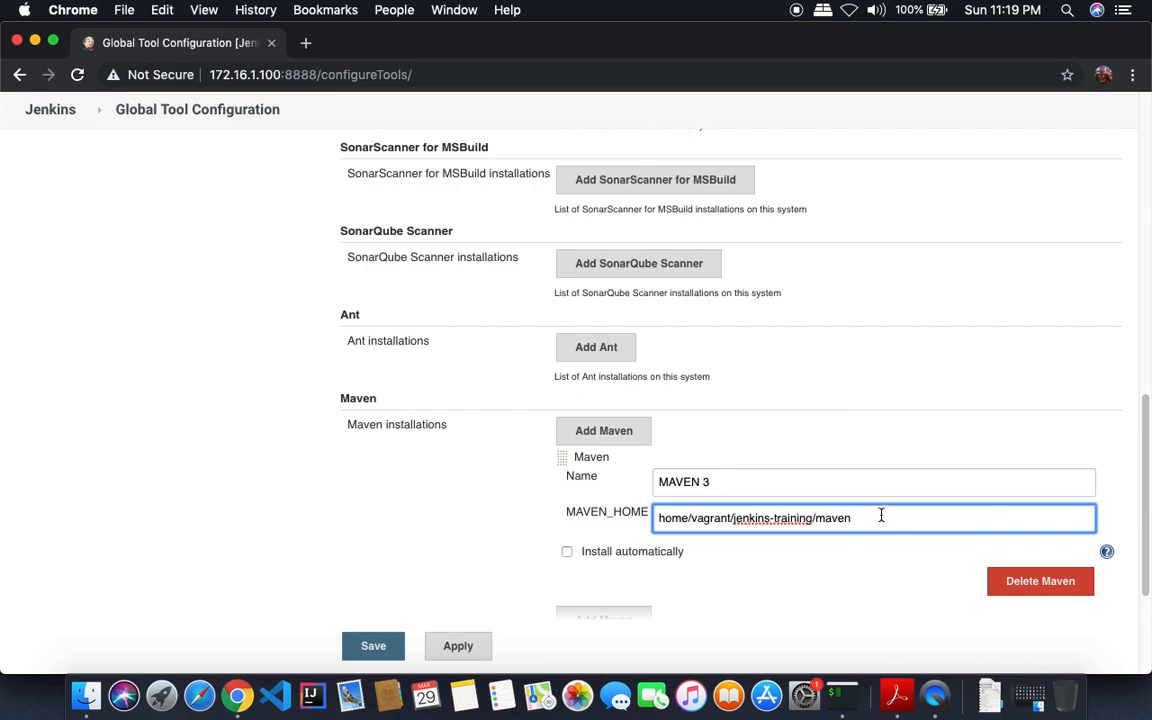
{"action": "left_click_drag", "start_coordinate": [862, 518], "coordinate": [655, 519]}
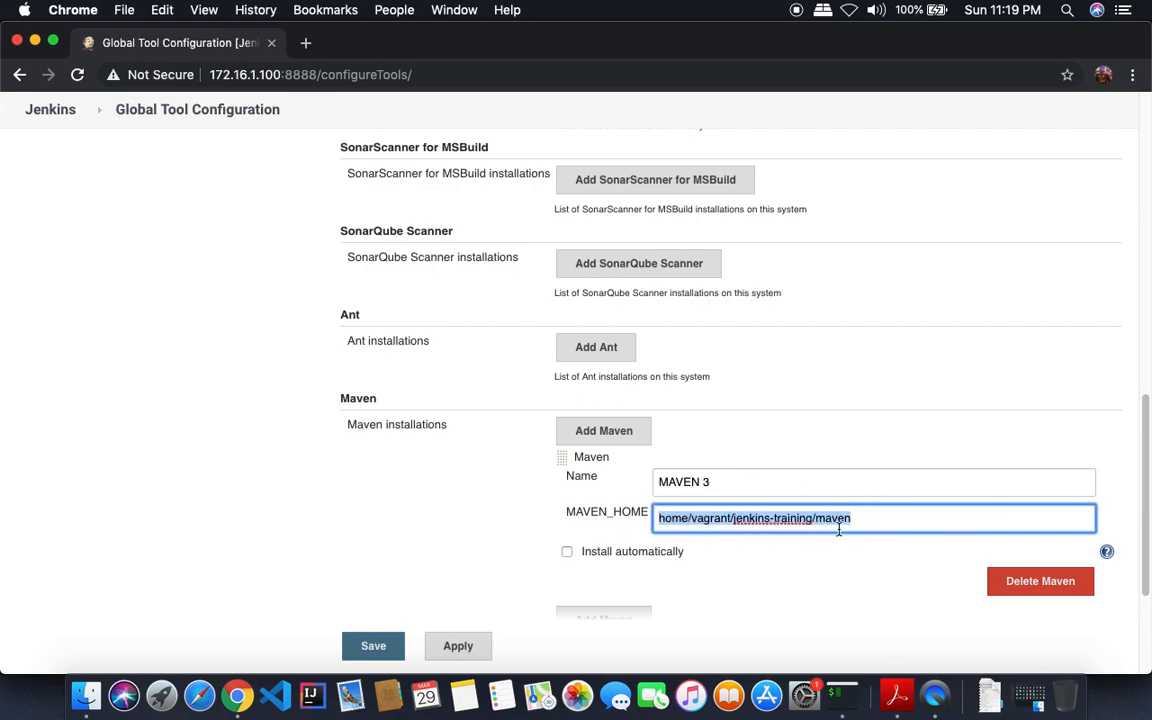
{"action": "scroll", "coordinate": [1118, 452], "scroll_direction": "down", "scroll_amount": 4}
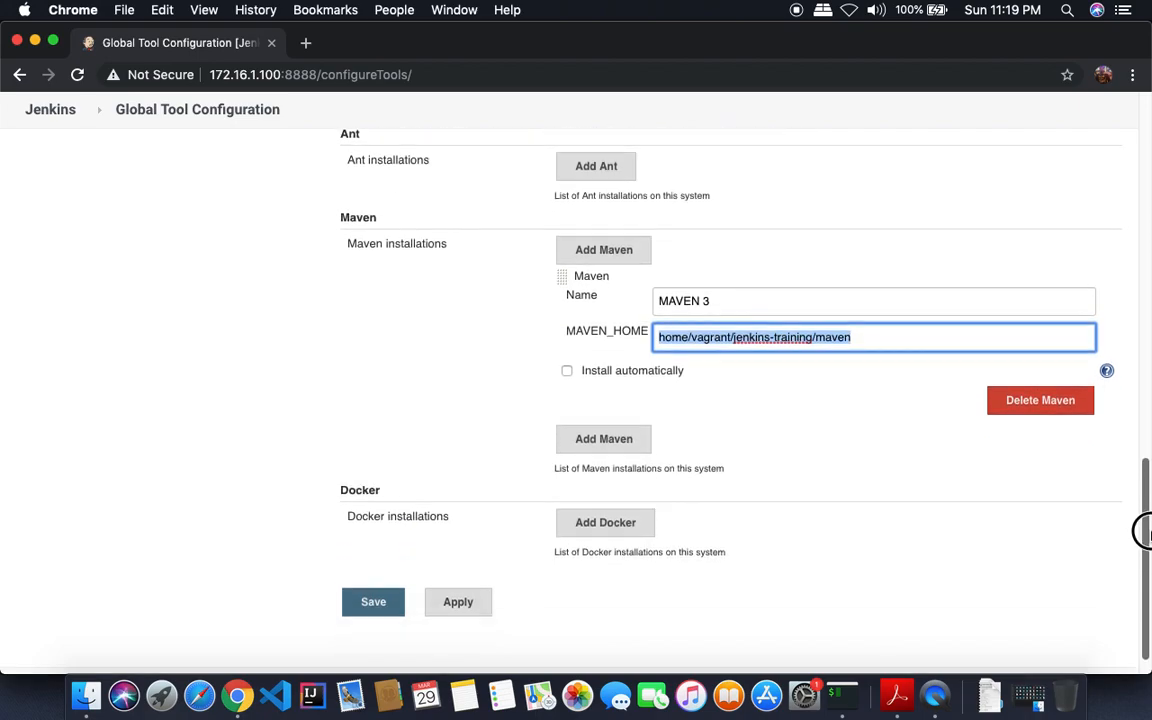
{"action": "left_click", "coordinate": [375, 602]}
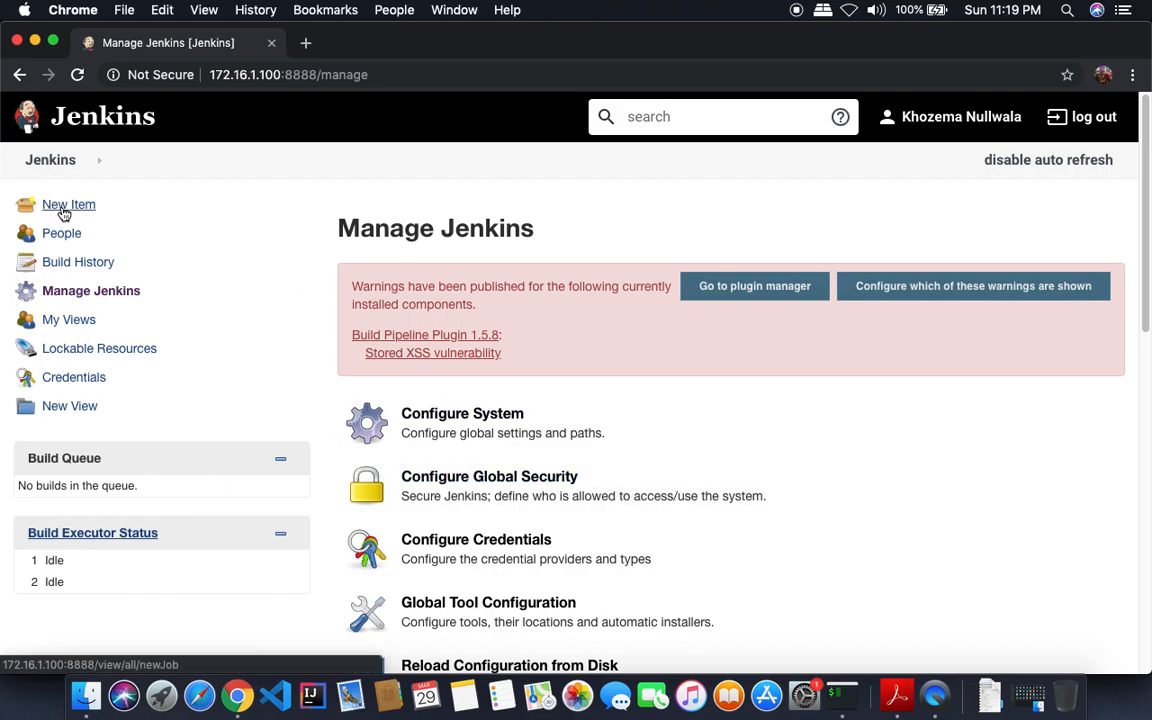
{"action": "left_click", "coordinate": [90, 290]}
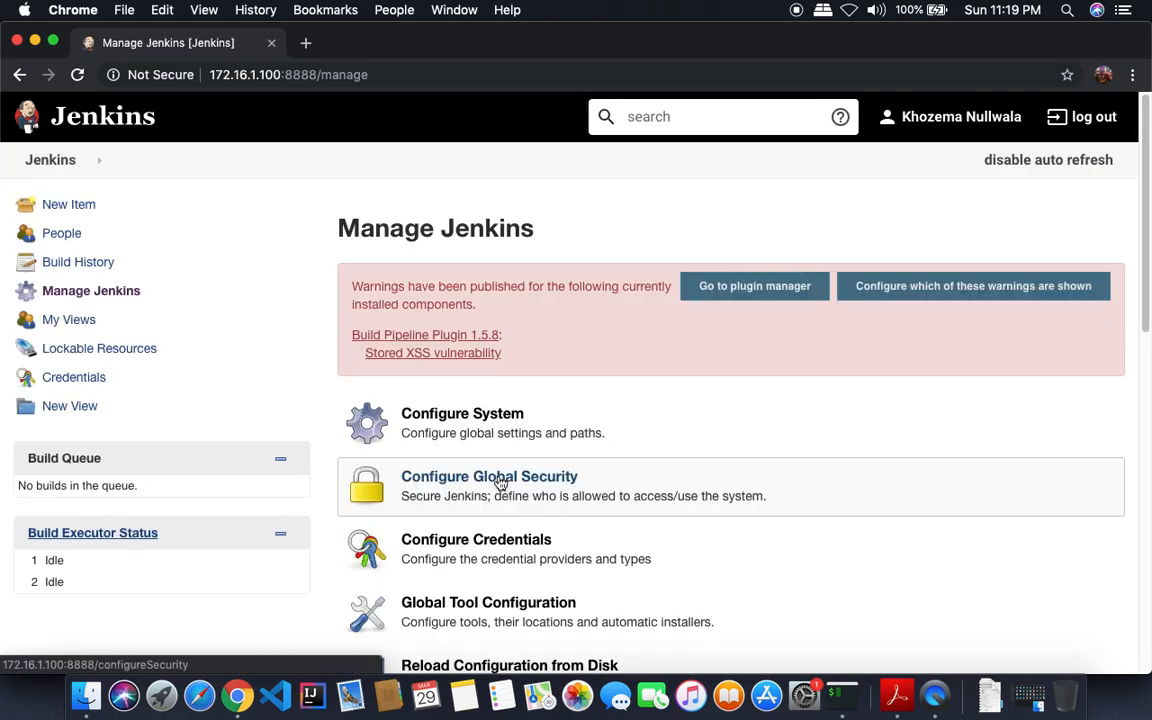
- Prefix MAVEN_HOME with '/' so it reads /home/vagrant/jenkins-training/maven, then save
{"action": "left_click", "coordinate": [545, 607]}
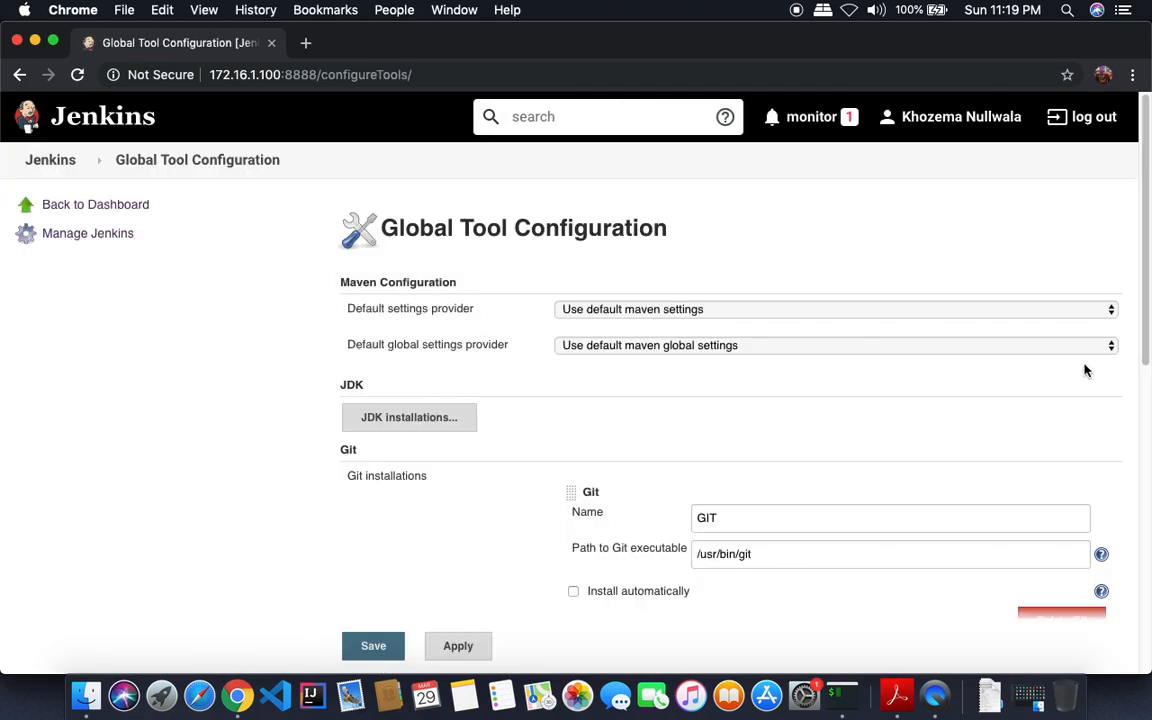
{"action": "left_click_drag", "start_coordinate": [1147, 313], "coordinate": [1142, 467]}
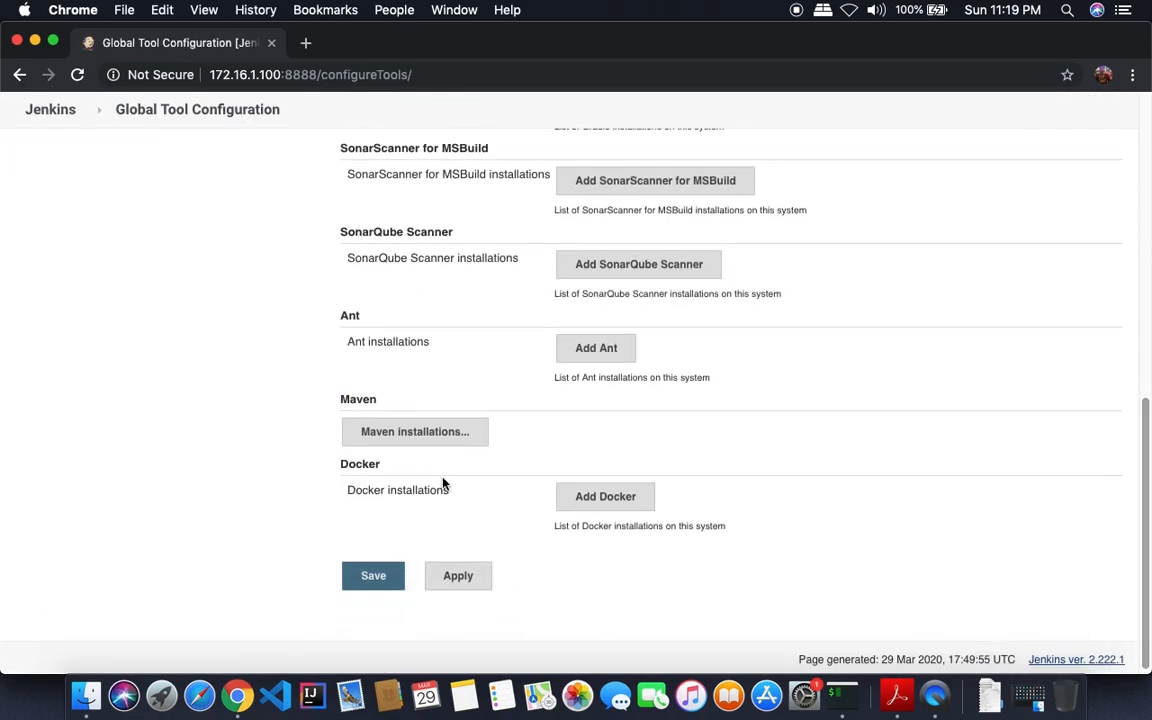
{"action": "left_click", "coordinate": [420, 434]}
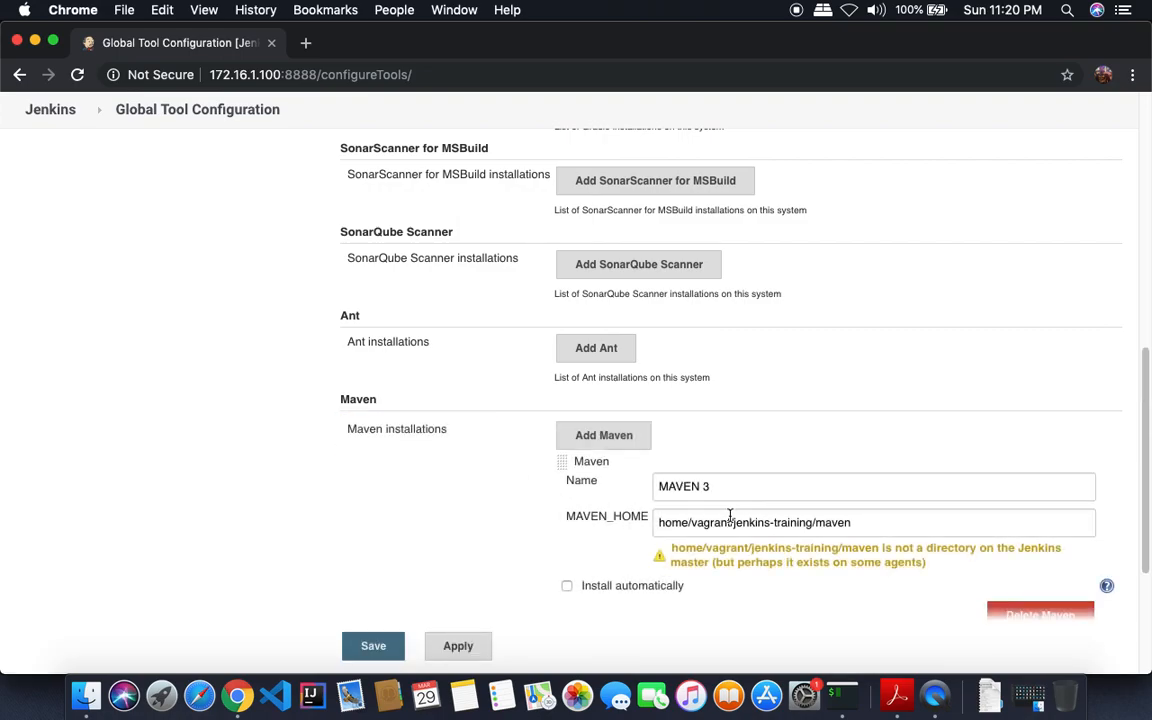
{"action": "left_click", "coordinate": [660, 522]}
{"action": "type", "text": "/"}
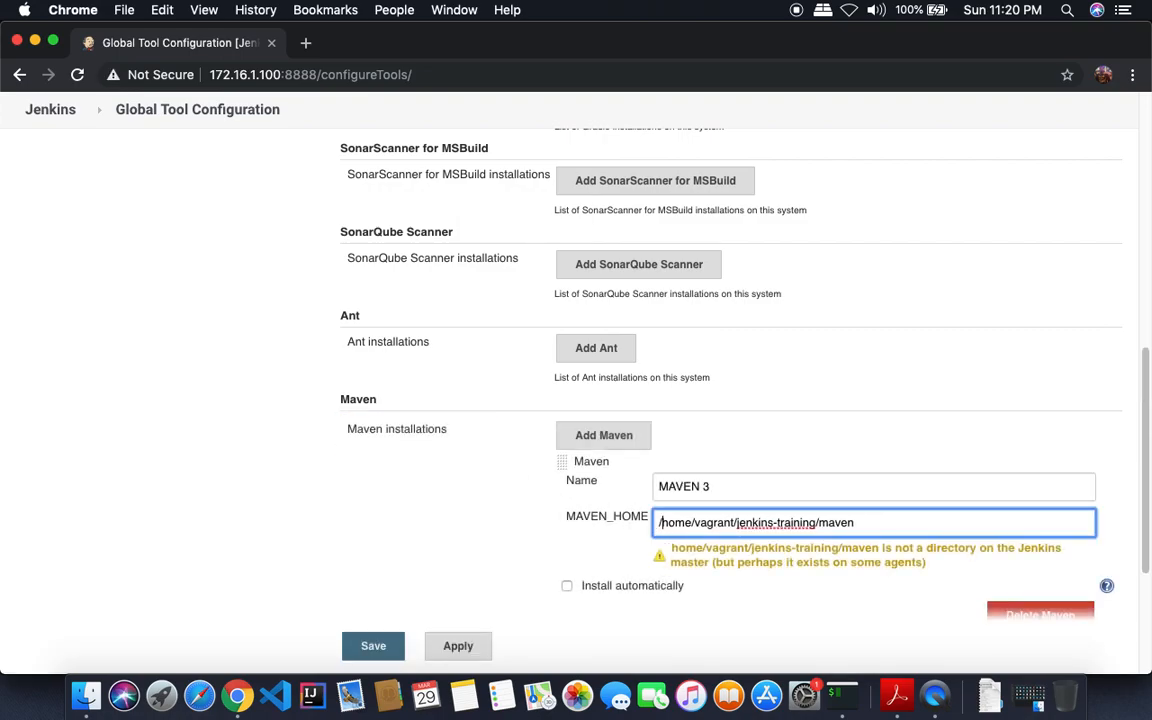
{"action": "key", "text": "Tab"}
{"action": "left_click_drag", "start_coordinate": [867, 520], "coordinate": [662, 533]}
{"action": "left_click", "coordinate": [664, 528]}
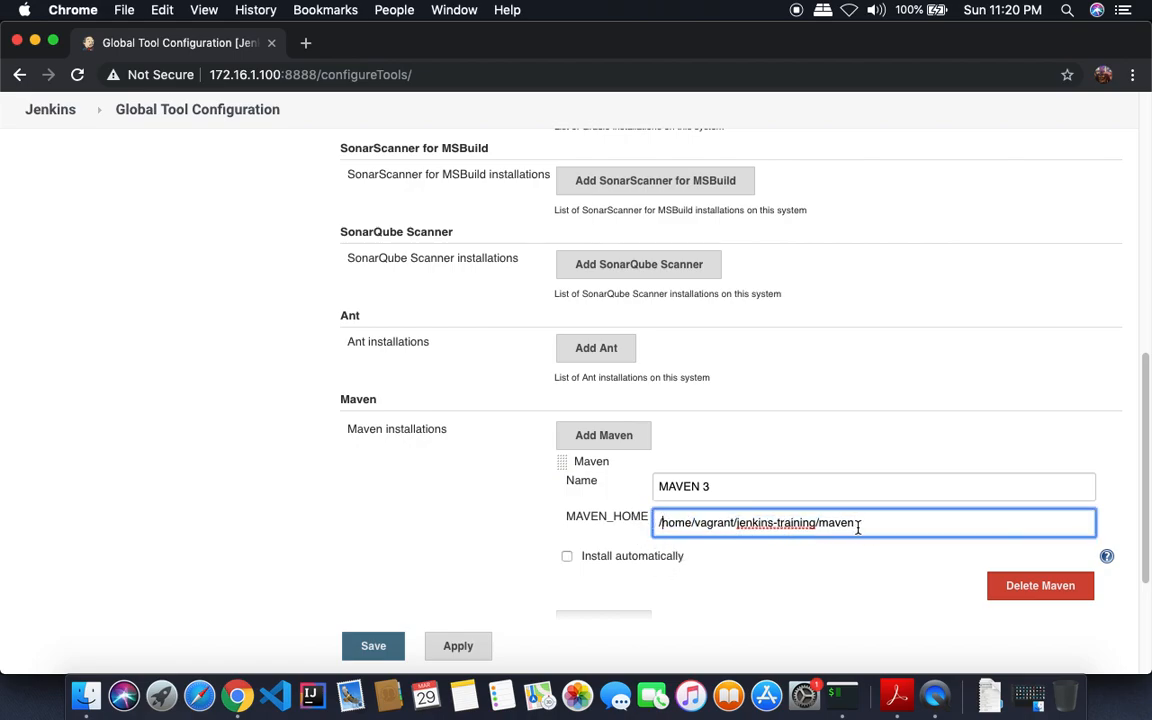
{"action": "left_click", "coordinate": [374, 645]}
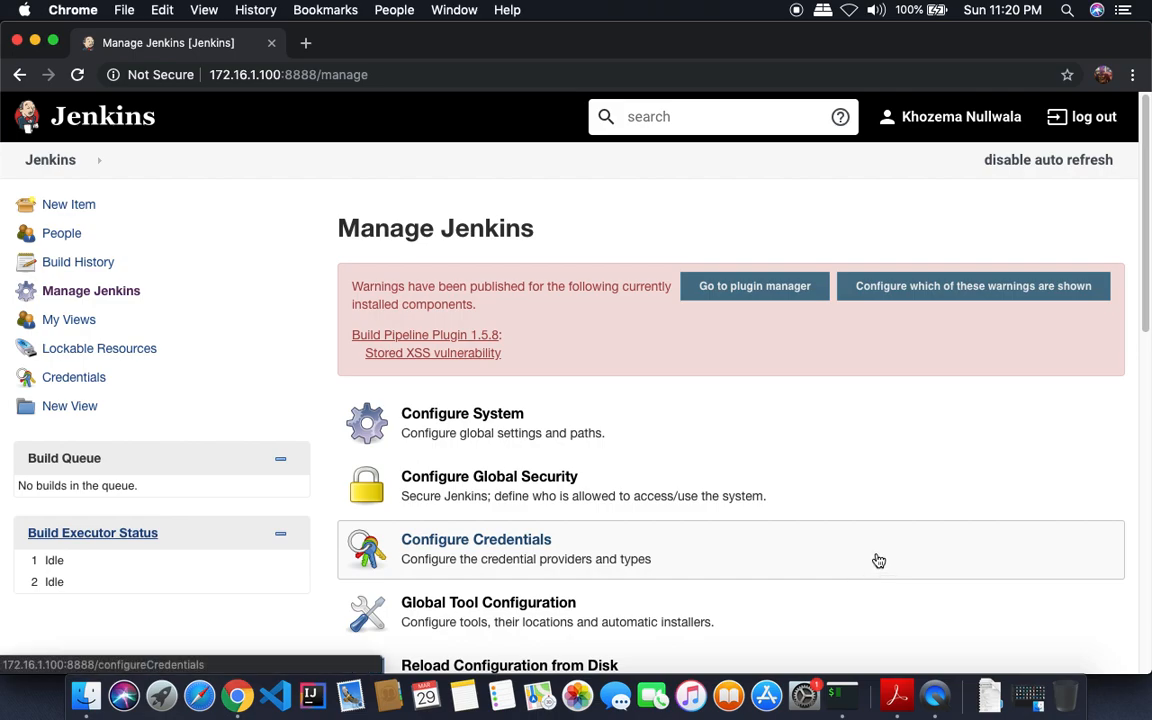
- Scroll the setup guide PDF to step 3's SonarQube server details and highlight 'Configure System'
{"action": "key", "text": "super+Tab"}
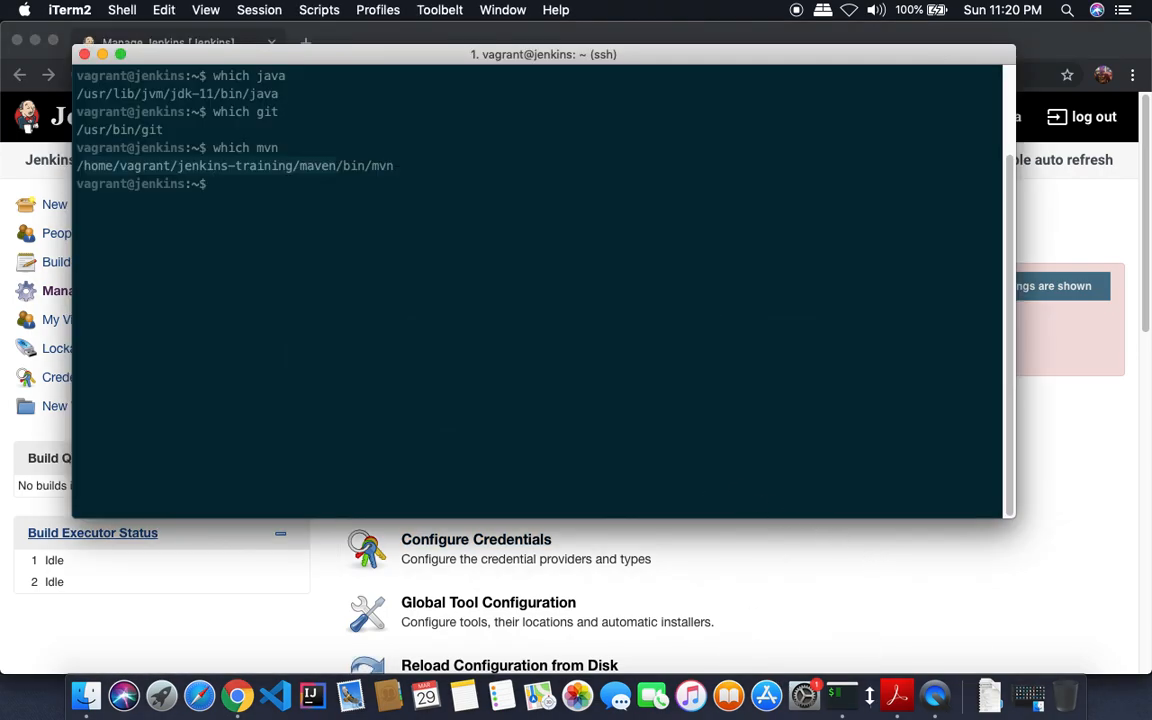
{"action": "left_click", "coordinate": [897, 695]}
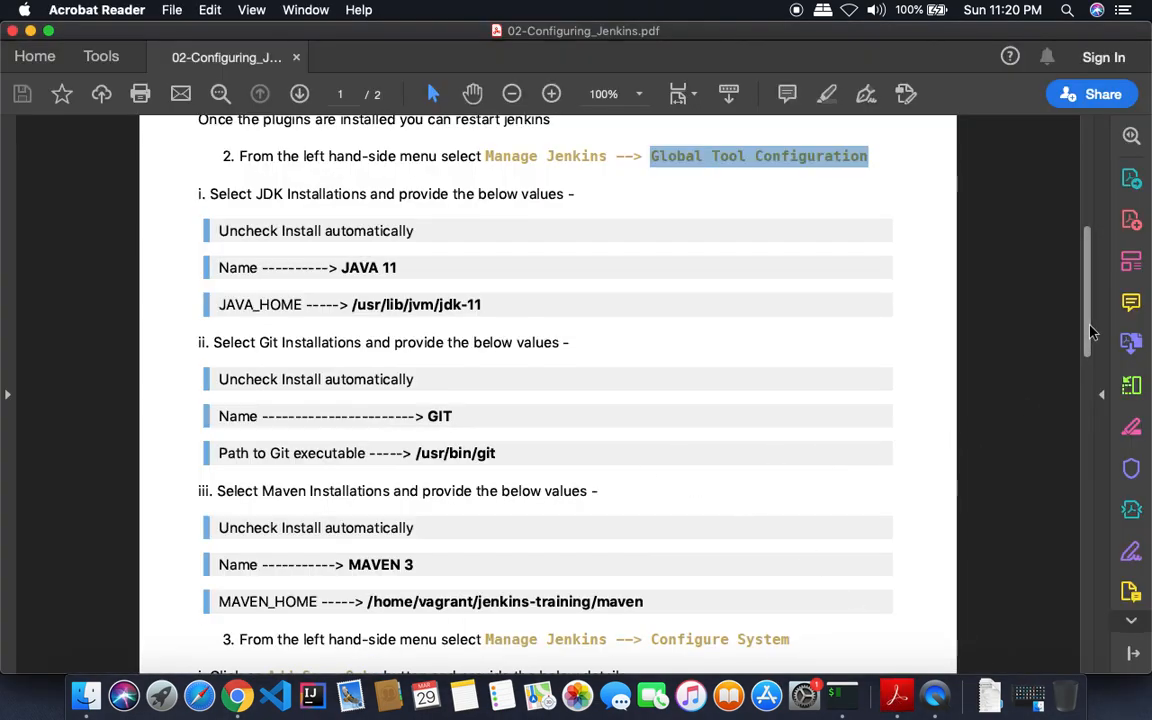
{"action": "scroll", "coordinate": [1088, 335], "scroll_direction": "down", "scroll_amount": 2}
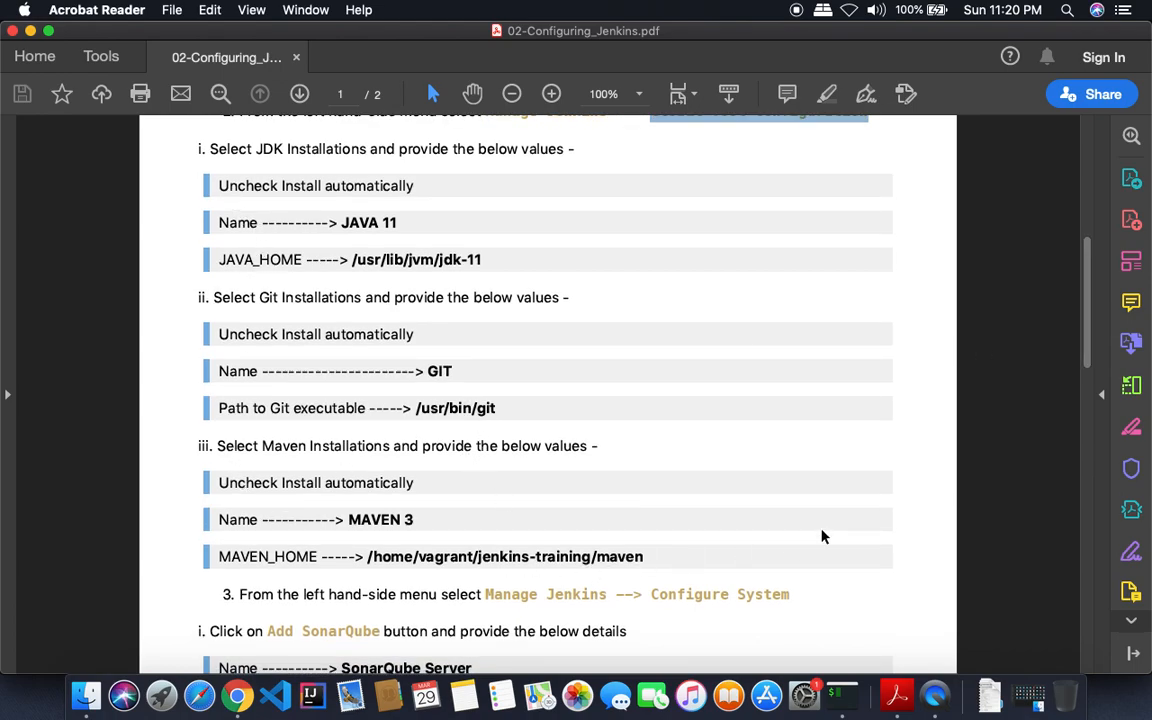
{"action": "left_click_drag", "start_coordinate": [1086, 335], "coordinate": [1090, 393]}
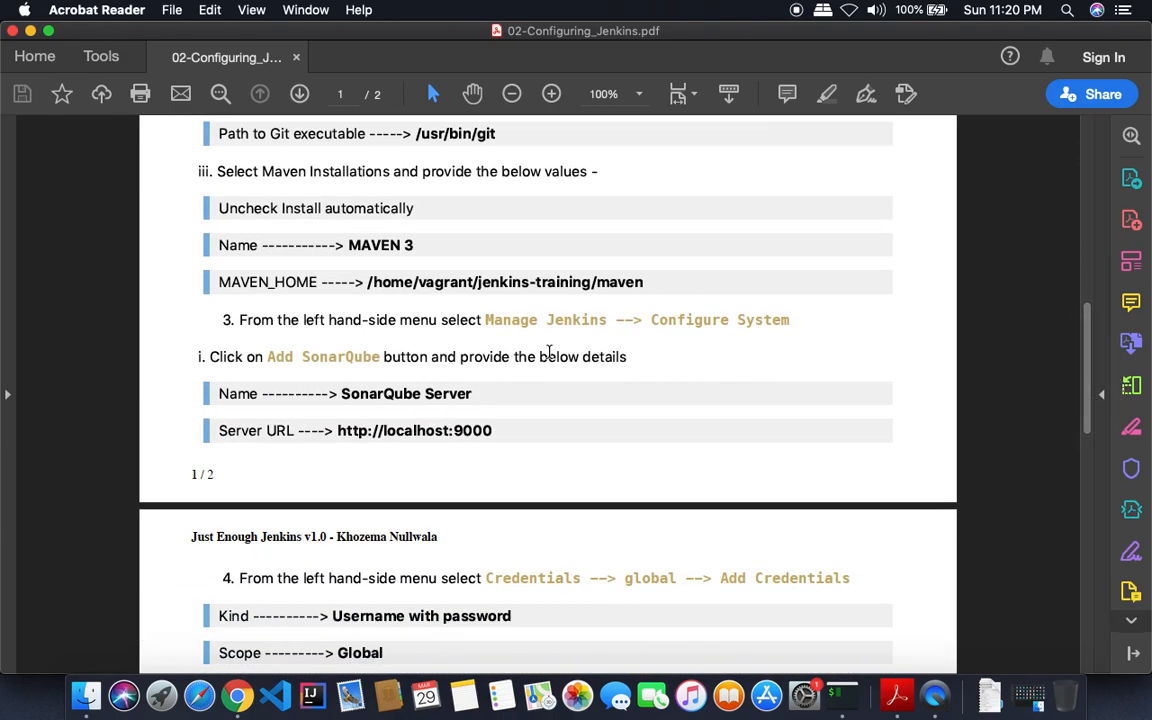
{"action": "left_click", "coordinate": [793, 319]}
{"action": "mouse_move", "coordinate": [793, 319]}
{"action": "left_mouse_down"}
{"action": "mouse_move", "coordinate": [674, 321]}
{"action": "mouse_move", "coordinate": [681, 327]}
{"action": "left_mouse_up"}
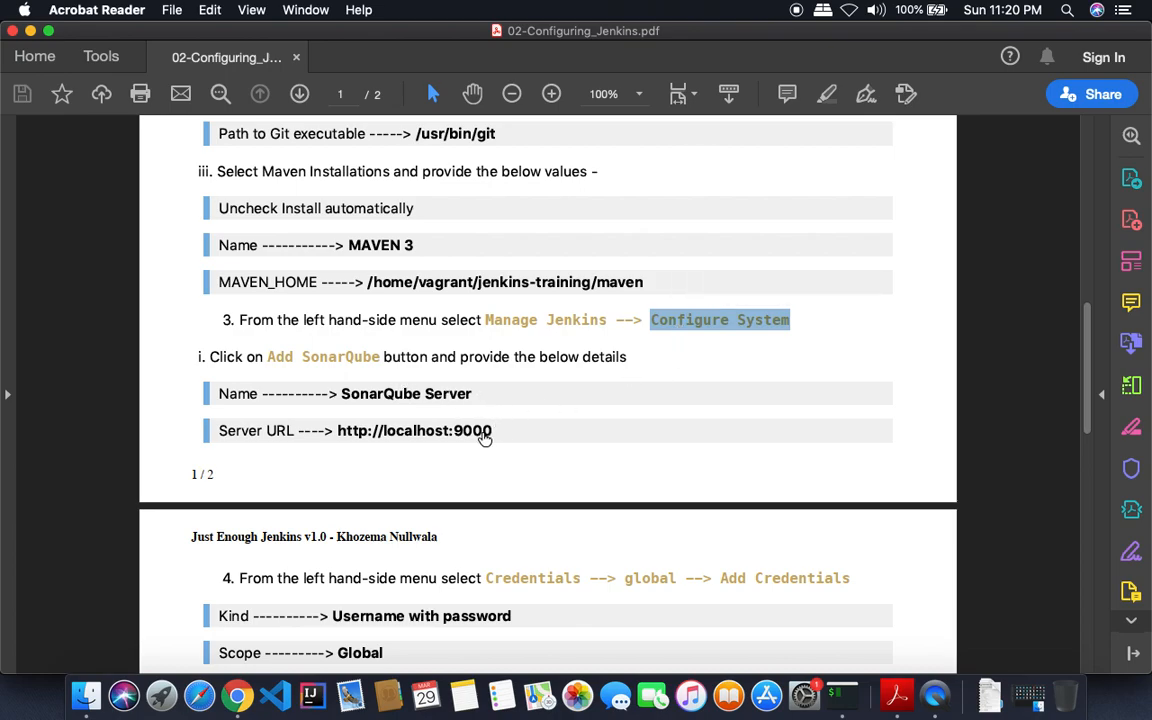
{"action": "key", "text": "super+Tab"}
{"action": "left_click", "coordinate": [544, 390]}
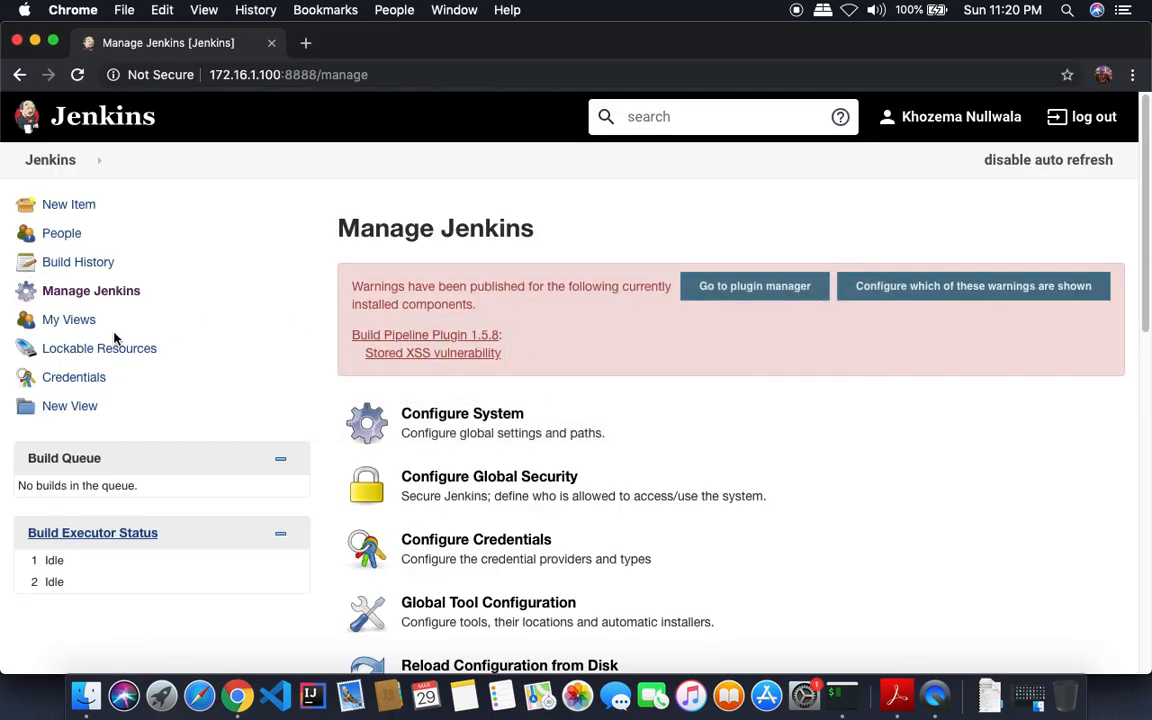
- Open Configure System and scroll to the empty SonarQube servers section
{"action": "left_click", "coordinate": [515, 439]}
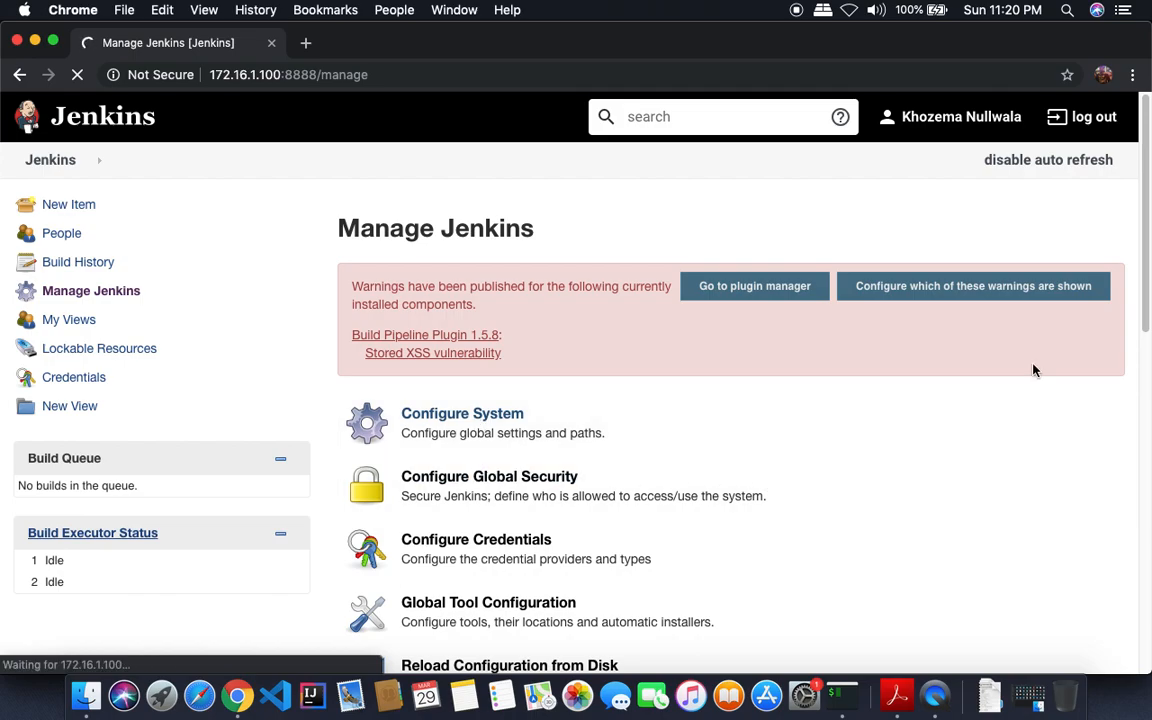
{"action": "left_click_drag", "start_coordinate": [1148, 290], "coordinate": [1146, 329]}
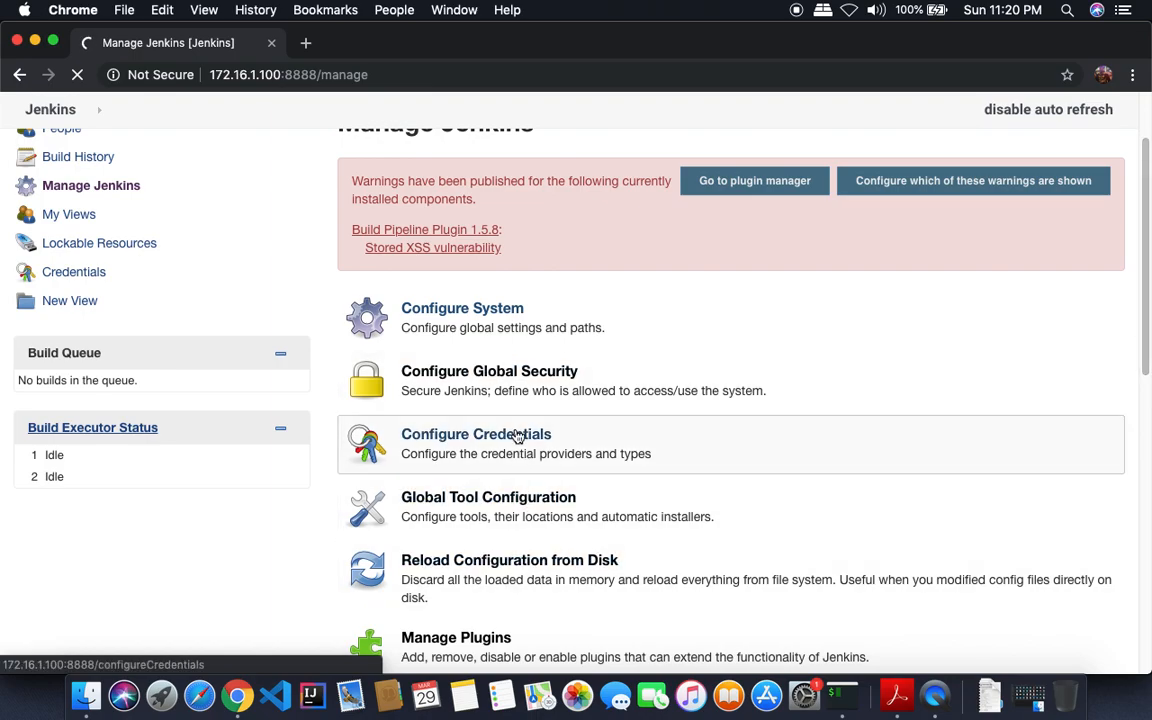
{"action": "left_click", "coordinate": [455, 338]}
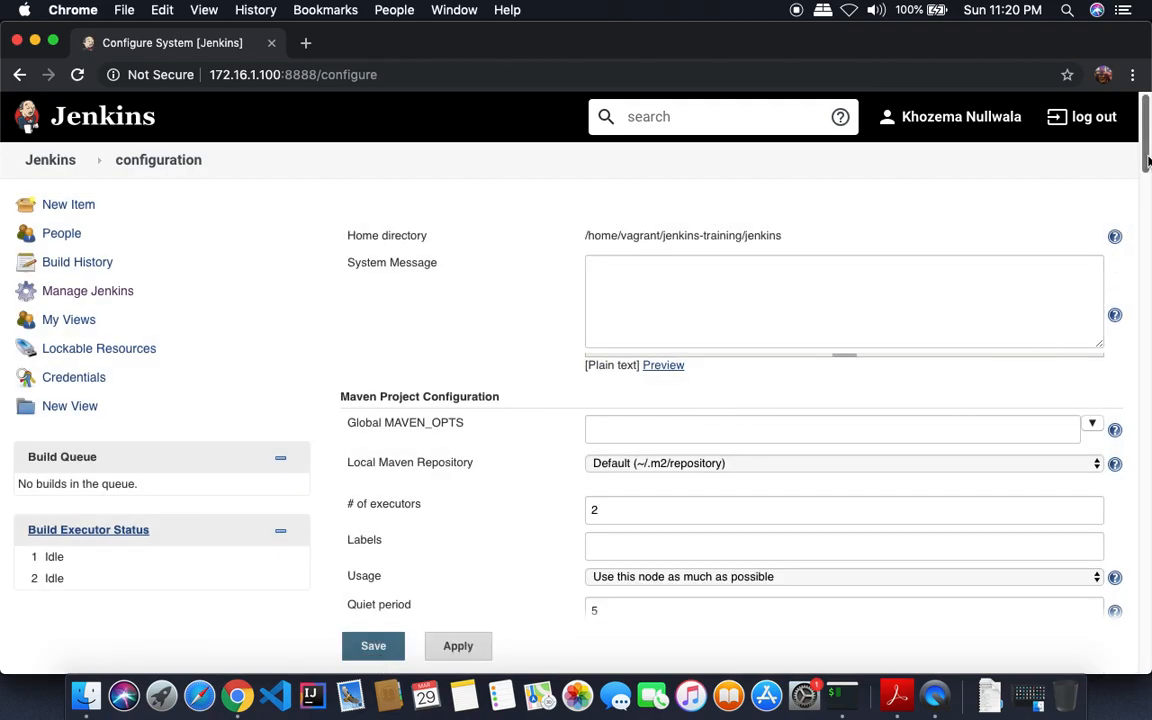
{"action": "left_click_drag", "start_coordinate": [1145, 160], "coordinate": [1141, 256]}
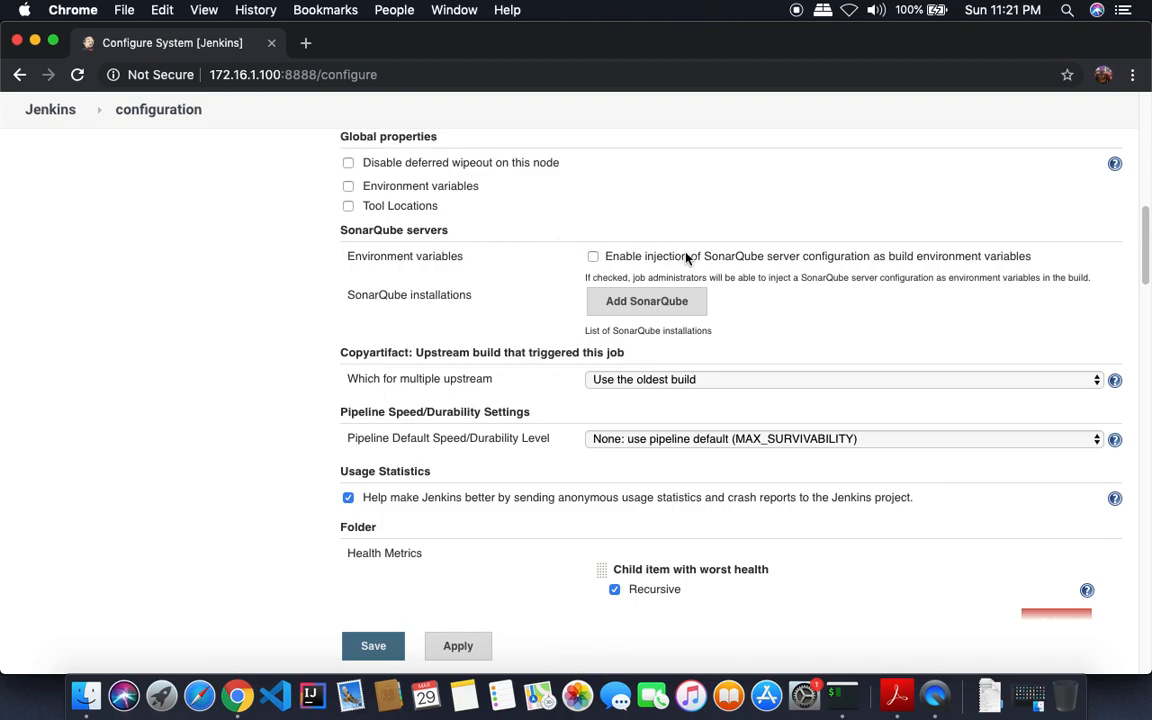
{"action": "left_click", "coordinate": [628, 300]}
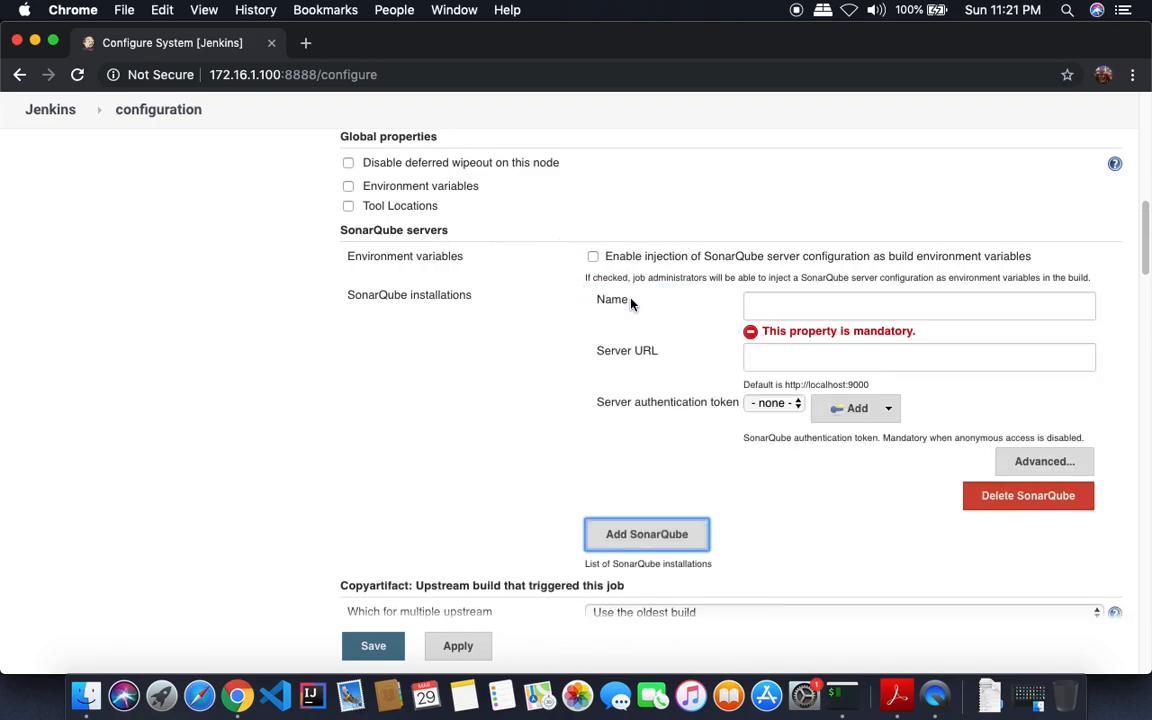
{"action": "left_click", "coordinate": [812, 306]}
{"action": "type", "text": "Sona"}
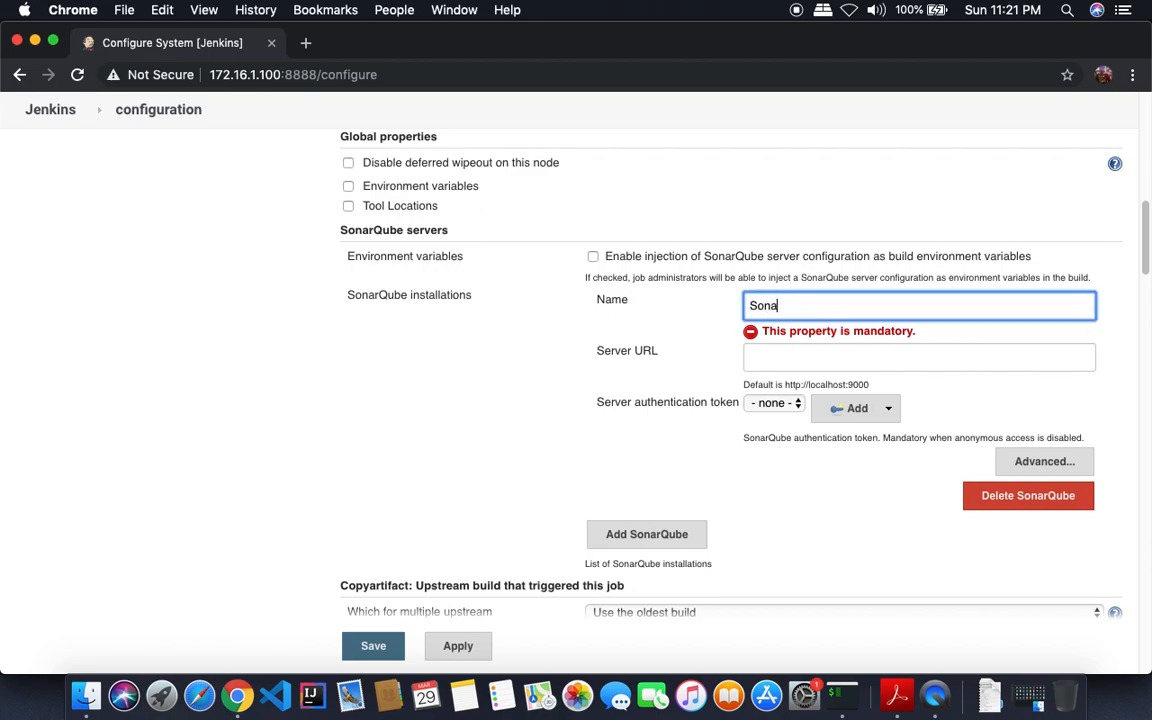
{"action": "type", "text": "rQube Server"}
{"action": "left_click", "coordinate": [919, 357]}
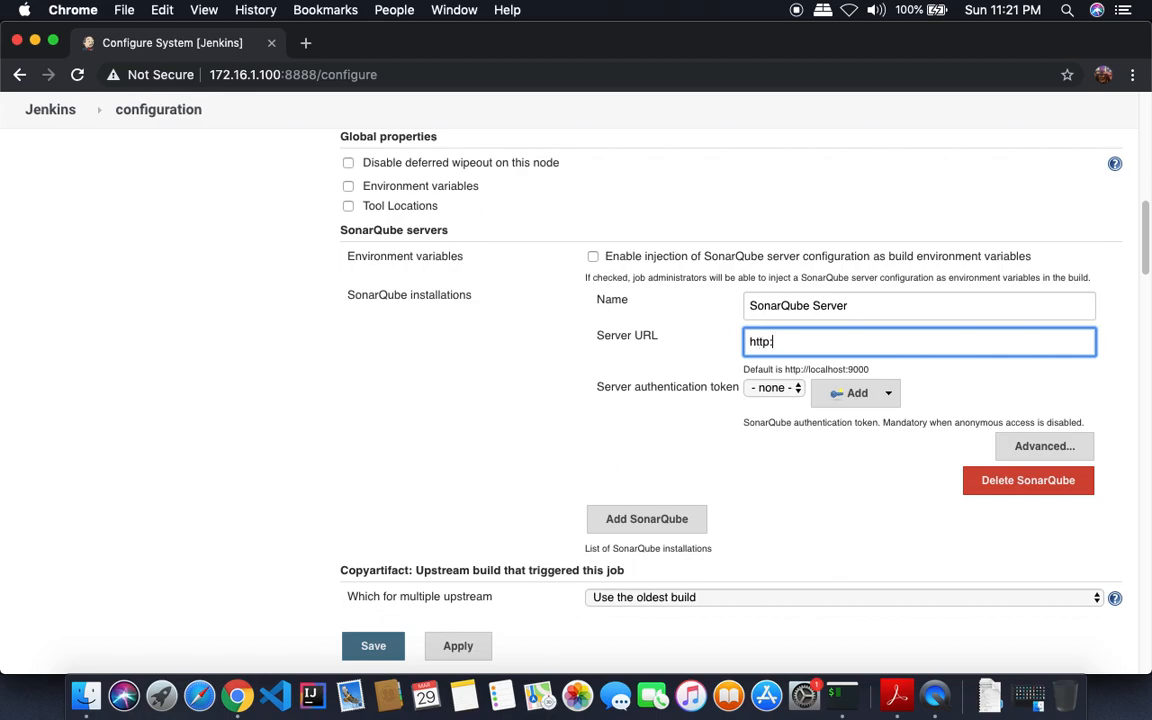
{"action": "type", "text": "http://localhost:9000"}
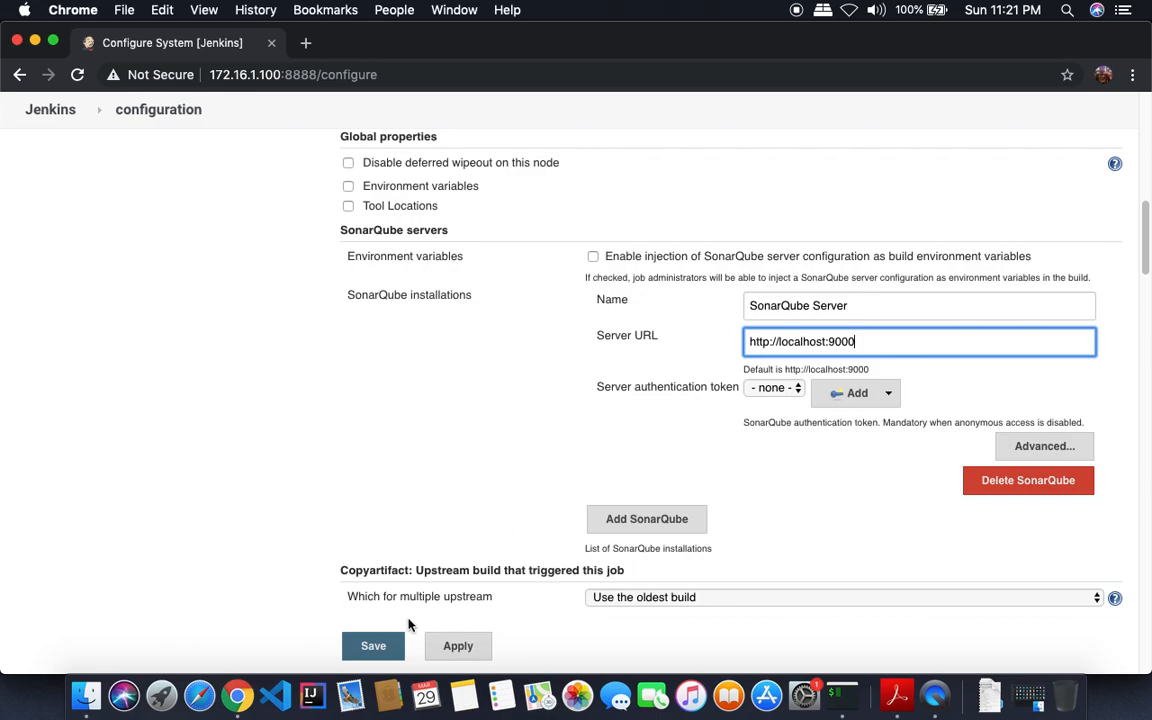
{"action": "left_click", "coordinate": [379, 647]}
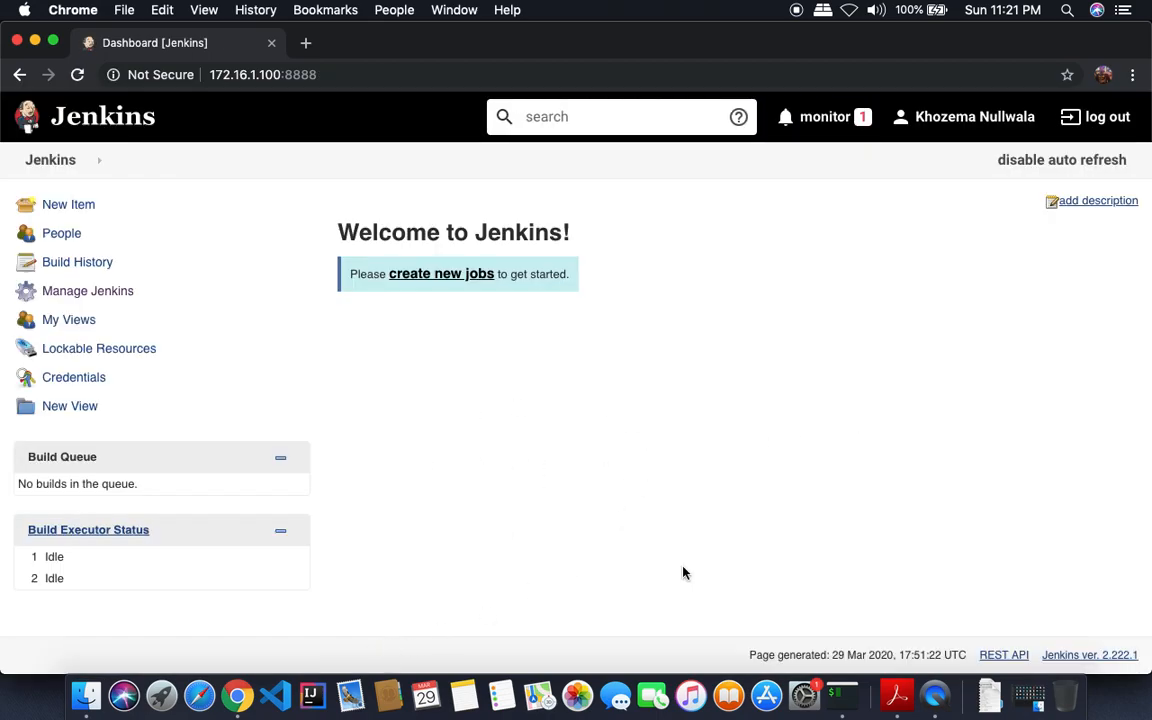
{"action": "left_click", "coordinate": [896, 695]}
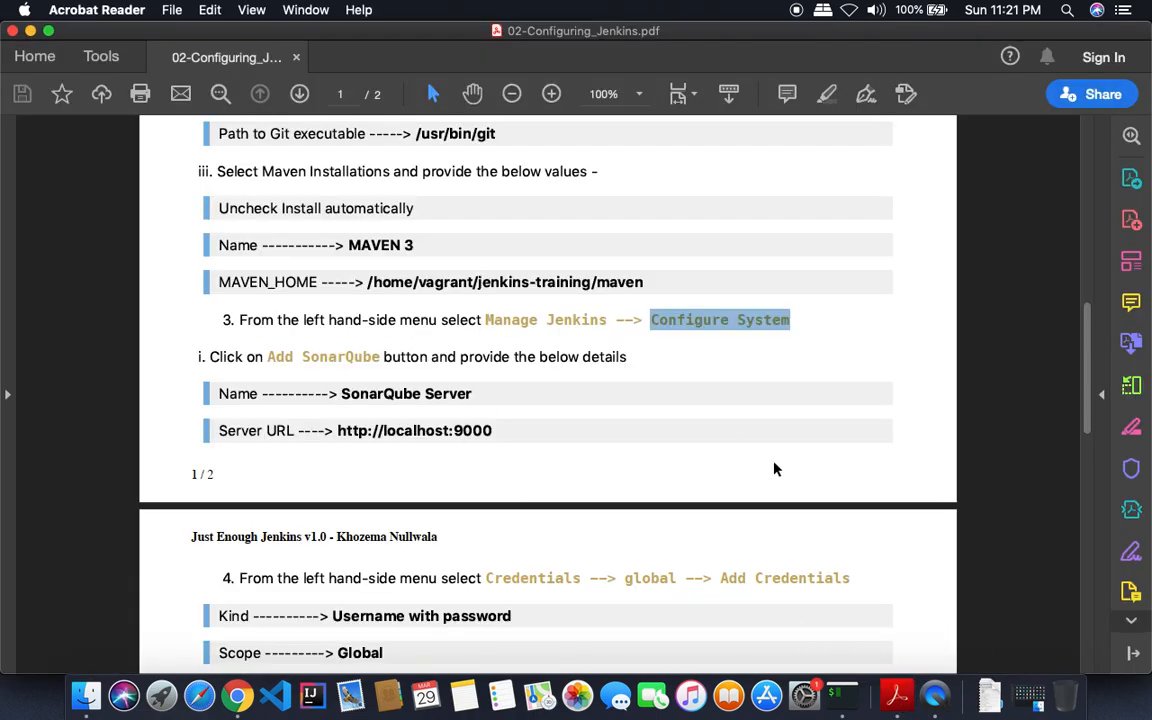
- Scroll the guide to page 2's step 4 showing the tomcat-admin credentials
{"action": "left_click_drag", "start_coordinate": [1090, 365], "coordinate": [1099, 451]}
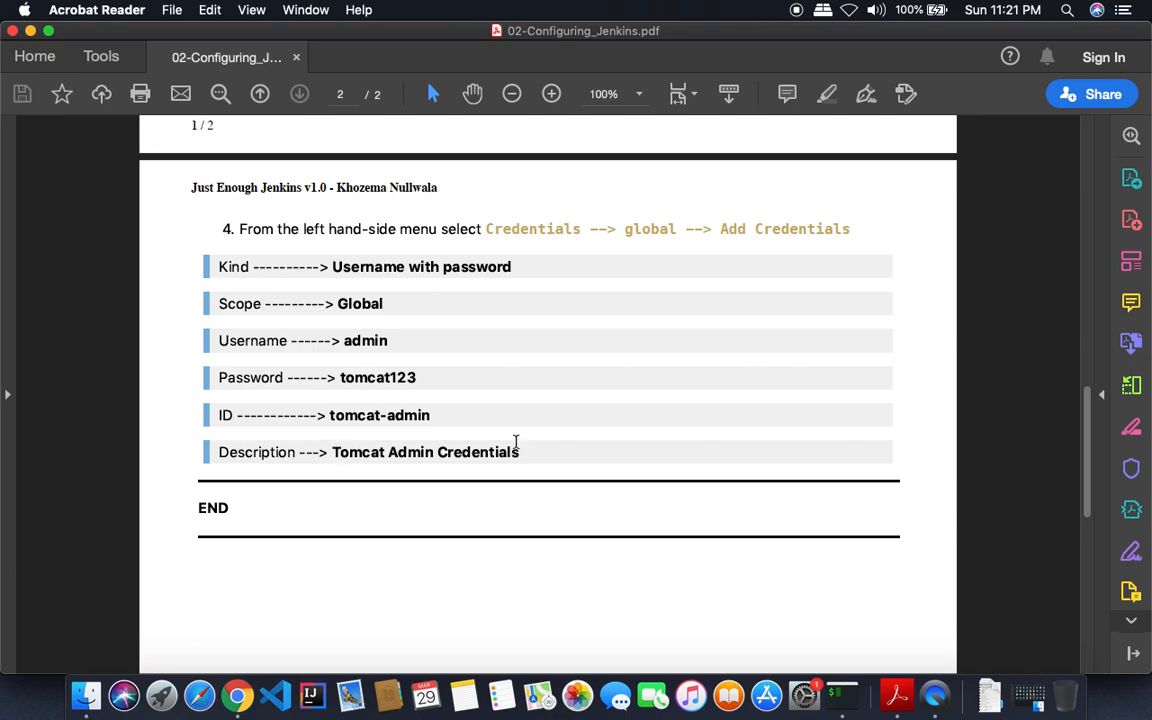
{"action": "key", "text": "super+Tab"}
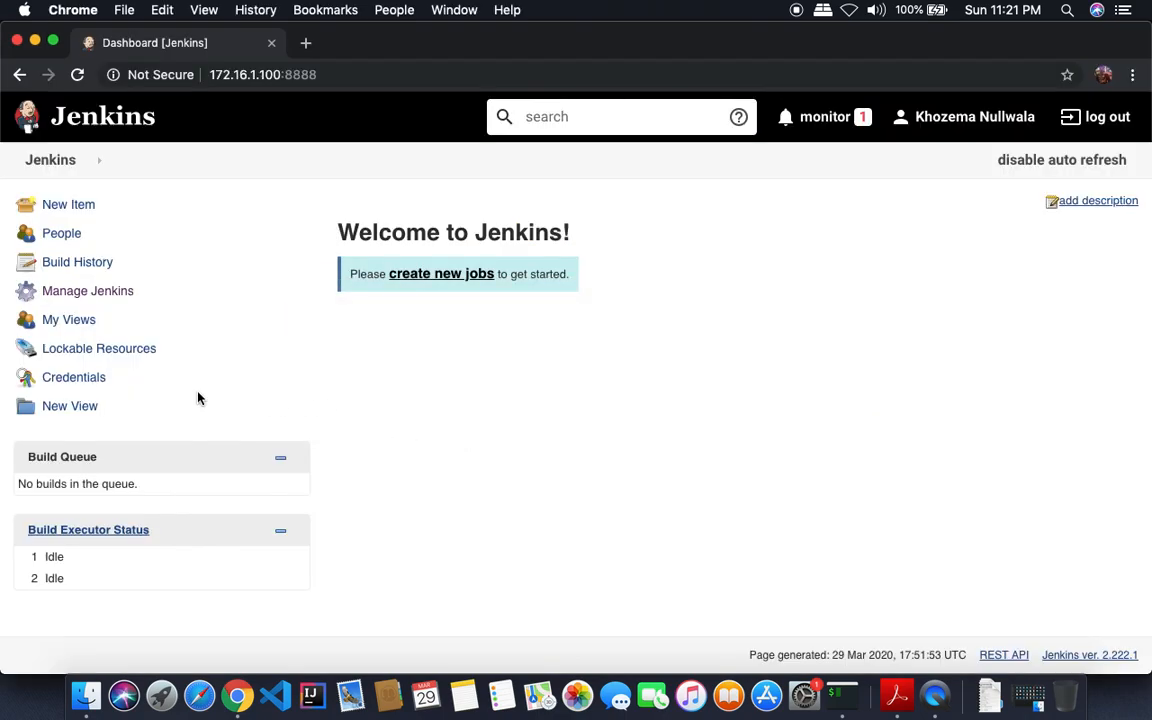
- Add a global username-with-password credential, ID tomcat-admin, described 'Tomcat Admin Credentials'
{"action": "left_click", "coordinate": [74, 388]}
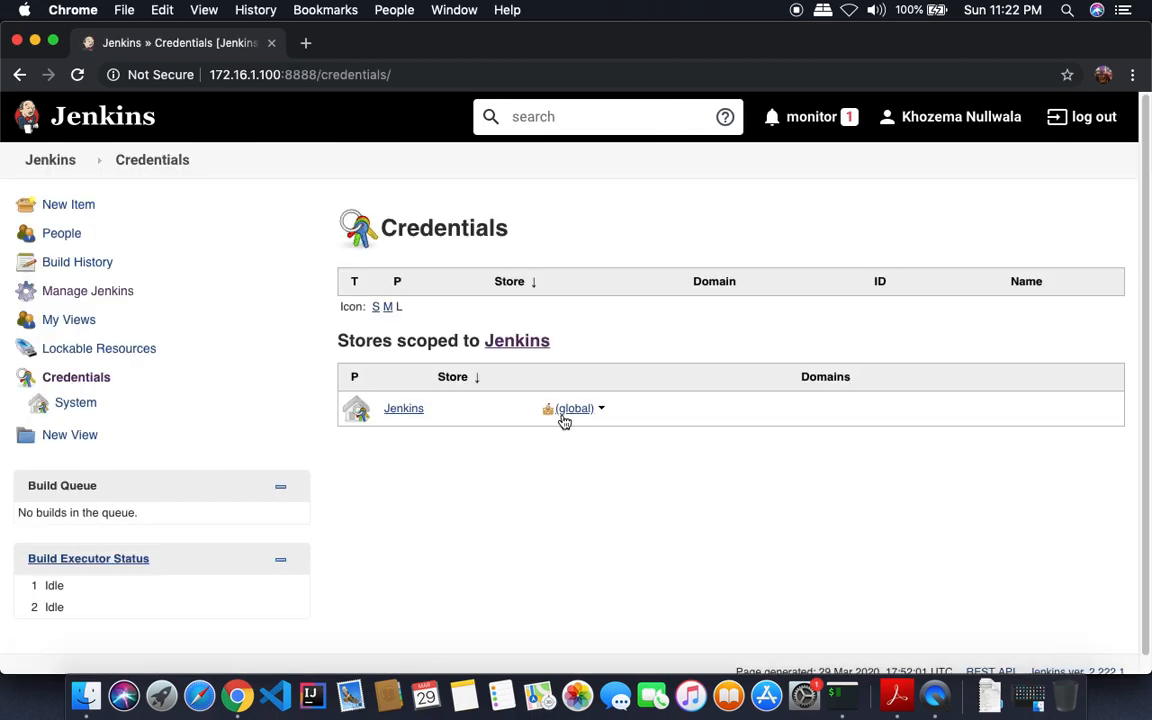
{"action": "left_click", "coordinate": [603, 412]}
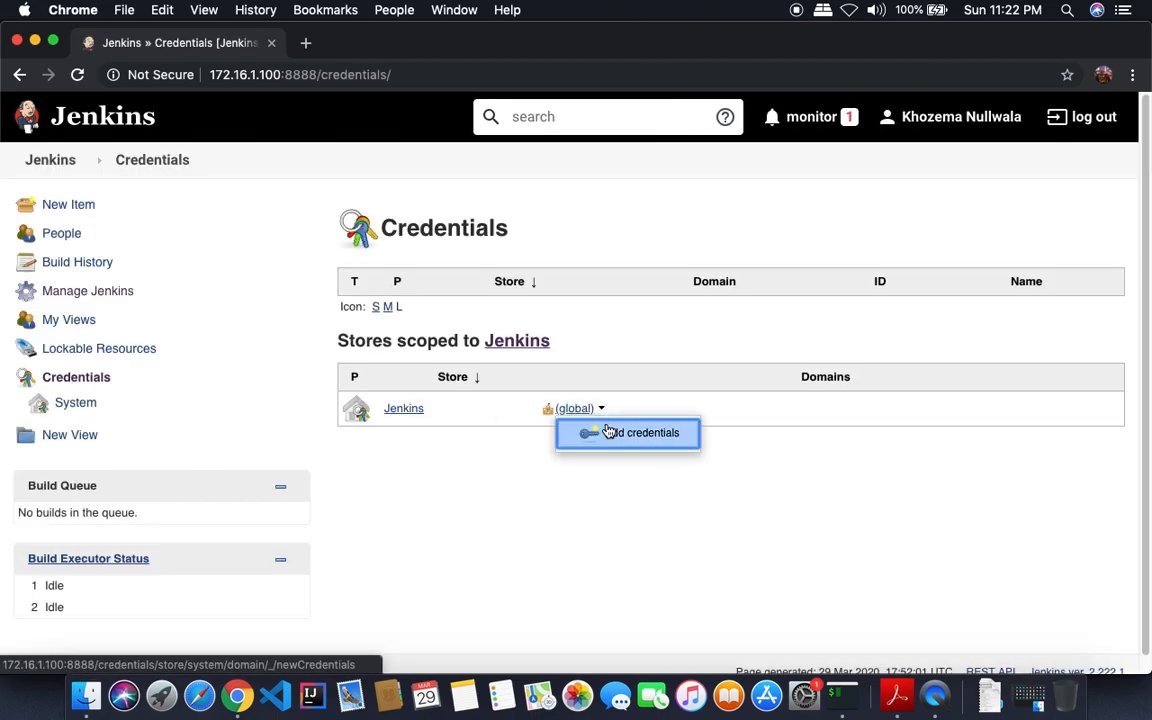
{"action": "left_click", "coordinate": [597, 435]}
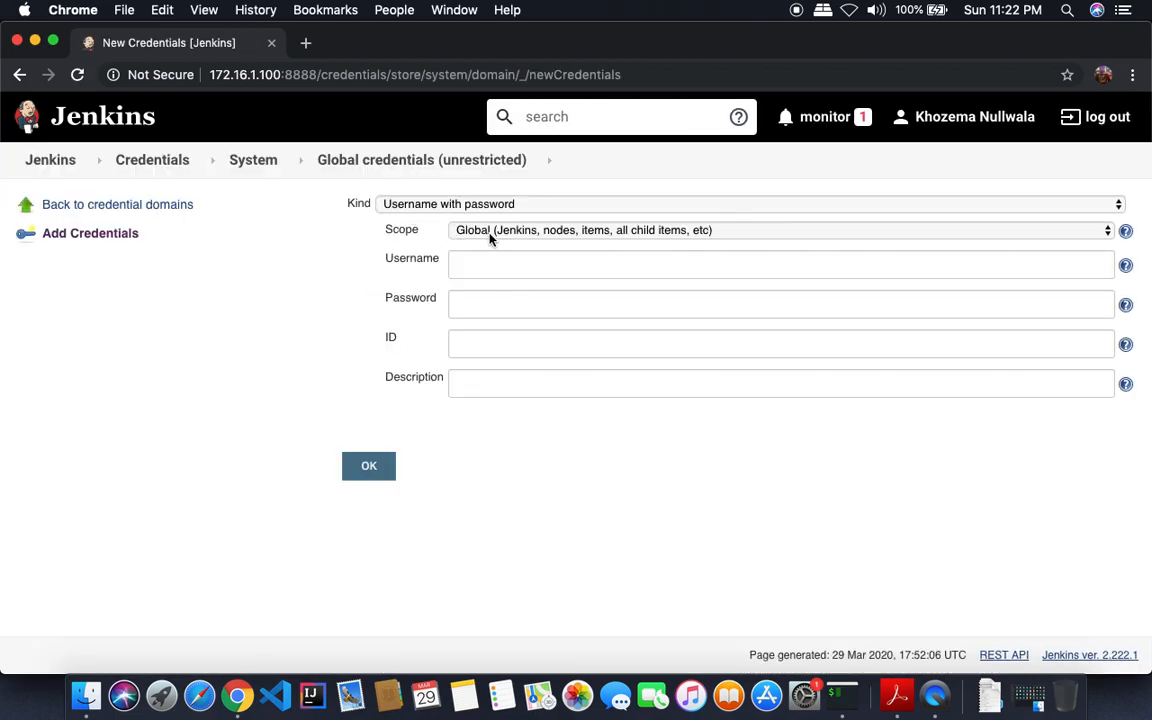
{"action": "left_click", "coordinate": [485, 266]}
{"action": "type", "text": "admin"}
{"action": "key", "text": "Tab"}
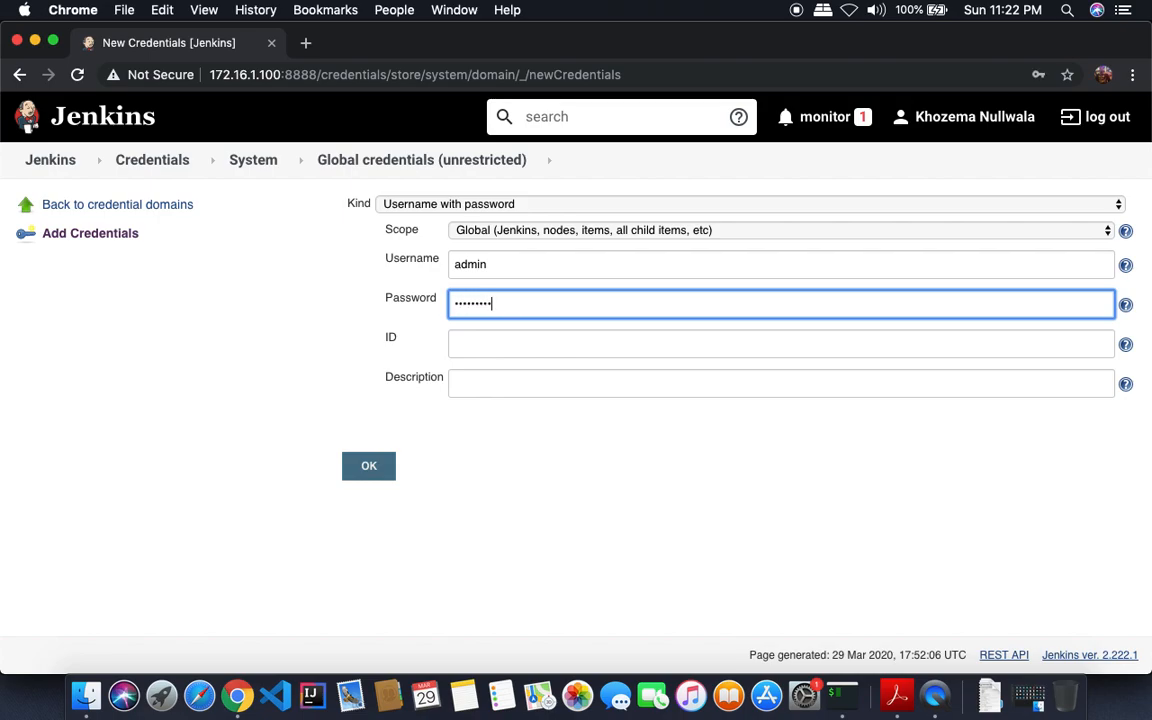
{"action": "left_click", "coordinate": [478, 335]}
{"action": "type", "text": "to"}
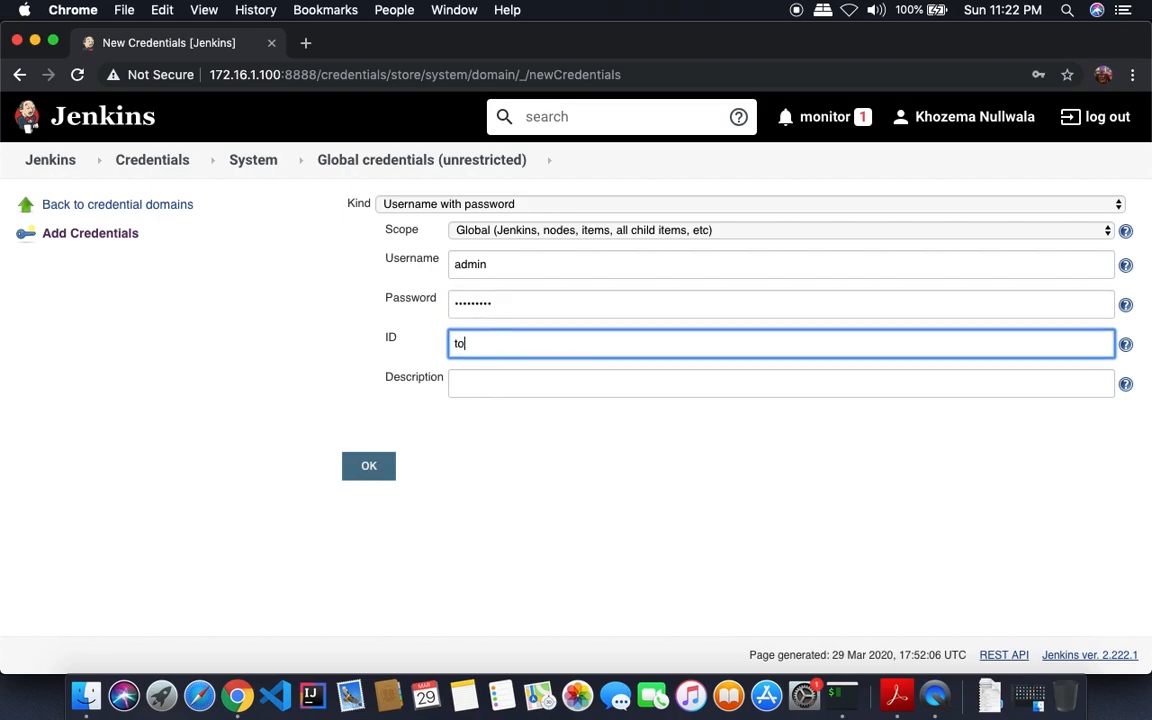
{"action": "type", "text": "mcat-adm"}
{"action": "left_click", "coordinate": [455, 383]}
{"action": "type", "text": "Tomcat Admin Credentials"}
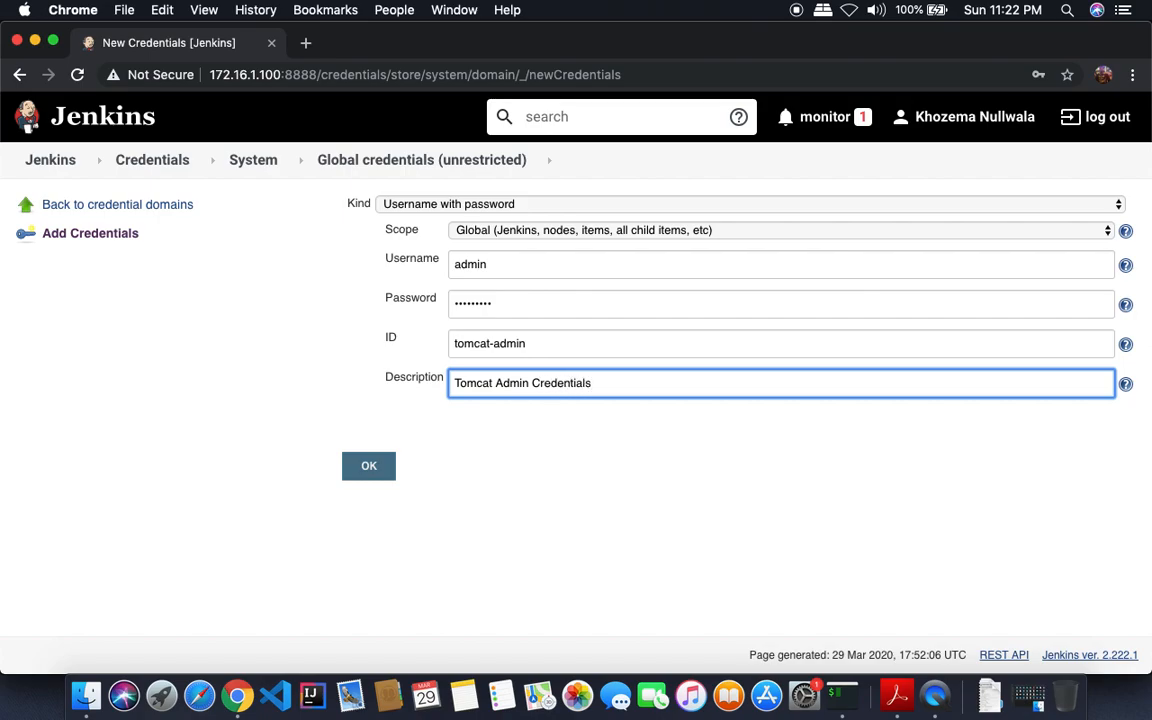
{"action": "left_click", "coordinate": [368, 466]}
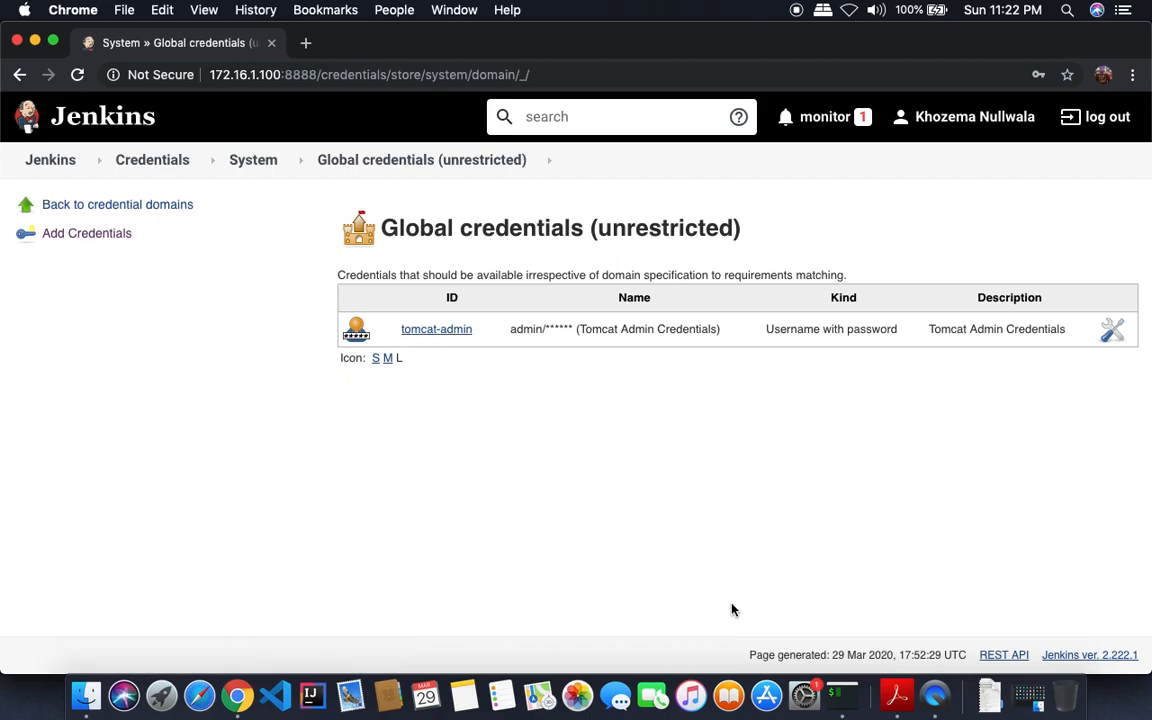
{"action": "left_click", "coordinate": [896, 695]}
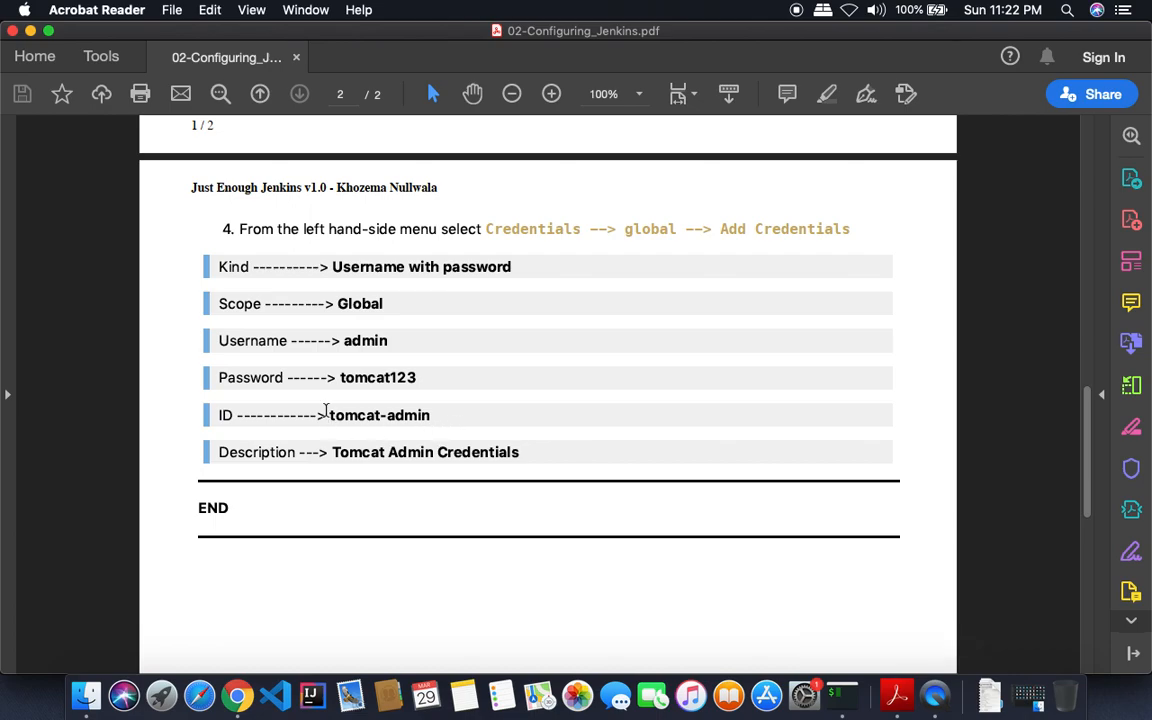
{"action": "double_click", "coordinate": [366, 340]}
{"action": "double_click", "coordinate": [360, 377]}
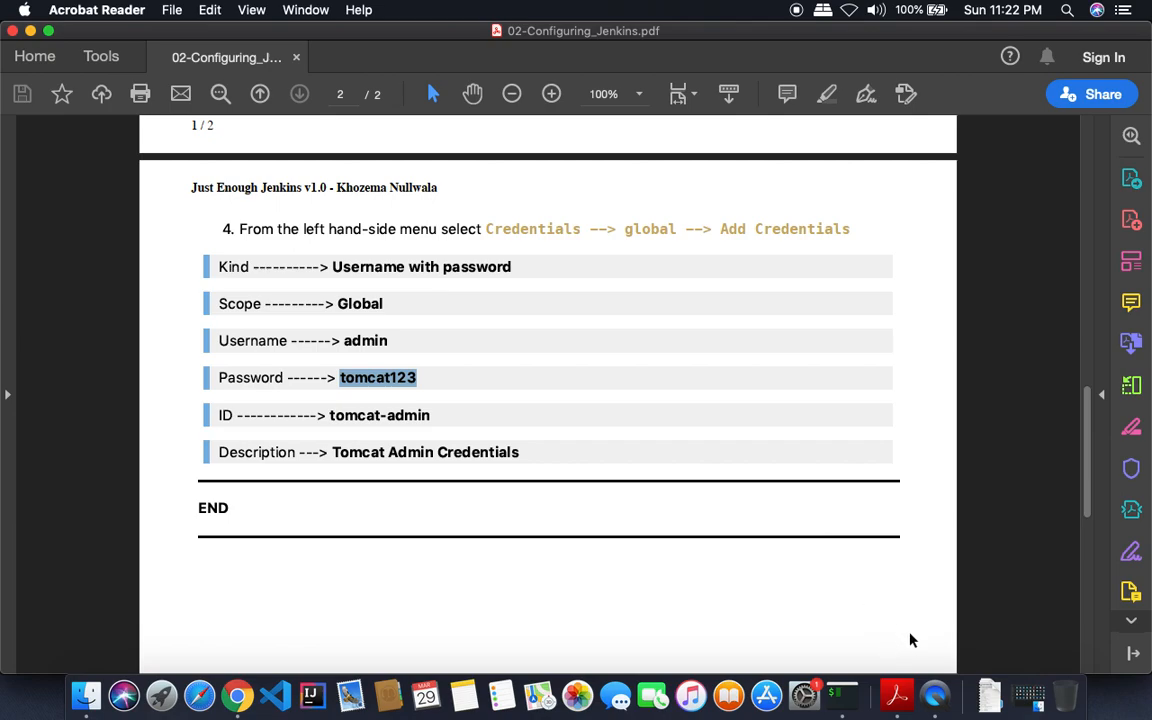
{"action": "left_click", "coordinate": [934, 694]}
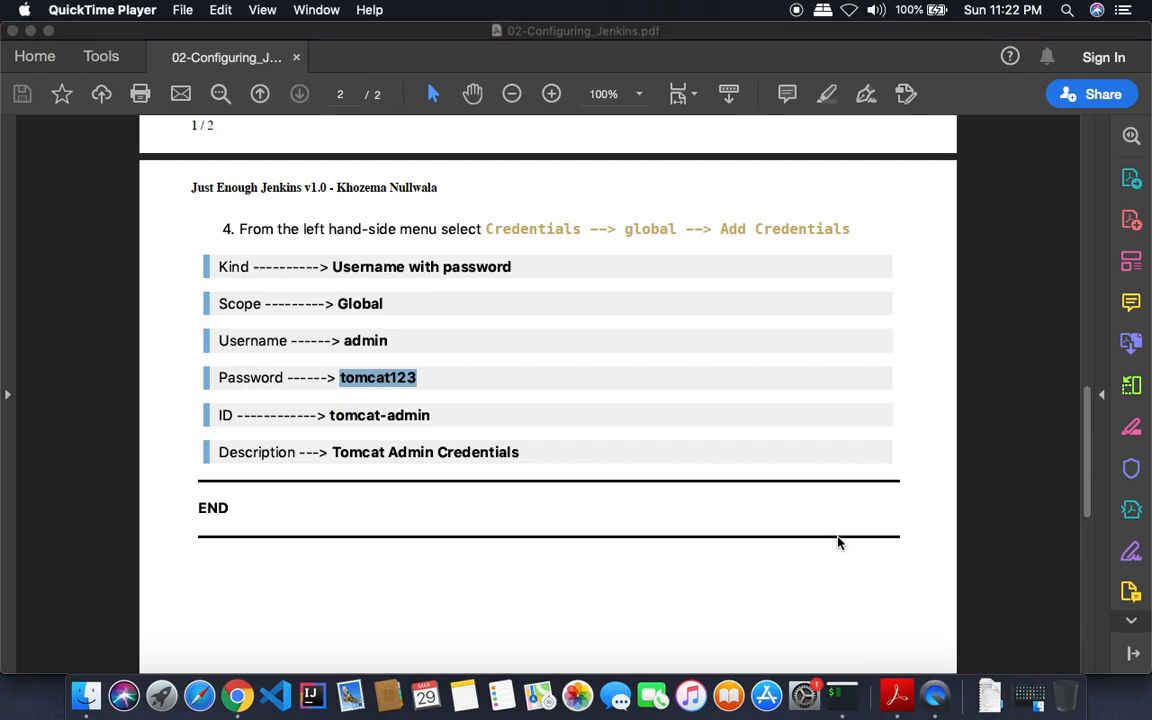